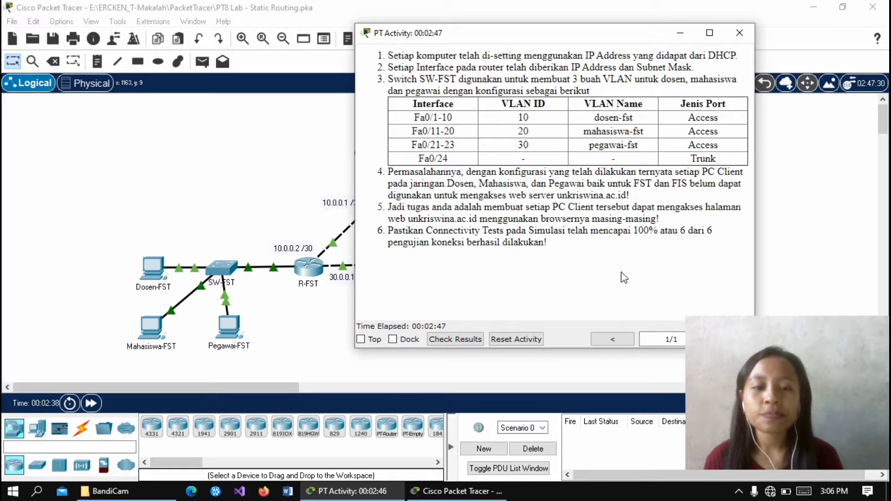
# - Minimize the activity instructions and open the command-line session of the R-Server router
pyautogui.click(680, 33)
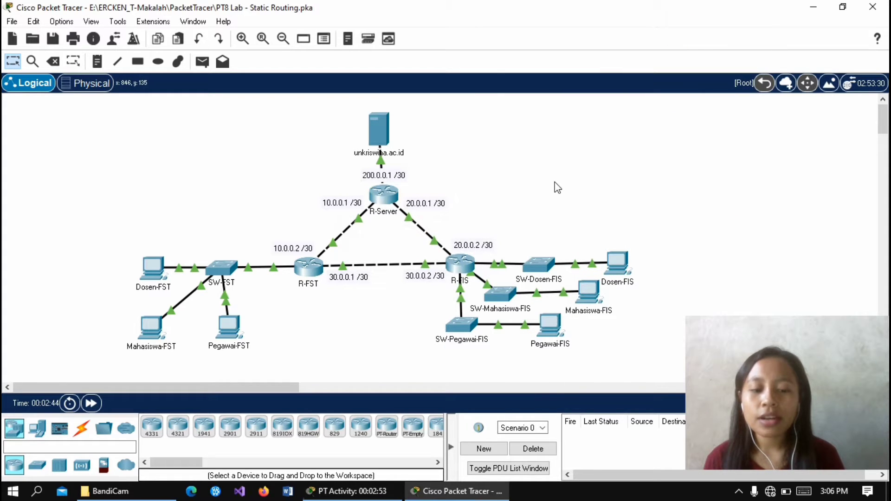
pyautogui.click(386, 198)
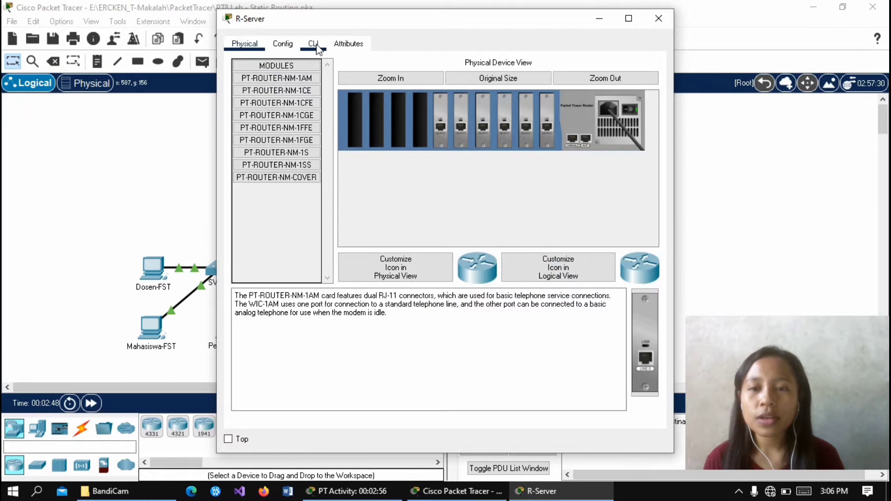
pyautogui.click(315, 46)
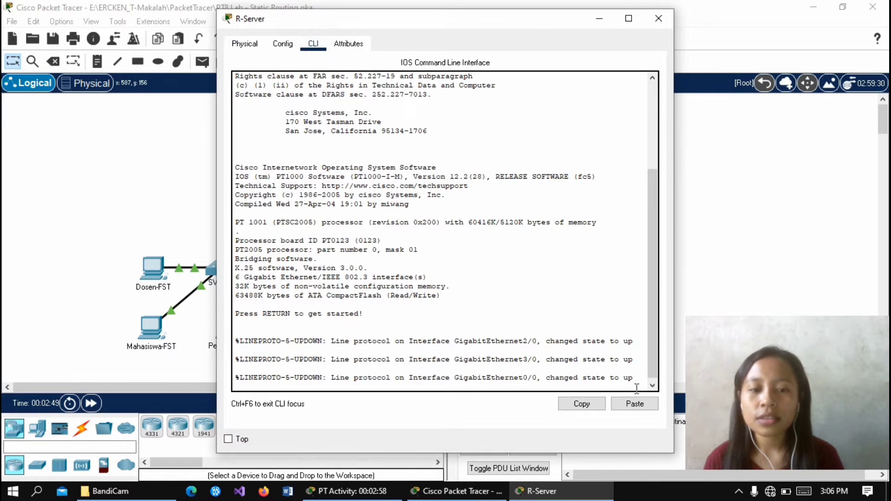
pyautogui.press('Return')
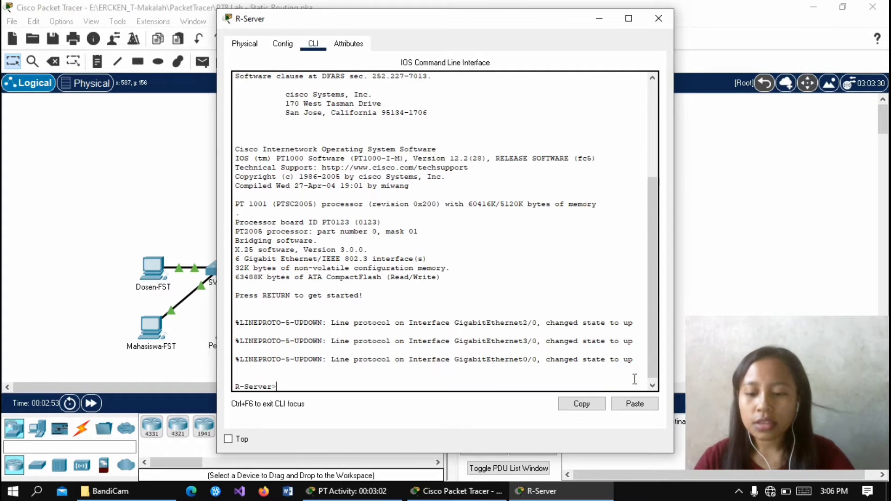
# - Enter privileged mode on R-Server with enable, and global configuration mode with conf t
pyautogui.write('na')
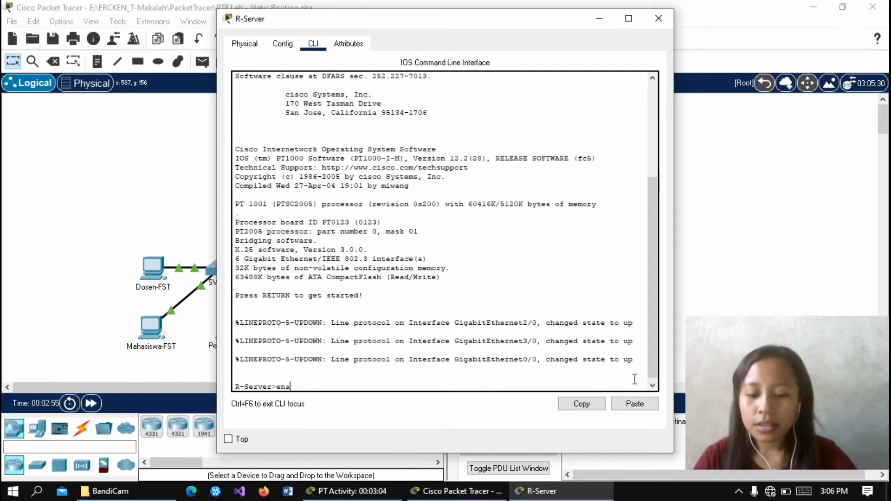
pyautogui.write('ble')
pyautogui.press('Return')
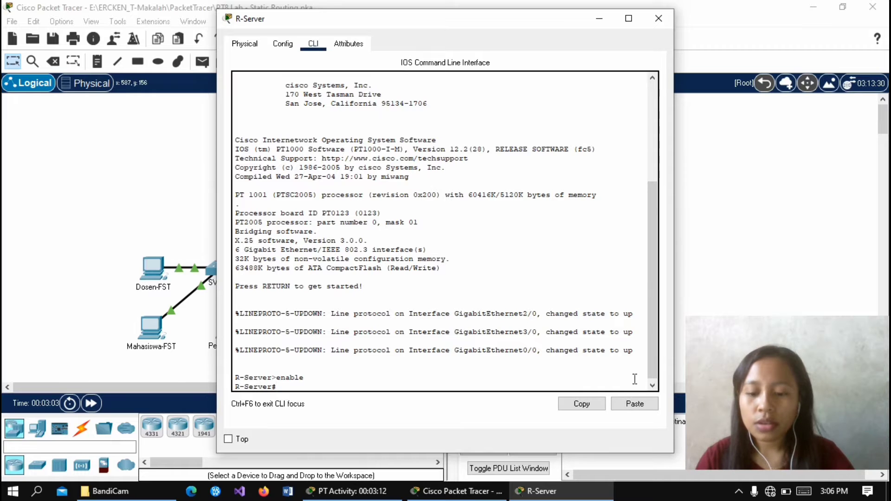
pyautogui.write('conf')
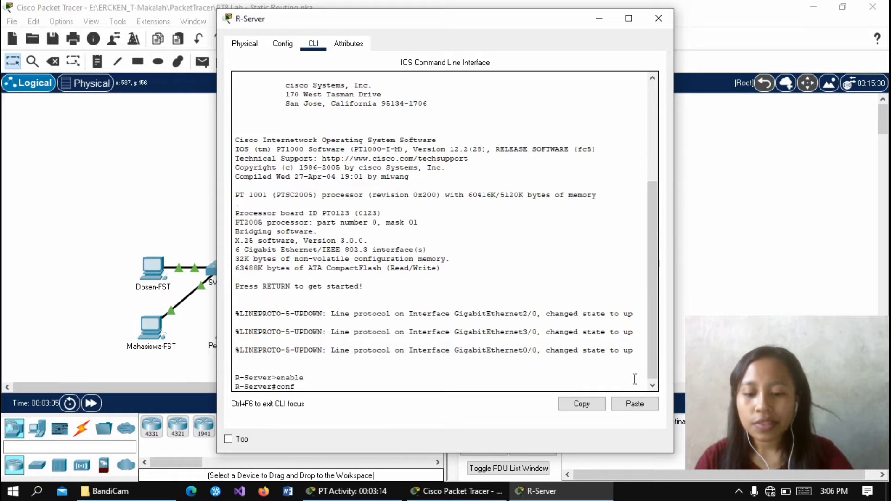
pyautogui.write(' t')
pyautogui.press('Return')
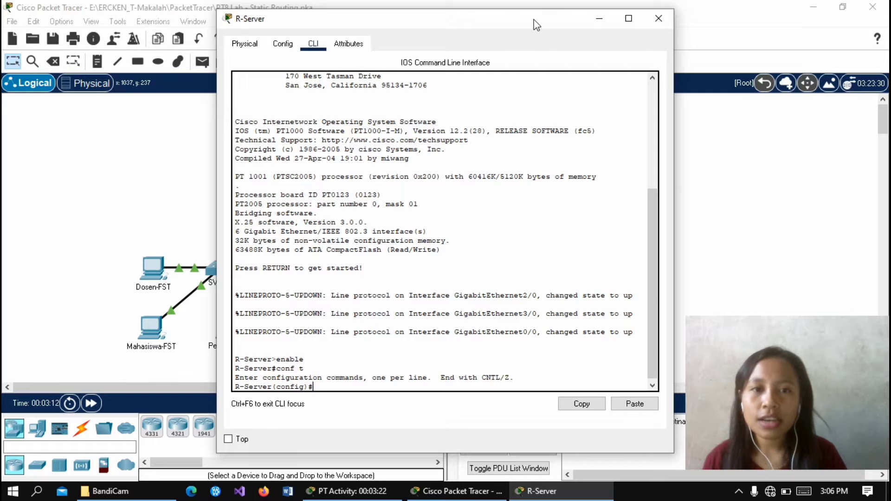
# - Move the R-Server window aside so the FST part of the topology is uncovered
pyautogui.moveTo(534, 21); pyautogui.dragTo(716, 1)
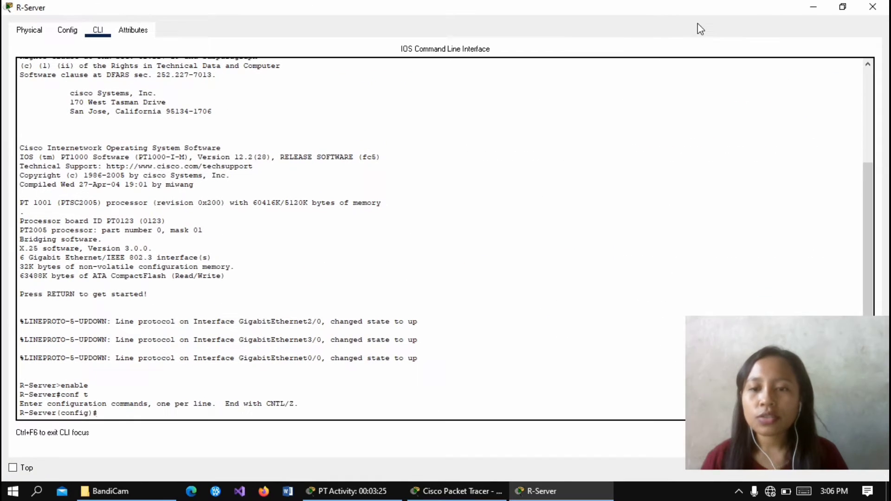
pyautogui.click(841, 8)
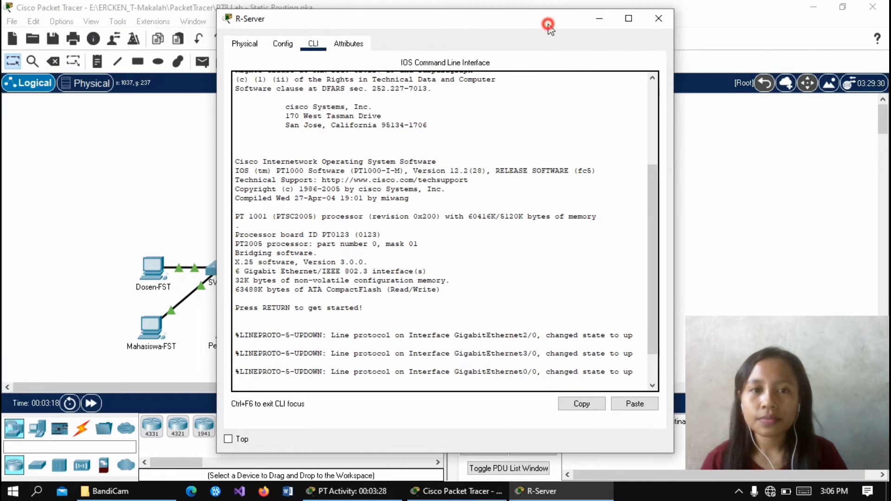
pyautogui.moveTo(548, 26); pyautogui.dragTo(760, 34)
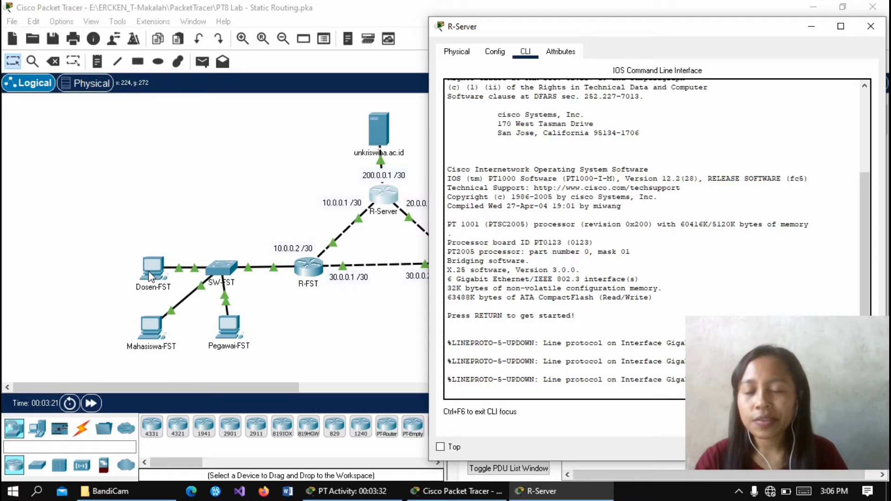
# - Check the IP address details of the Dosen-FST PC in the topology and return to the R-Server command line
pyautogui.click(185, 167)
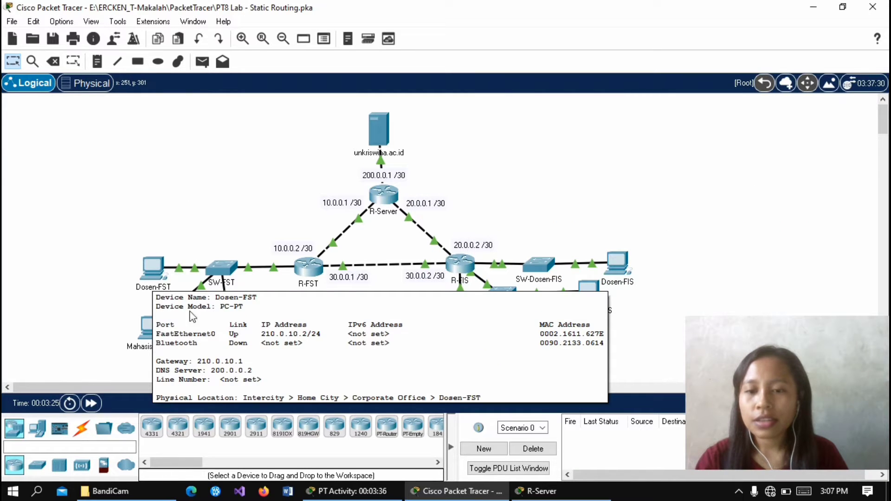
pyautogui.moveTo(145, 273)
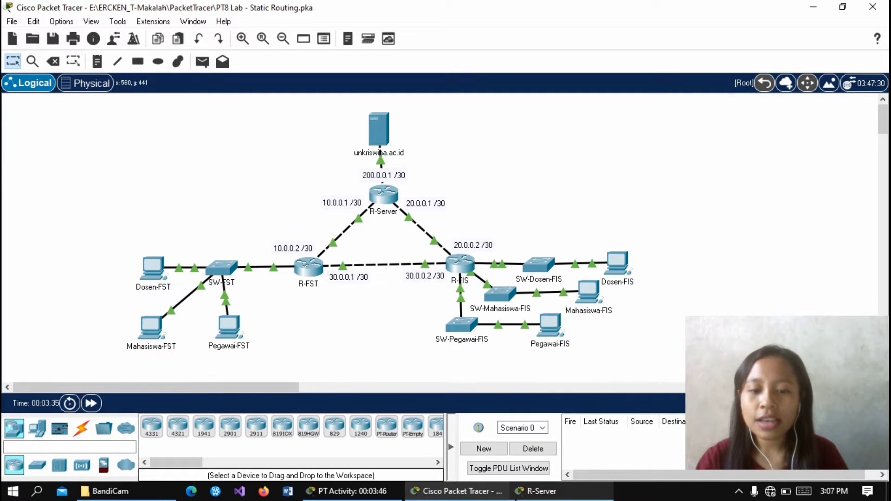
pyautogui.moveTo(557, 491)
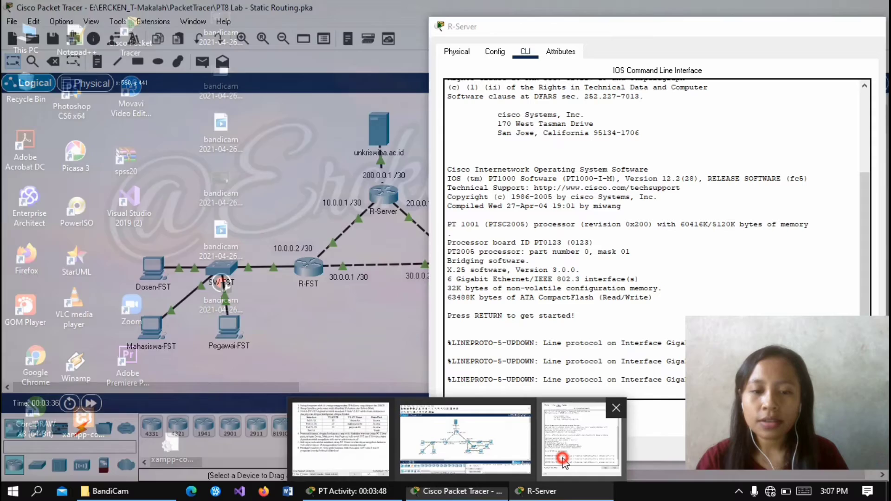
pyautogui.click(561, 471)
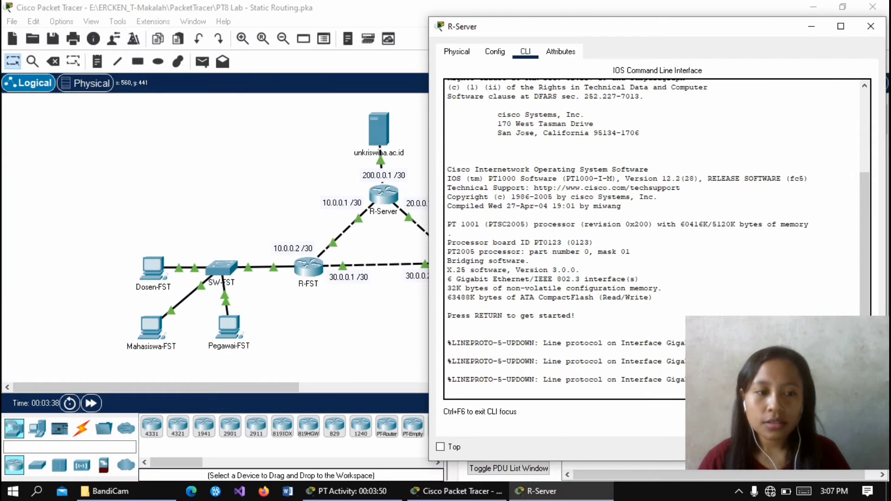
# - Add a static route on R-Server with ip route for the Dosen-FST network 210.0.10.00 with mask 255.255.255.0
pyautogui.moveTo(865, 327); pyautogui.dragTo(864, 352)
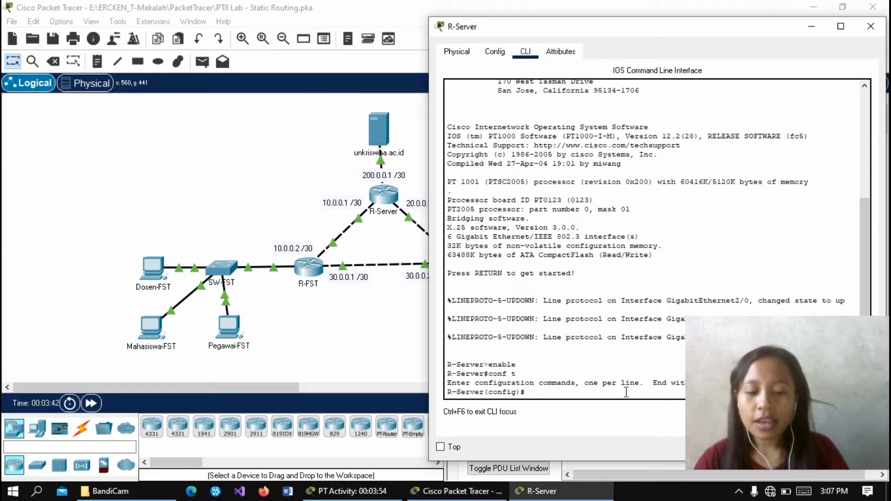
pyautogui.write('ip')
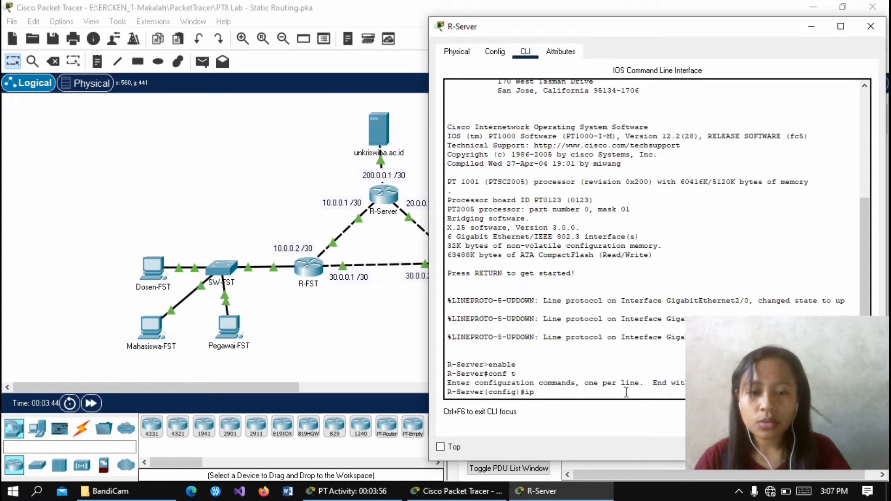
pyautogui.write(' route')
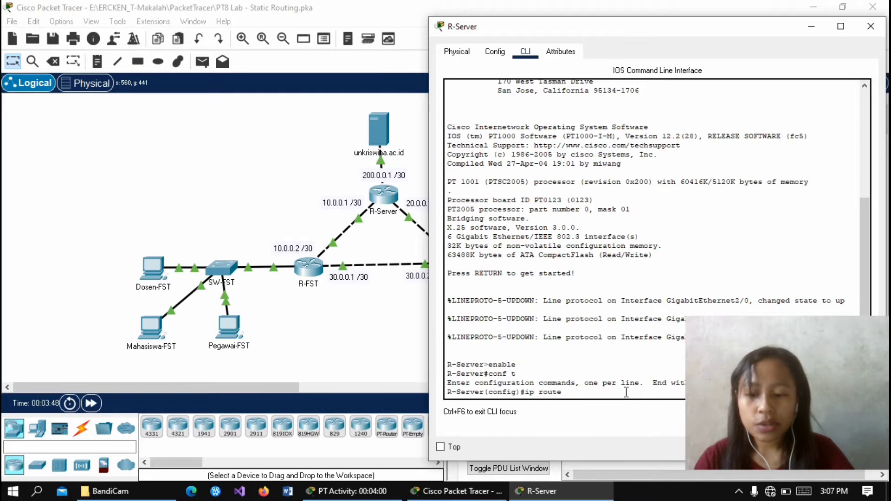
pyautogui.write(' 210')
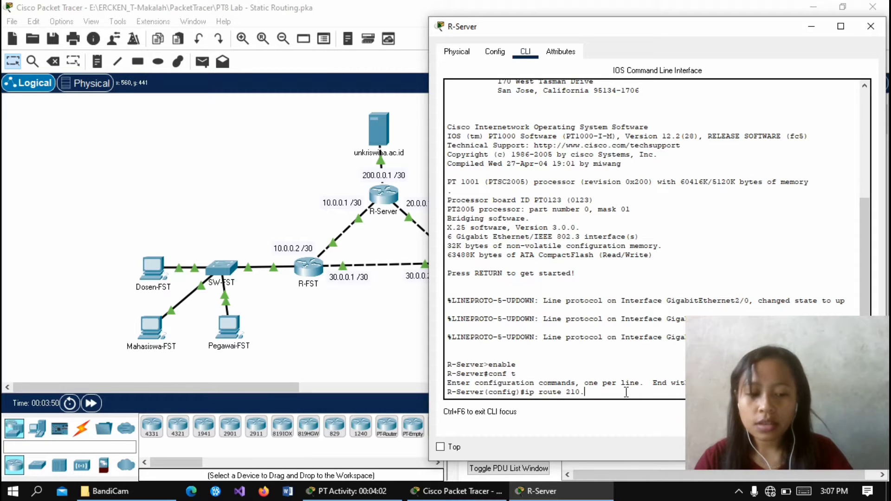
pyautogui.write('.0.')
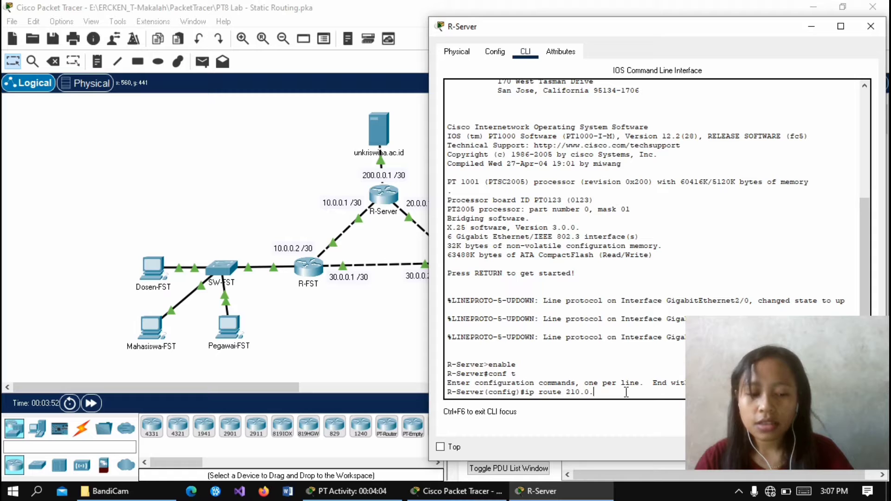
pyautogui.write('10.00')
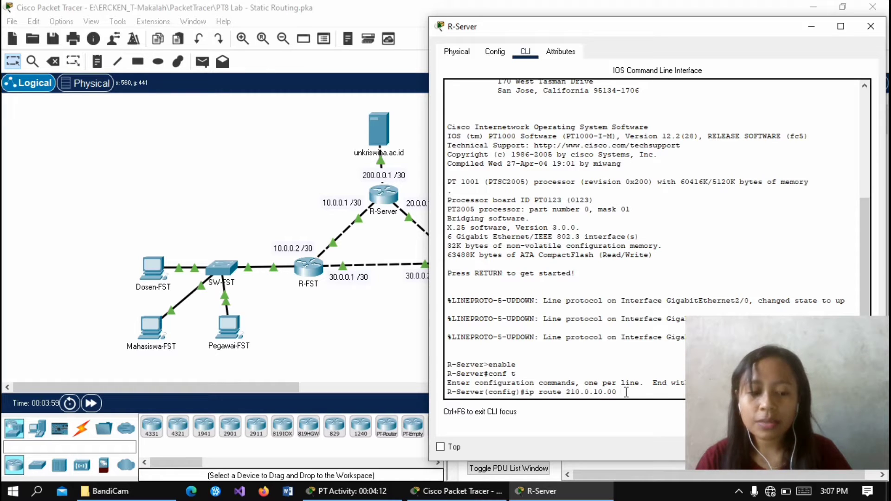
pyautogui.write(' 211')
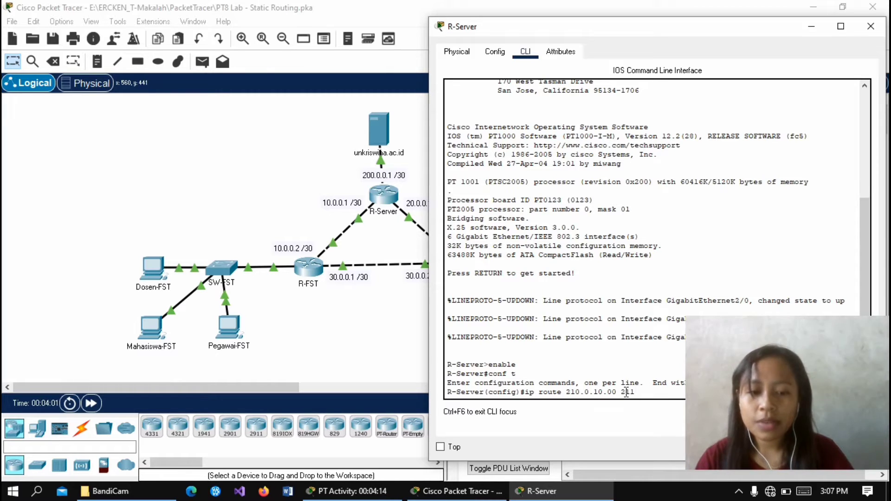
pyautogui.press('BackSpace')
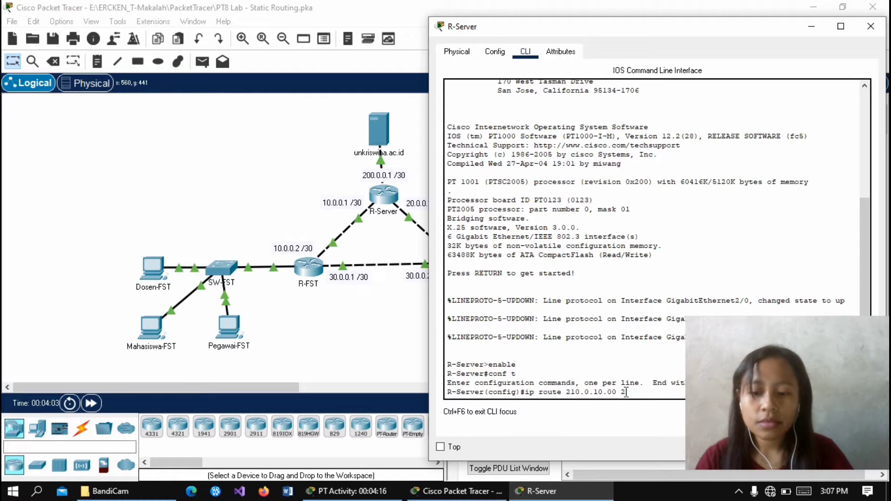
pyautogui.write('55.2')
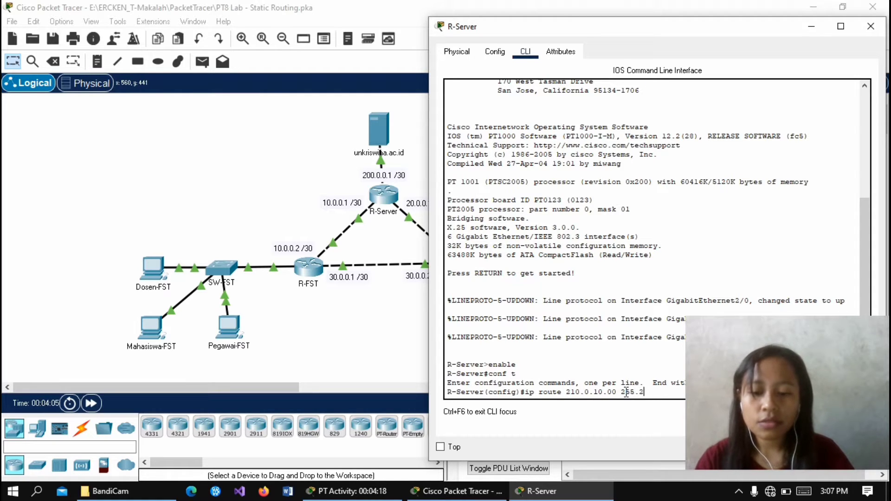
pyautogui.write('55.2')
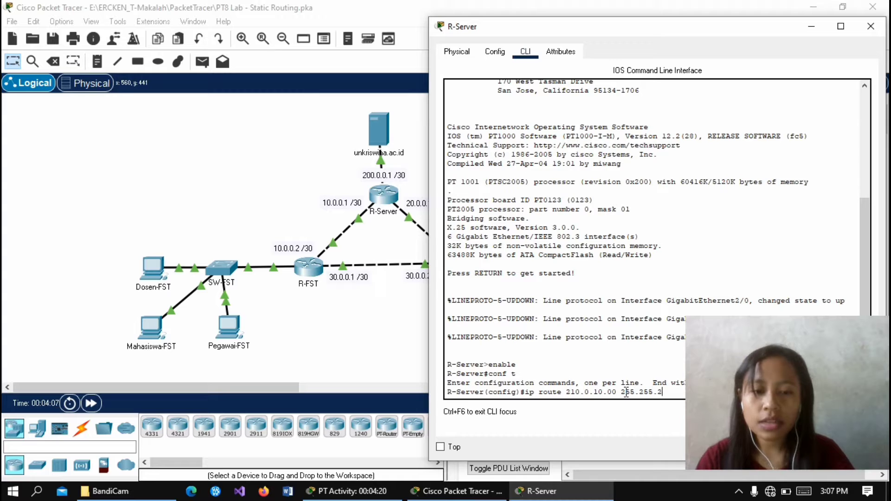
pyautogui.write('55')
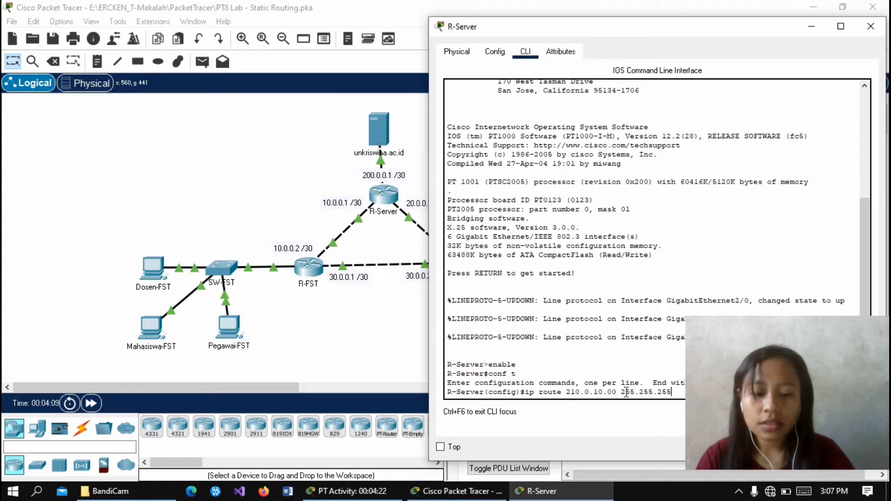
pyautogui.write('.0')
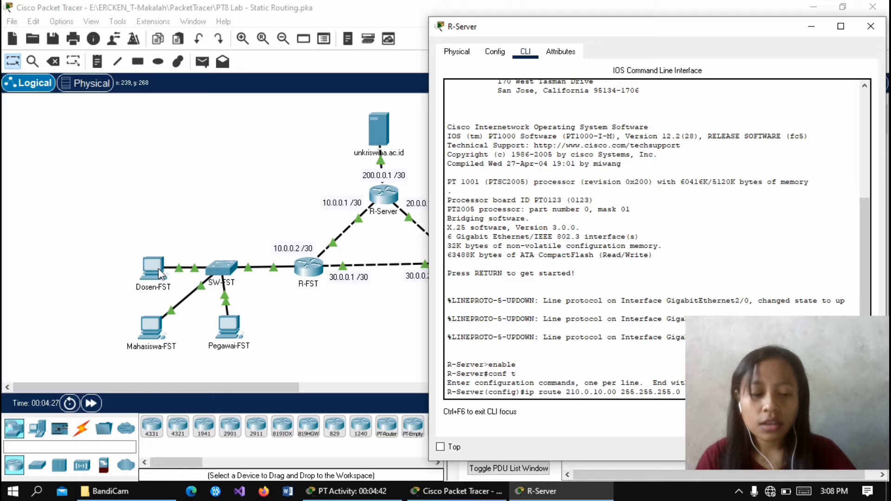
pyautogui.press('Return')
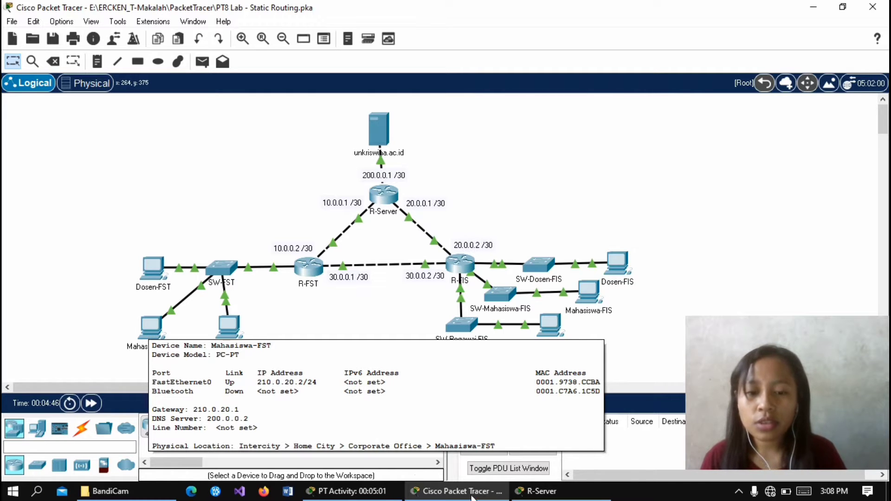
# - Reuse the previous route command on R-Server to add a static route for the Mahasiswa-FST network 210.0.20.00, mask 255.255.255.0
pyautogui.click(538, 494)
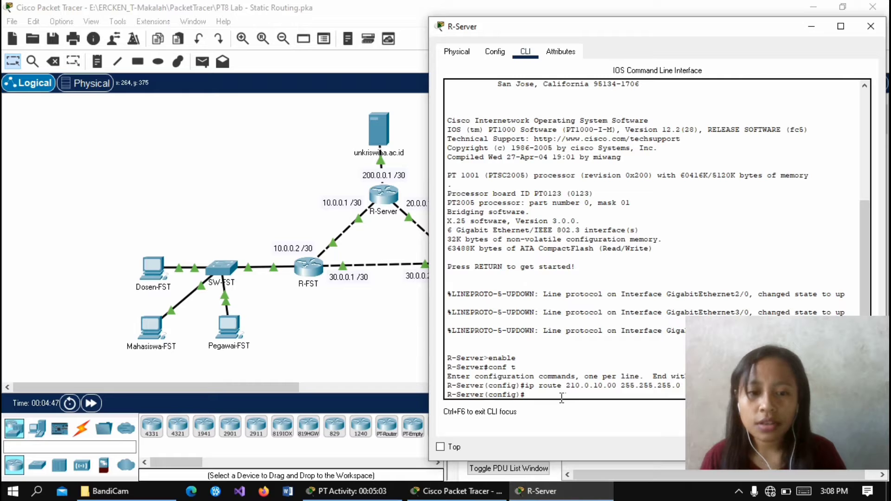
pyautogui.press('Up')
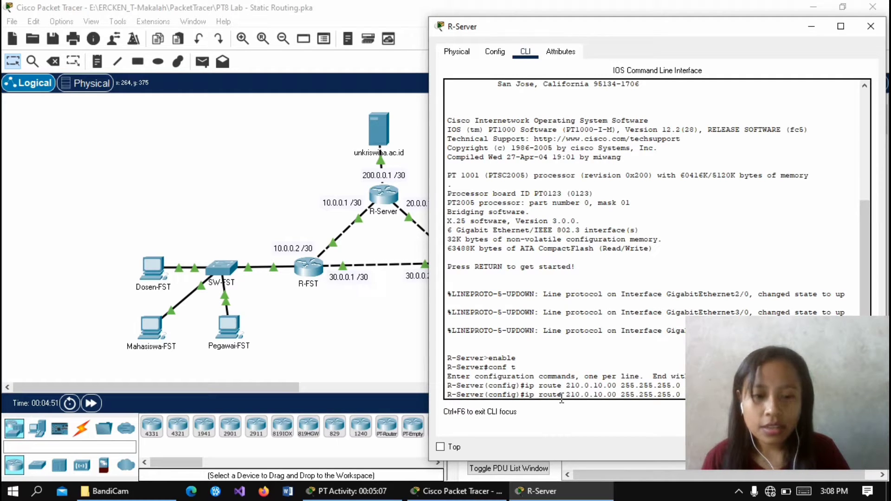
pyautogui.press('Left')
pyautogui.press('Left')
pyautogui.press('Left')
pyautogui.press('Left')
pyautogui.press('Left')
pyautogui.press('Left')
pyautogui.press('Left')
pyautogui.press('Left')
pyautogui.press('Left')
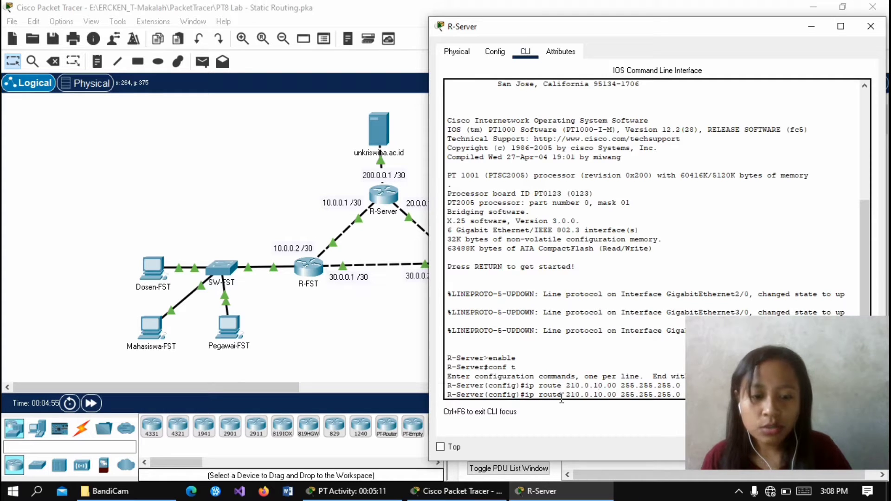
pyautogui.press('BackSpace')
pyautogui.write('2')
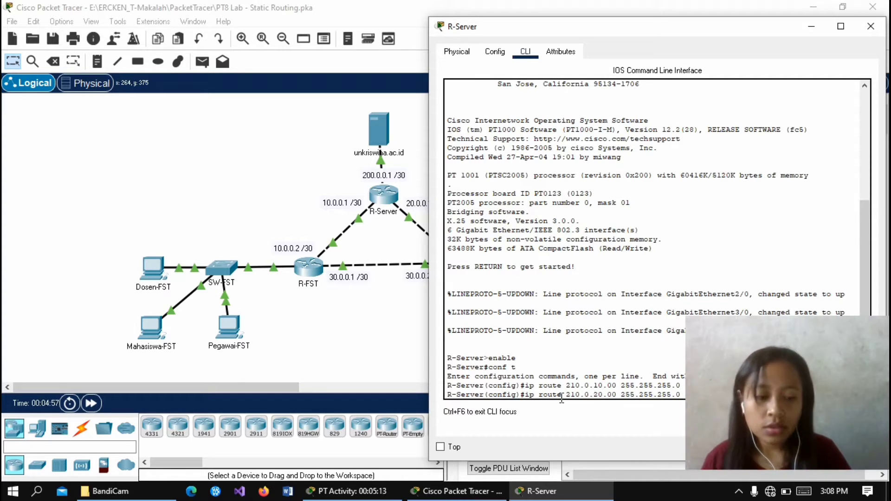
pyautogui.press('Right')
pyautogui.press('Right')
pyautogui.press('Right')
pyautogui.press('Right')
pyautogui.press('Right')
pyautogui.press('Right')
pyautogui.press('Right')
pyautogui.press('Right')
pyautogui.press('Right')
pyautogui.press('Right')
pyautogui.press('Right')
pyautogui.press('Right')
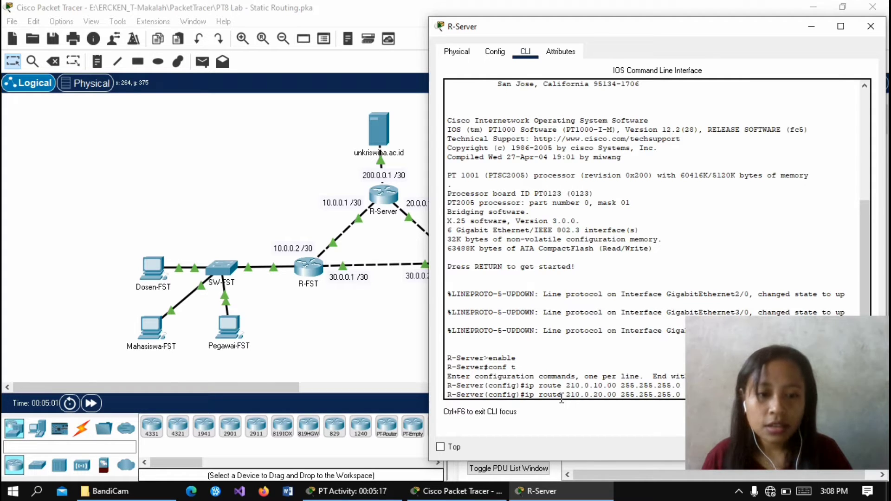
pyautogui.press('Return')
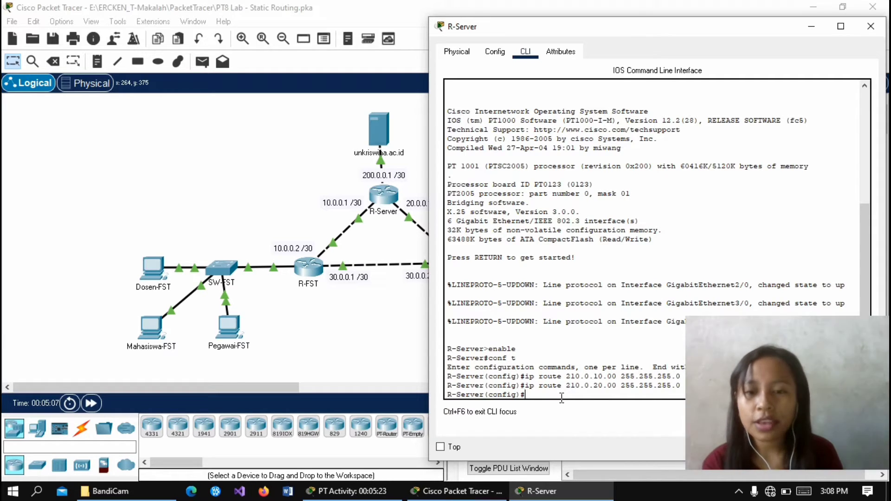
# - Check the Pegawai-FST PC's IP address and add a static route on R-Server for 210.0.30.00, mask 255.255.255.0, via 10.0.0.2
pyautogui.click(309, 341)
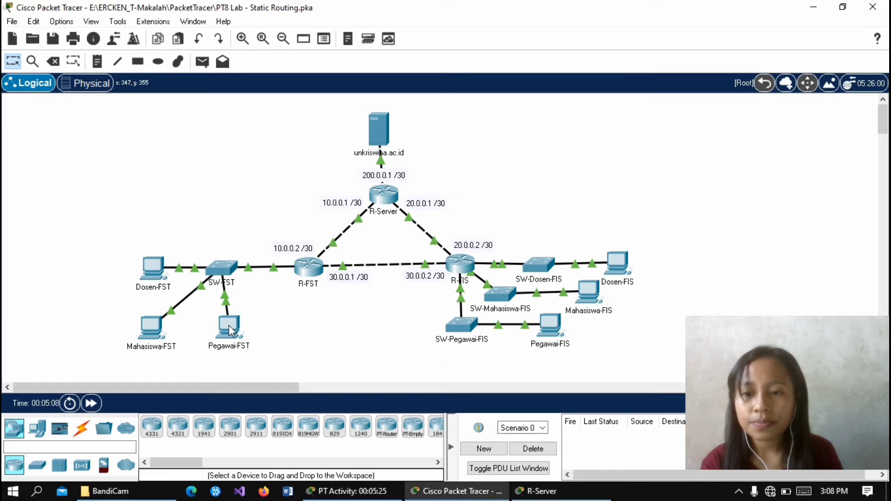
pyautogui.moveTo(229, 327)
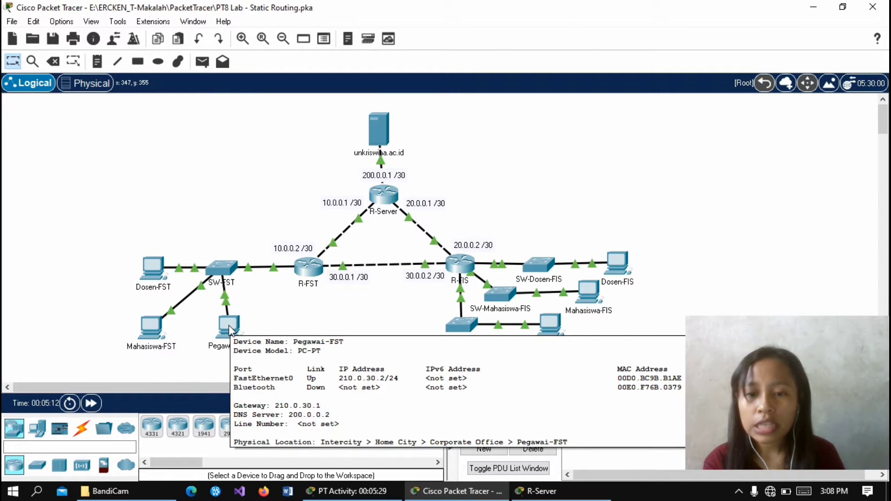
pyautogui.click(541, 491)
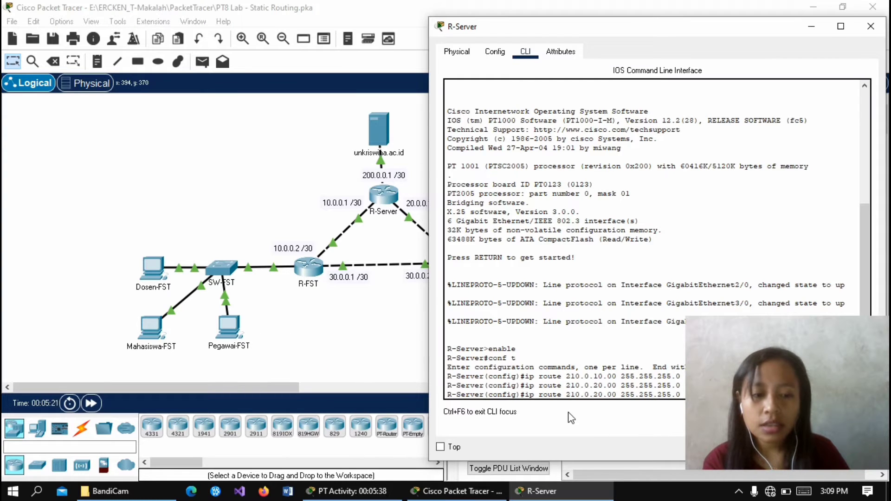
pyautogui.press('BackSpace')
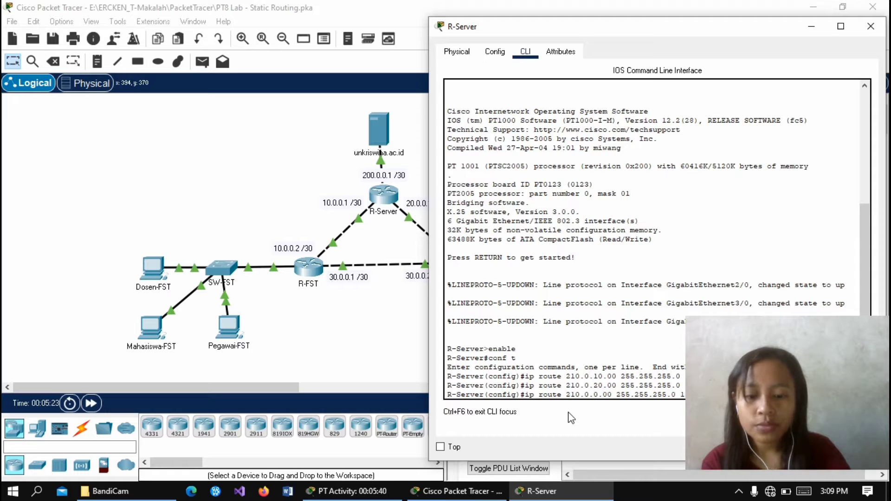
pyautogui.write('3')
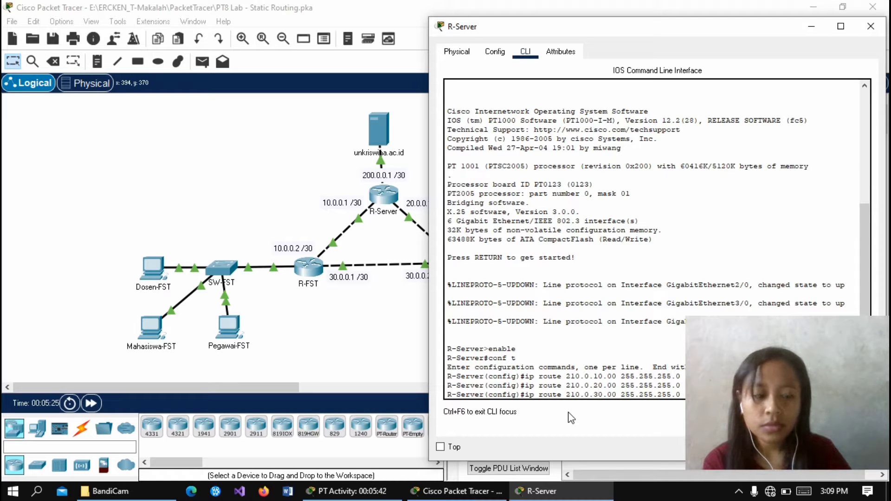
pyautogui.press('Right')
pyautogui.press('Right')
pyautogui.press('Right')
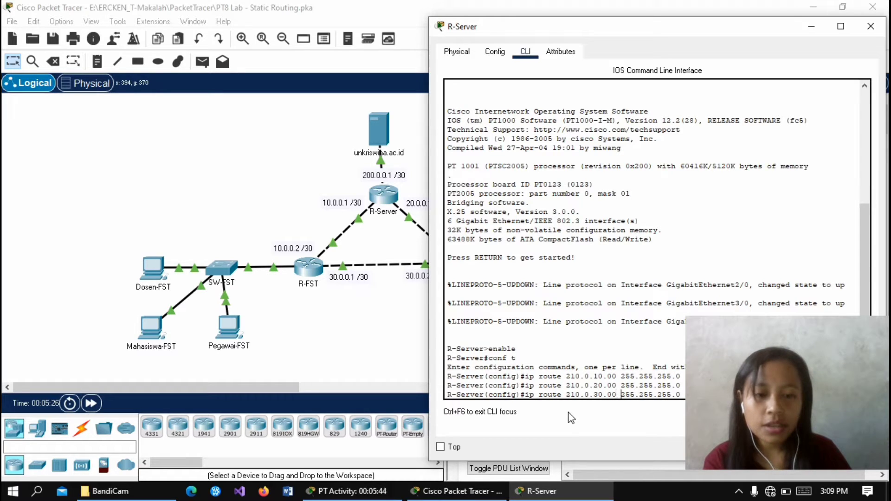
pyautogui.press('Right')
pyautogui.press('Right')
pyautogui.press('Right')
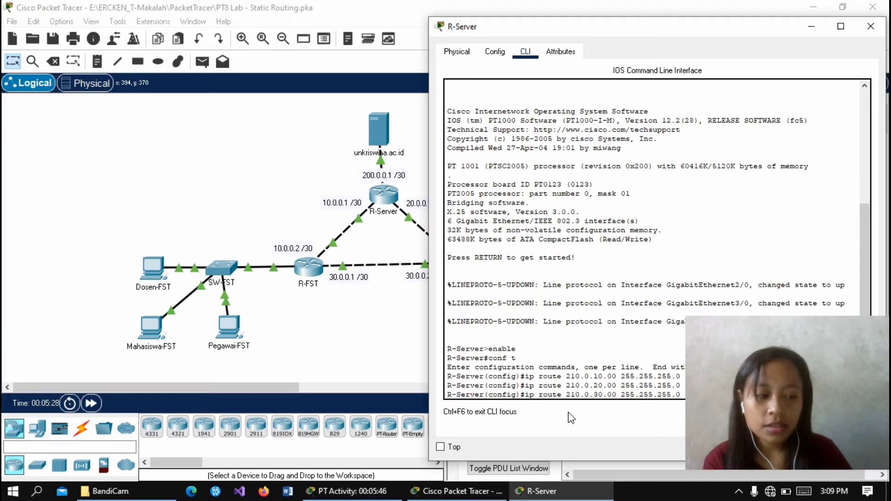
pyautogui.press('Right')
pyautogui.press('Right')
pyautogui.press('Right')
pyautogui.press('Right')
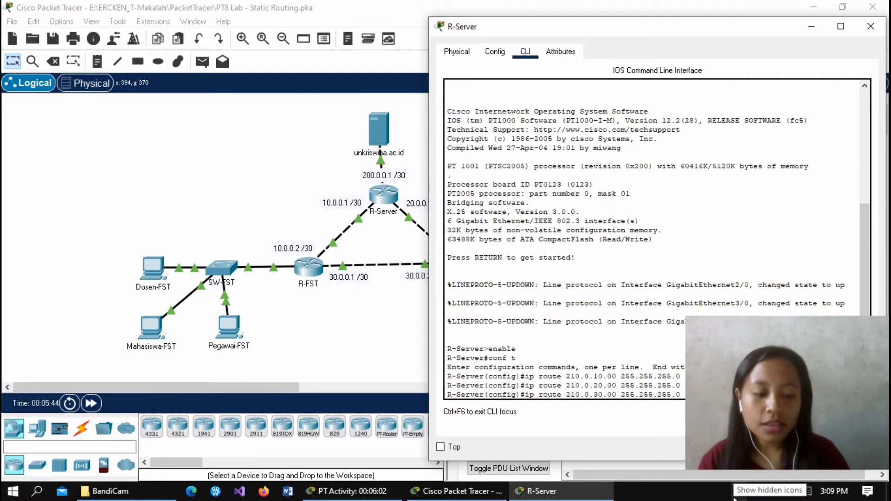
pyautogui.press('Return')
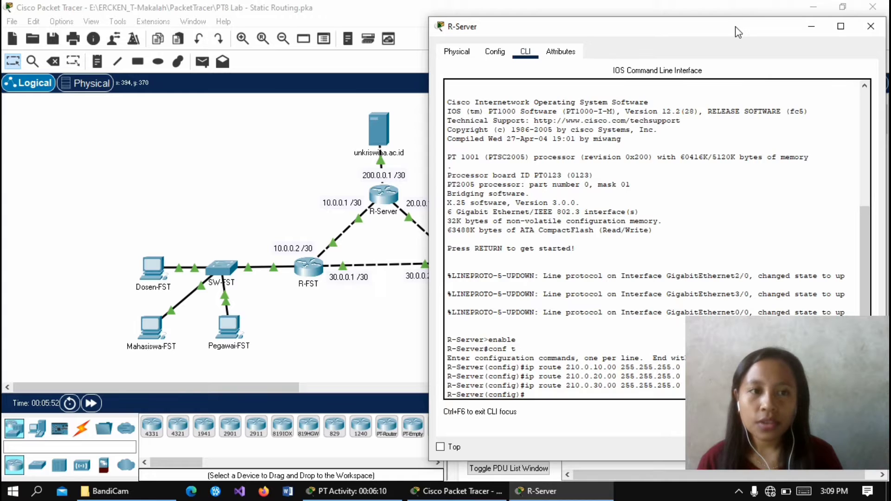
# - Move the R-Server window to uncover the FIS part of the topology and check the Dosen-FIS PC's IP address details
pyautogui.moveTo(731, 25); pyautogui.dragTo(316, 16)
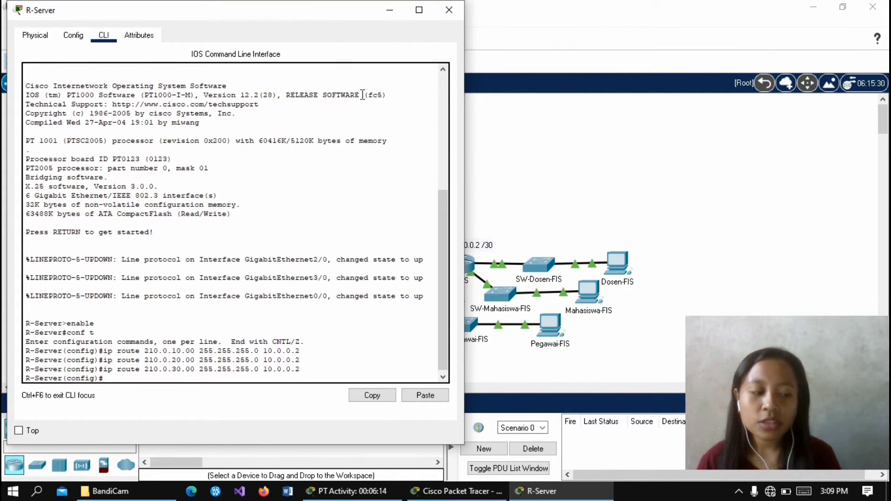
pyautogui.click(636, 203)
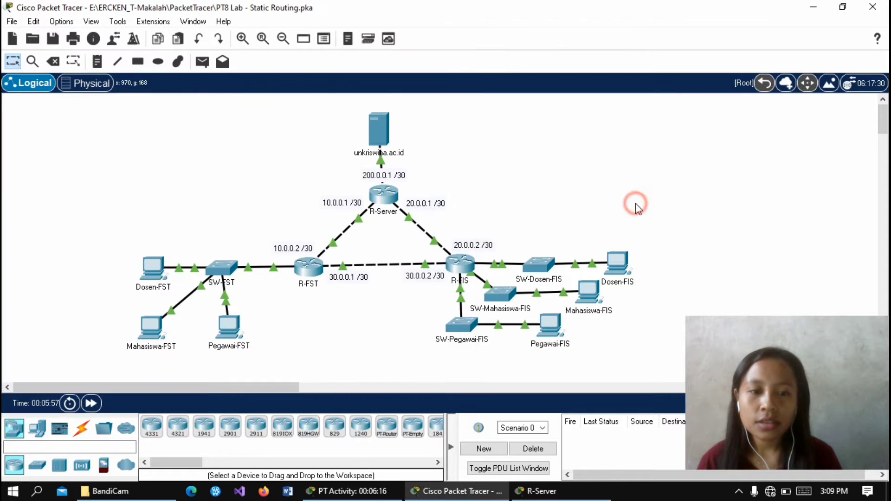
pyautogui.moveTo(618, 269)
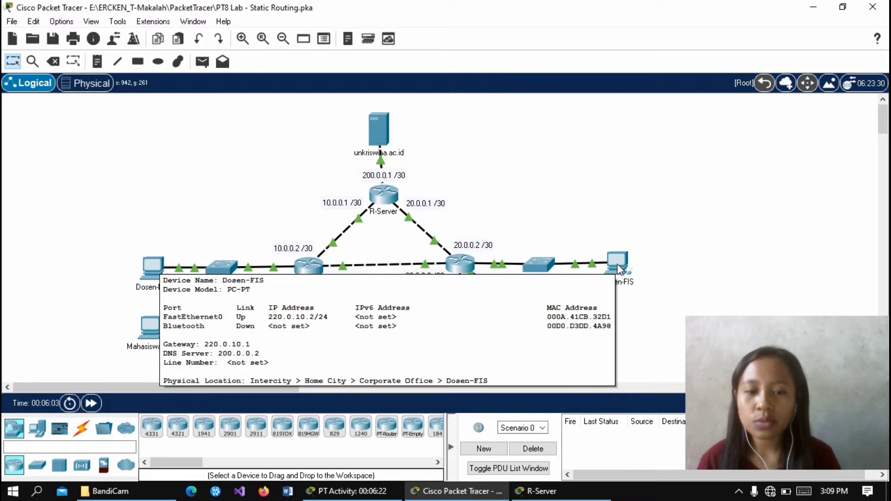
pyautogui.click(538, 491)
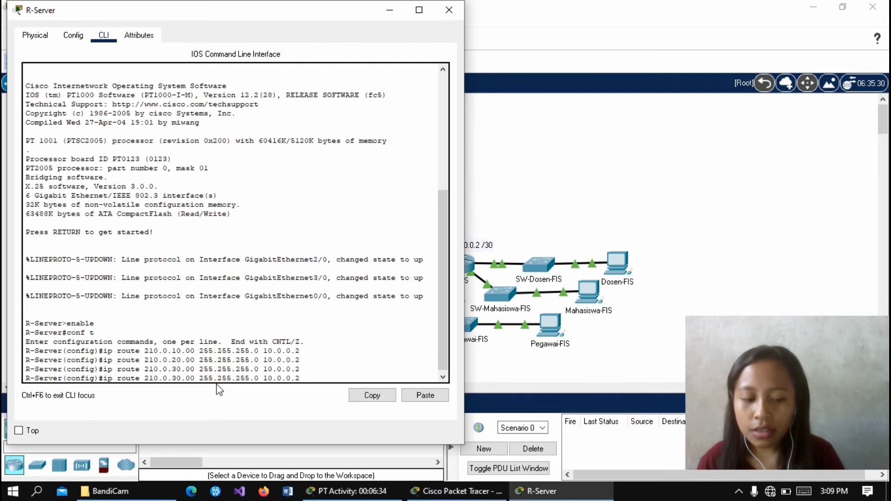
# - Change the destination network in the recalled R-Server route command to 220.0.10.00 for the Dosen-FIS network
pyautogui.press('Right')
pyautogui.press('Right')
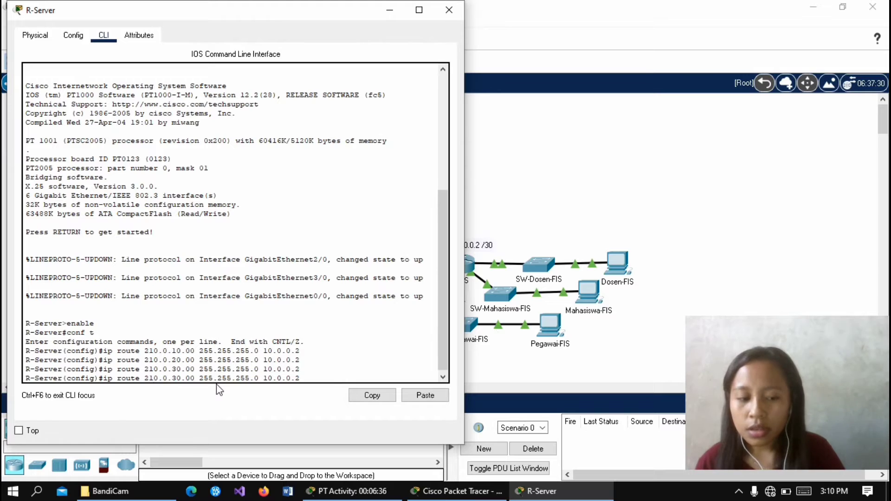
pyautogui.press('BackSpace')
pyautogui.write('2')
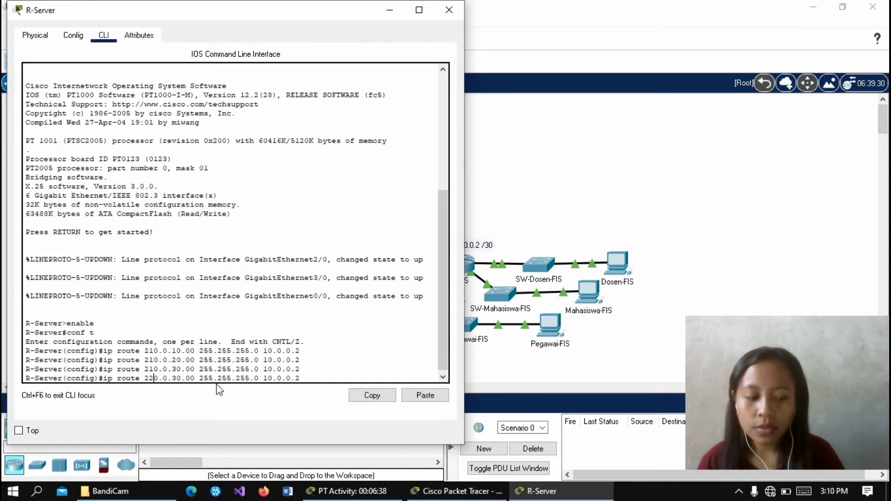
pyautogui.press('Right')
pyautogui.press('Right')
pyautogui.press('Right')
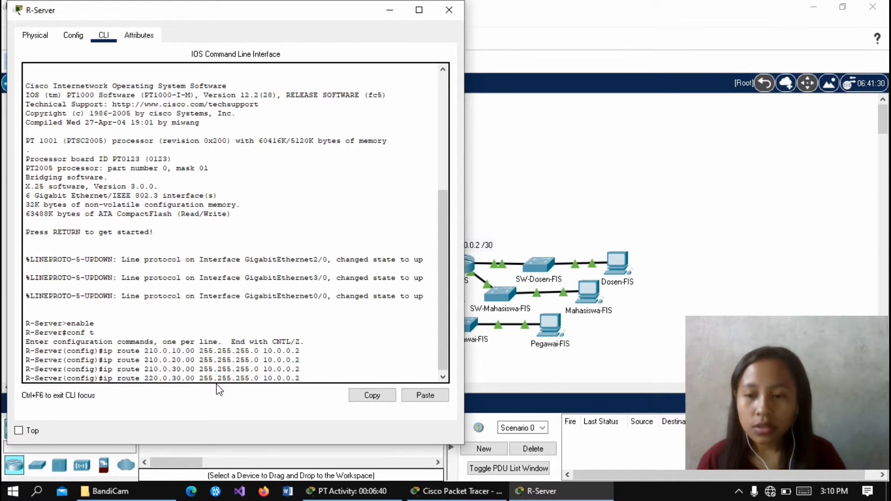
pyautogui.press('Right')
pyautogui.press('Right')
pyautogui.press('BackSpace')
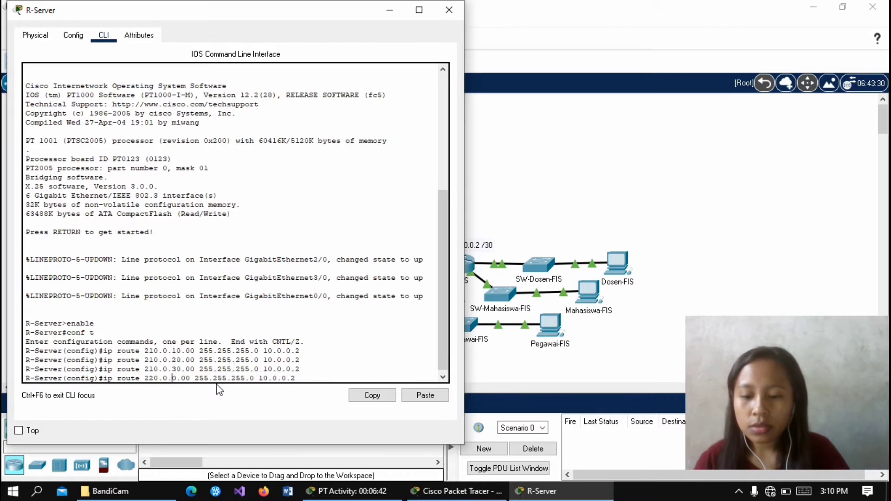
pyautogui.write('1')
pyautogui.press('Right')
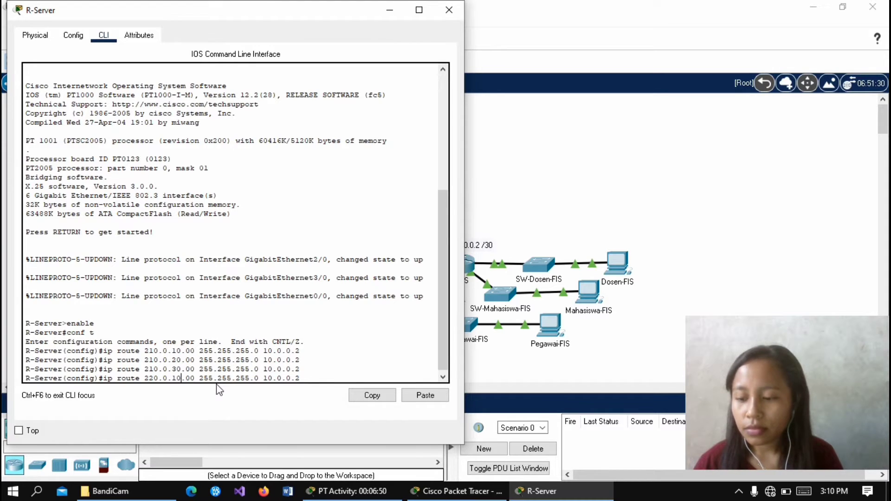
# - Set the next hop of the Dosen-FIS route command to 20.0.0.2 and run it on R-Server
pyautogui.press('Right')
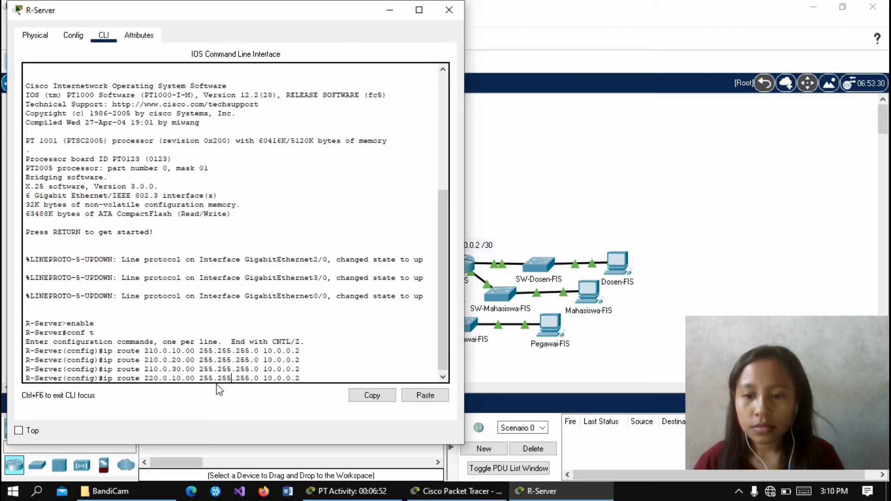
pyautogui.press('Right')
pyautogui.press('Right')
pyautogui.press('Right')
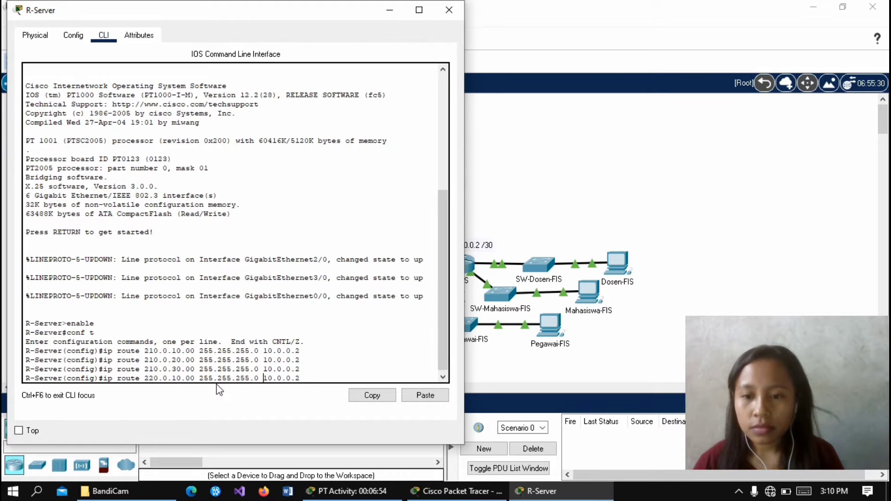
pyautogui.press('Delete')
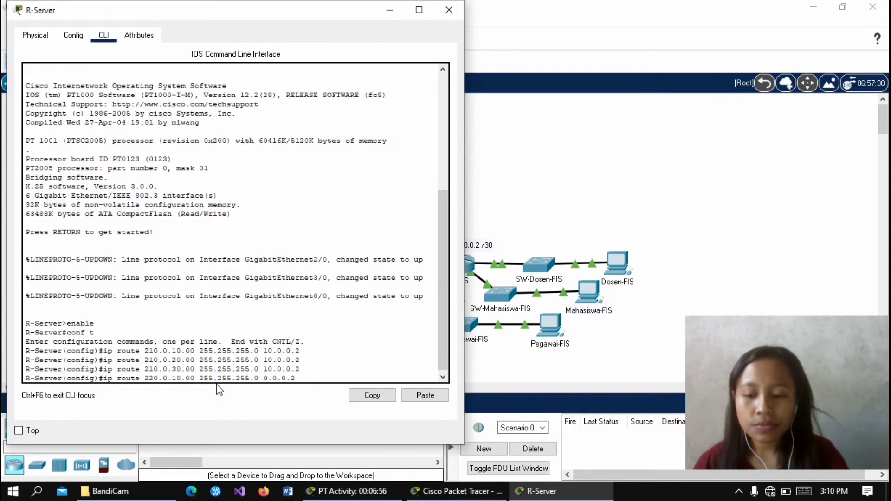
pyautogui.write('2')
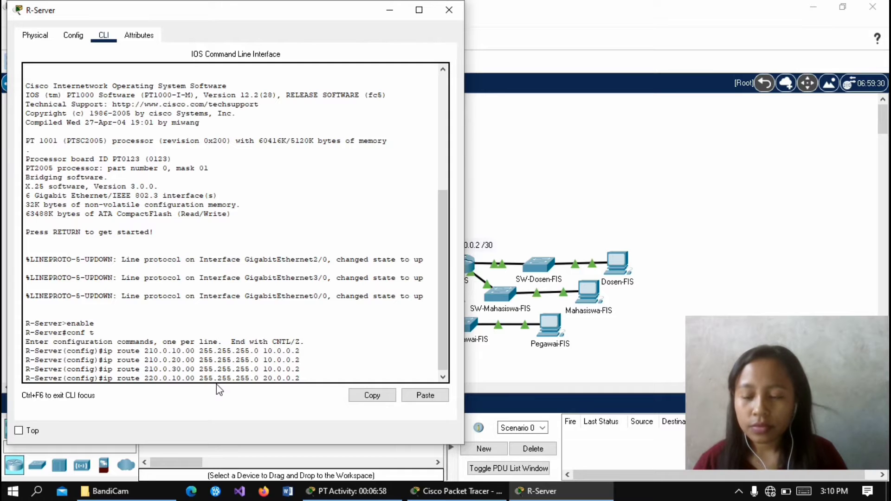
pyautogui.press('Right')
pyautogui.press('Right')
pyautogui.press('Right')
pyautogui.press('Right')
pyautogui.press('Return')
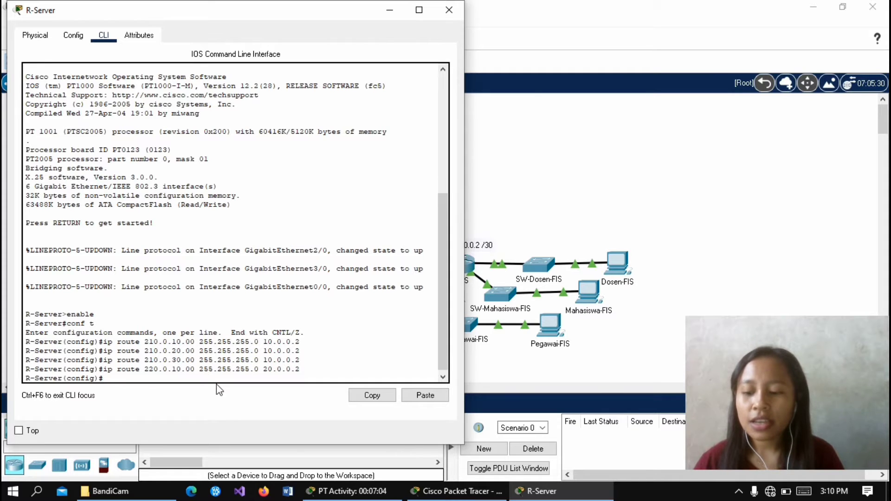
# - Check the Mahasiswa-FIS PC's IP address and add a static route on R-Server for 220.0.20.00, mask 255.255.255.0, via 20.0.0.2
pyautogui.click(560, 157)
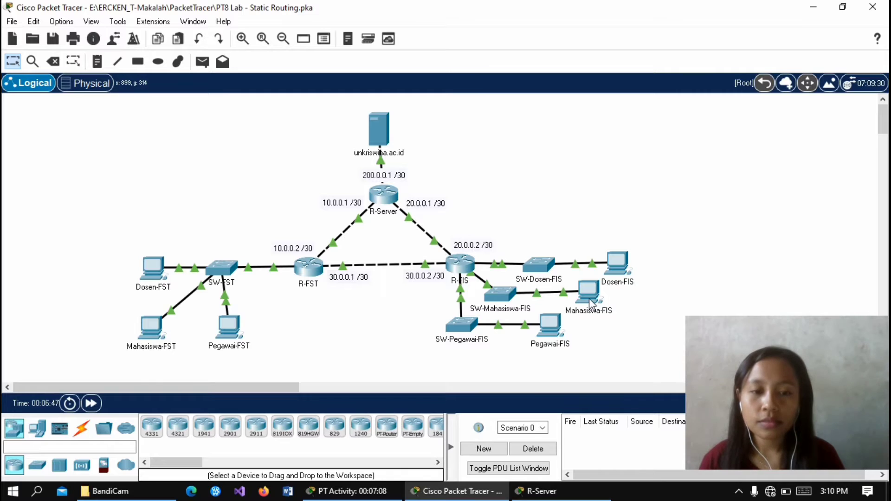
pyautogui.moveTo(590, 301)
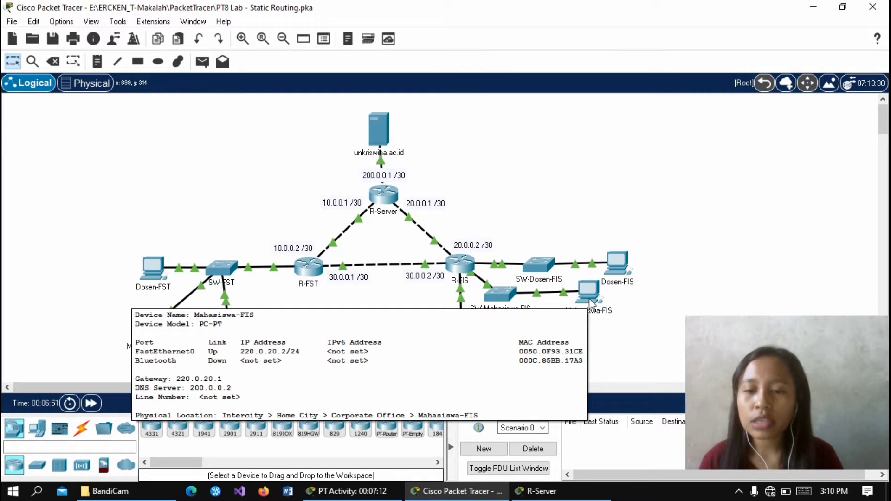
pyautogui.click(558, 491)
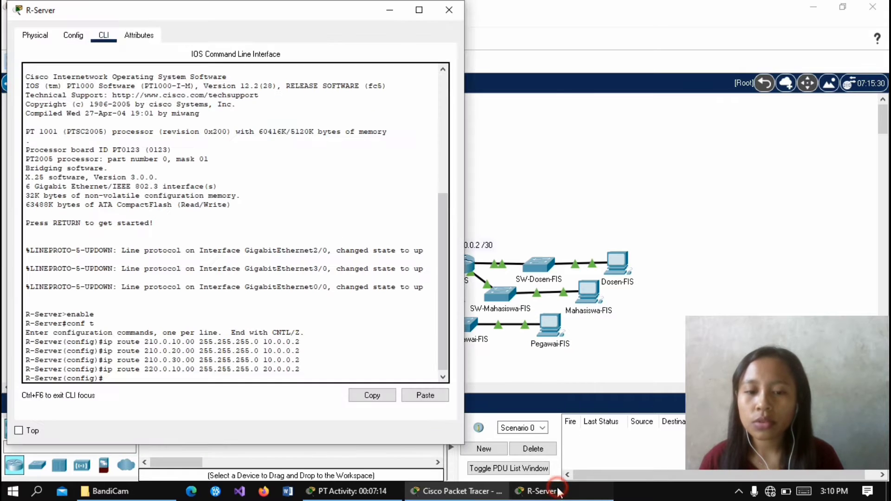
pyautogui.press('Up')
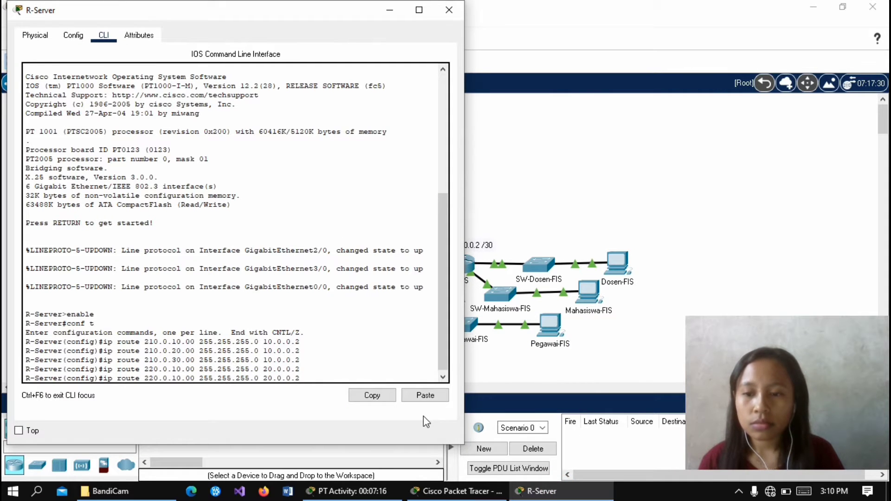
pyautogui.press('Left')
pyautogui.press('Left')
pyautogui.press('Left')
pyautogui.press('Left')
pyautogui.press('Left')
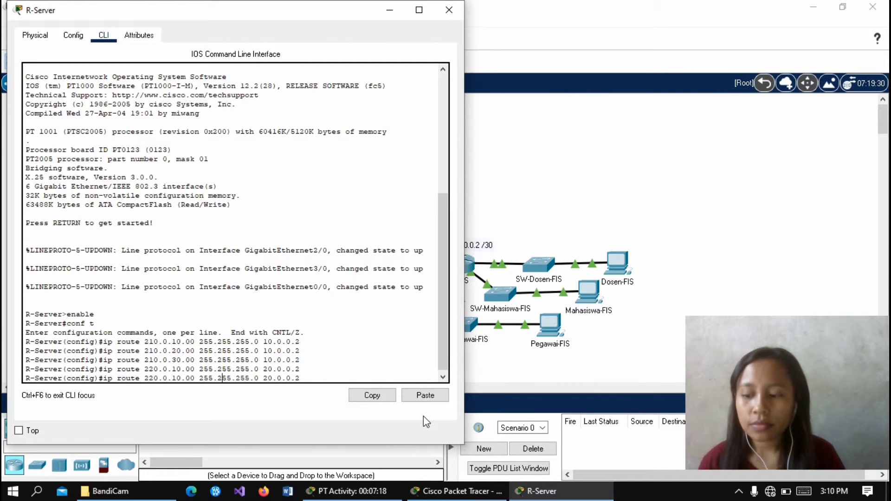
pyautogui.press('Left')
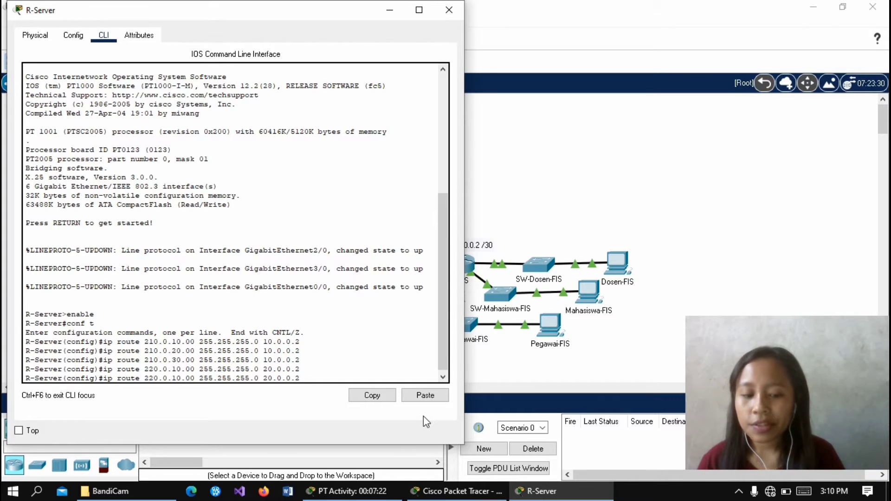
pyautogui.press('BackSpace')
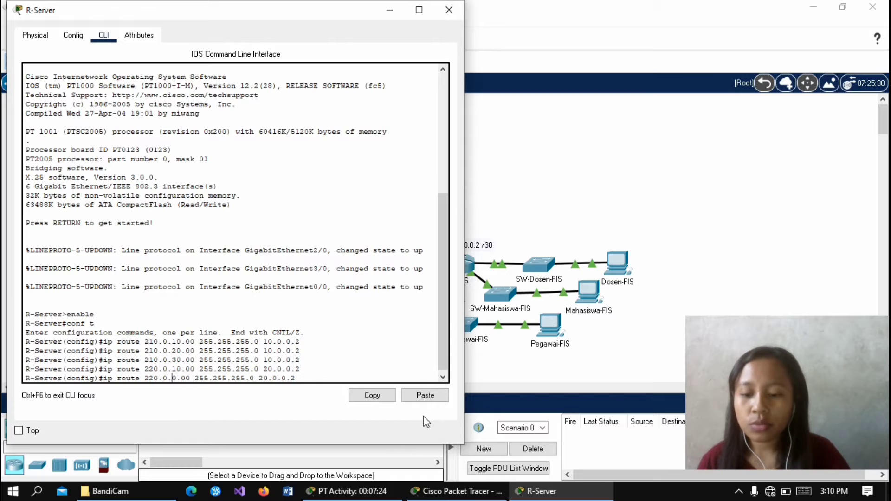
pyautogui.write('2')
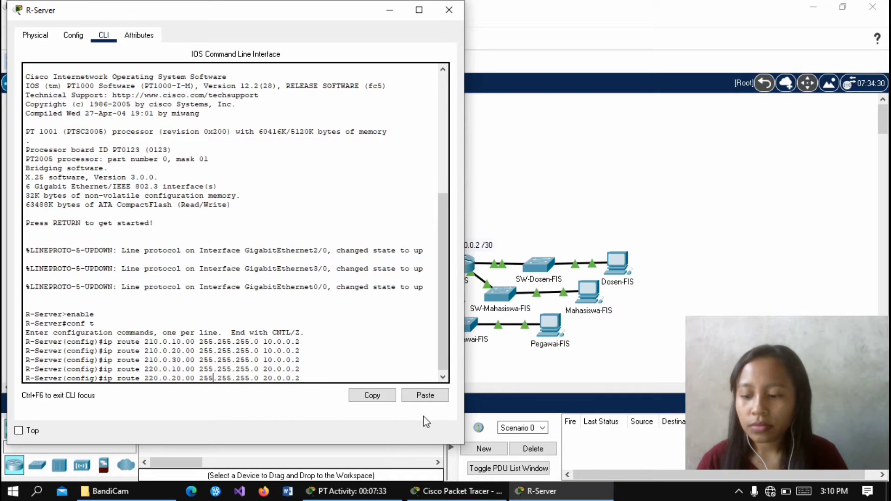
pyautogui.press('Right')
pyautogui.press('Right')
pyautogui.press('Right')
pyautogui.press('Right')
pyautogui.press('Right')
pyautogui.press('Right')
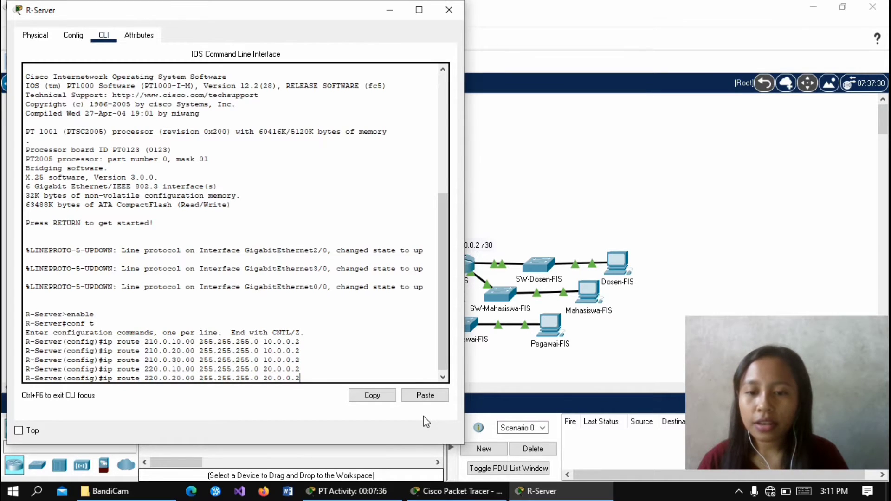
pyautogui.press('Return')
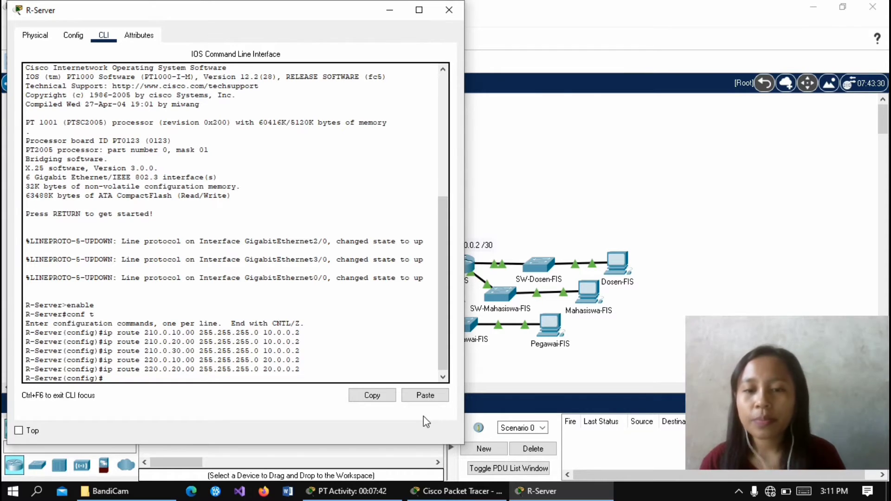
# - Check the Pegawai-FIS PC's IP address and add a static route on R-Server for 220.0.30.00, mask 255.255.255.0, via 20.0.0.2
pyautogui.click(594, 368)
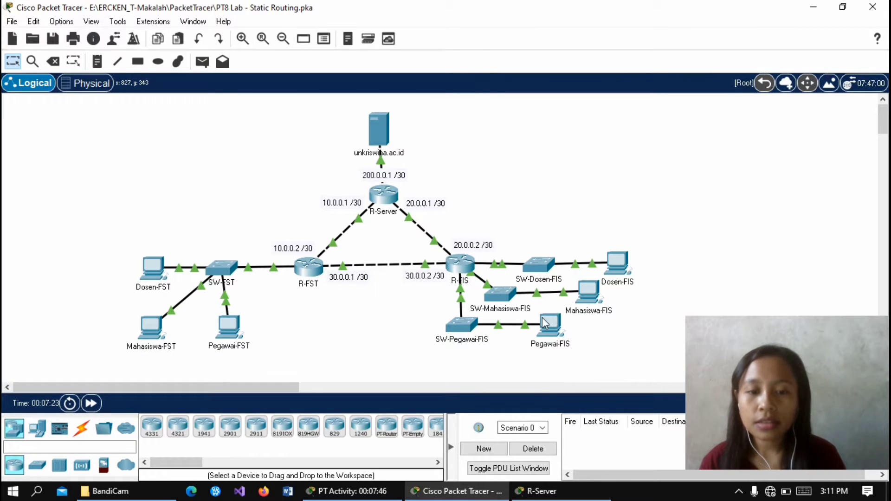
pyautogui.moveTo(545, 324)
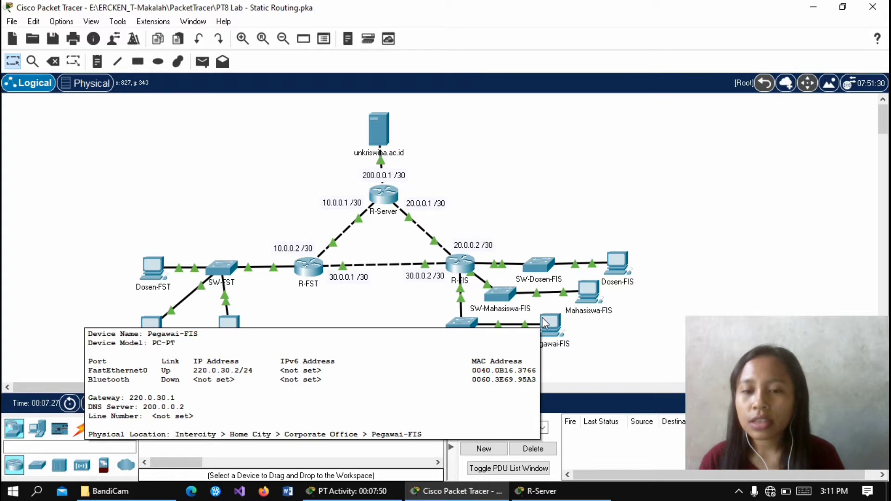
pyautogui.click(538, 493)
pyautogui.press('Up')
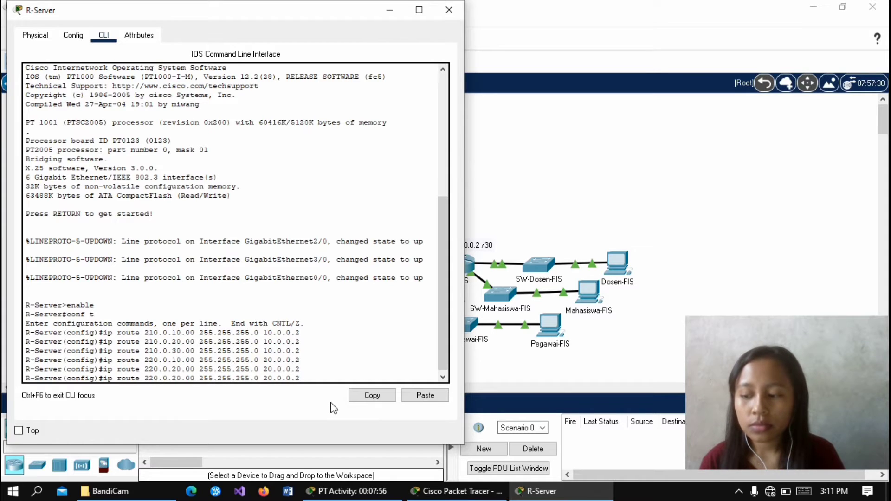
pyautogui.press('Left')
pyautogui.press('Left')
pyautogui.press('Left')
pyautogui.press('Left')
pyautogui.press('Left')
pyautogui.press('Left')
pyautogui.press('Left')
pyautogui.press('Left')
pyautogui.press('Left')
pyautogui.press('Left')
pyautogui.press('Left')
pyautogui.press('Left')
pyautogui.press('Left')
pyautogui.press('Left')
pyautogui.press('Left')
pyautogui.press('Left')
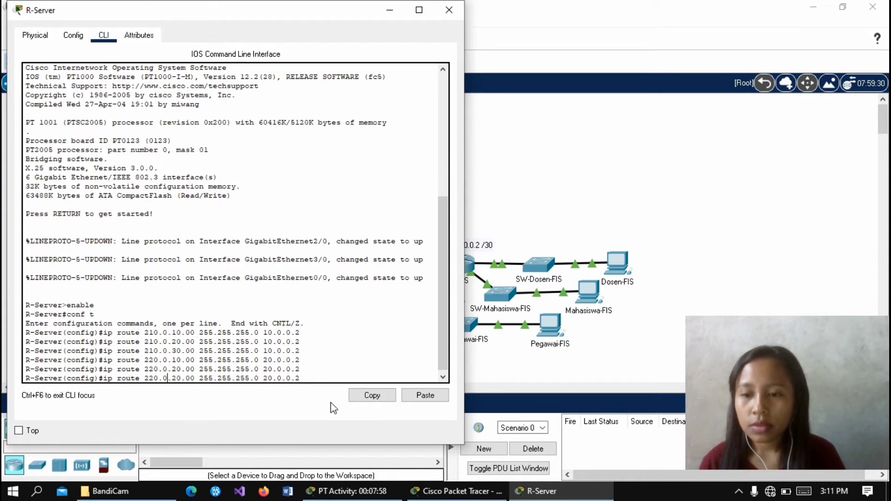
pyautogui.press('Right')
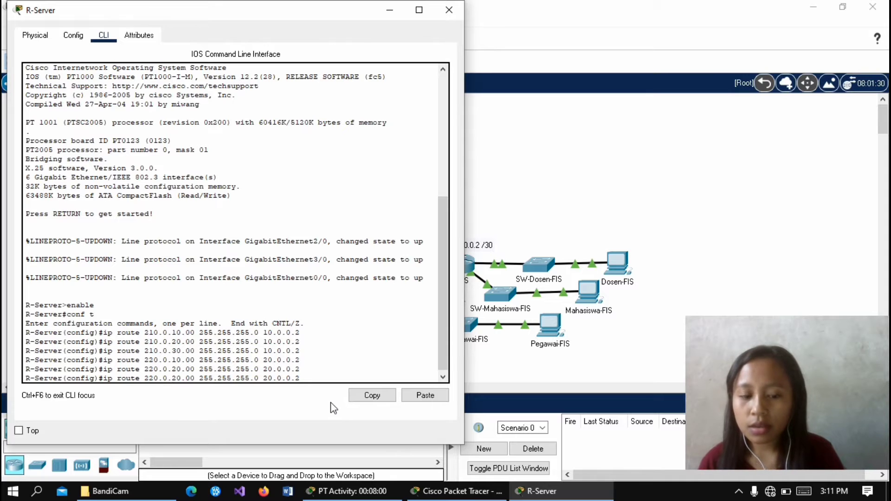
pyautogui.write('3')
pyautogui.press('Delete')
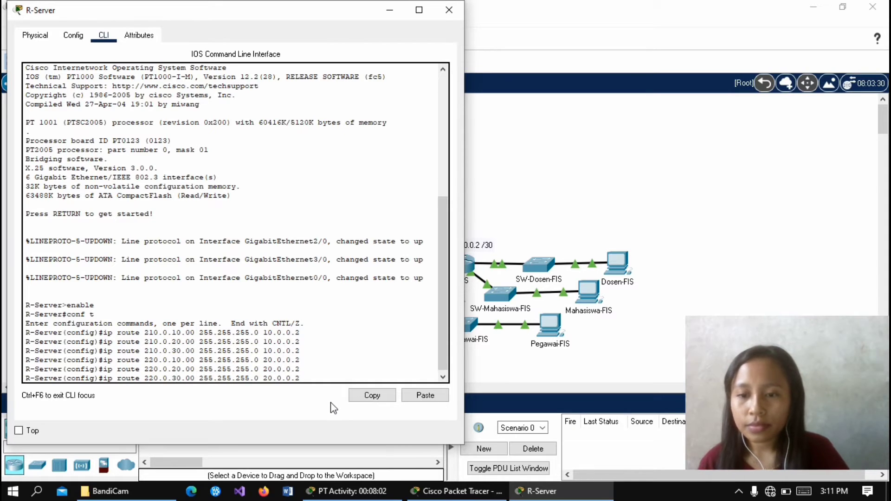
pyautogui.press('Right')
pyautogui.press('Right')
pyautogui.press('Right')
pyautogui.press('Right')
pyautogui.press('Right')
pyautogui.press('Right')
pyautogui.press('Right')
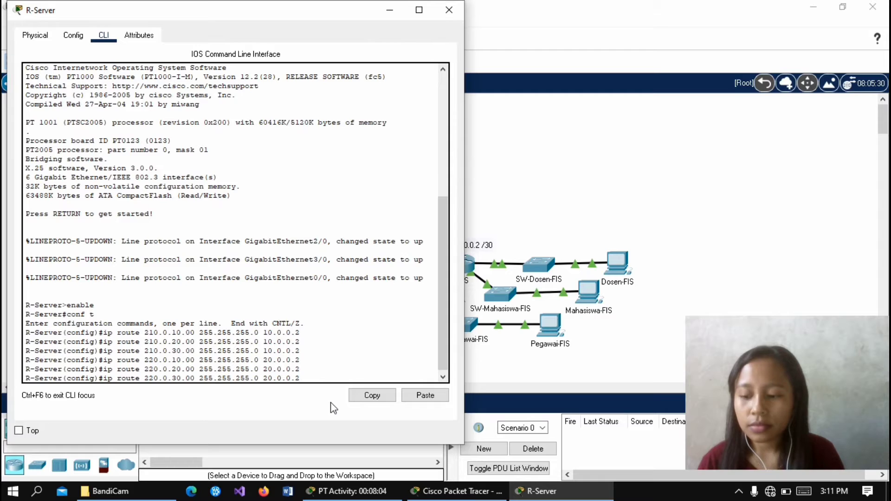
pyautogui.press('Right')
pyautogui.press('Right')
pyautogui.press('Right')
pyautogui.press('Right')
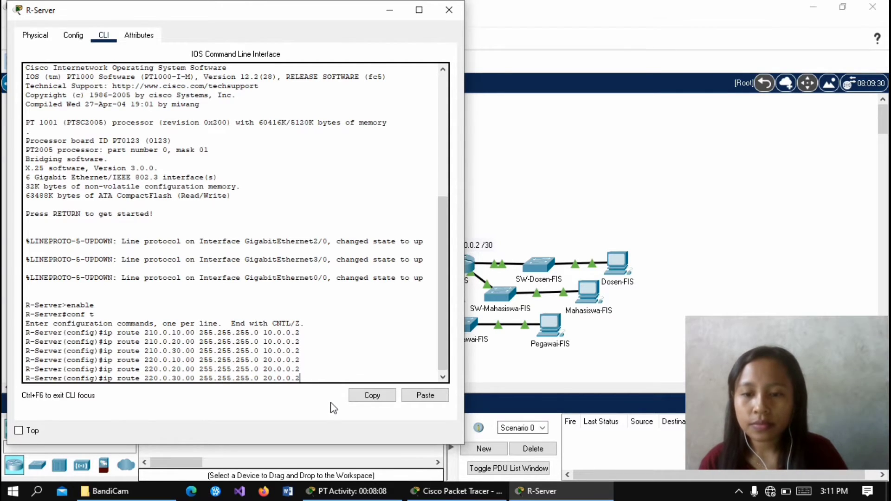
pyautogui.press('Return')
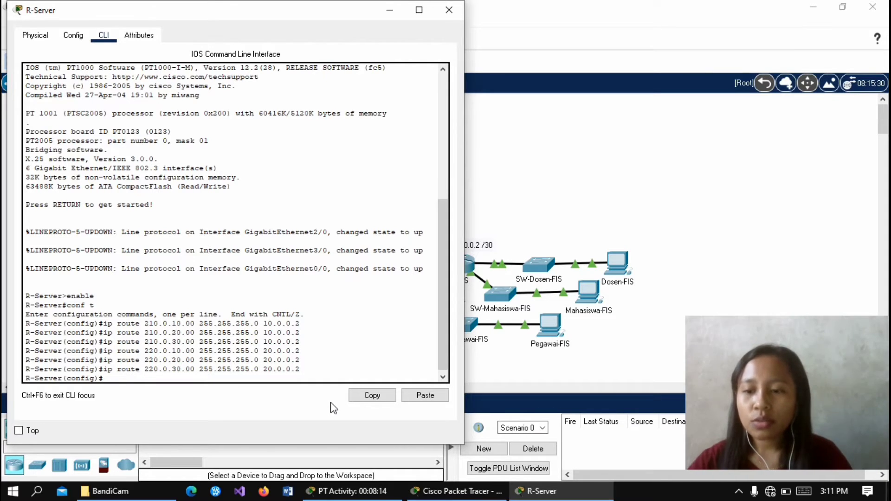
# - Exit configuration mode on R-Server and display its full routing table with show ip route
pyautogui.write('exit')
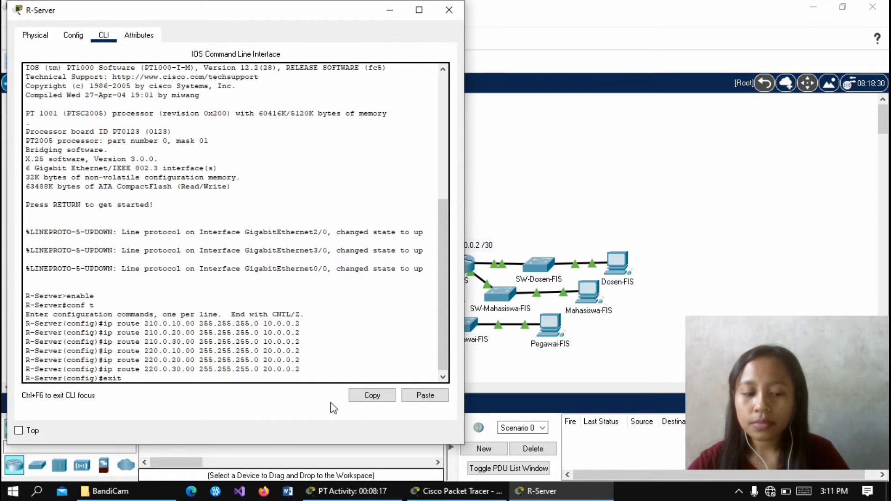
pyautogui.press('Return')
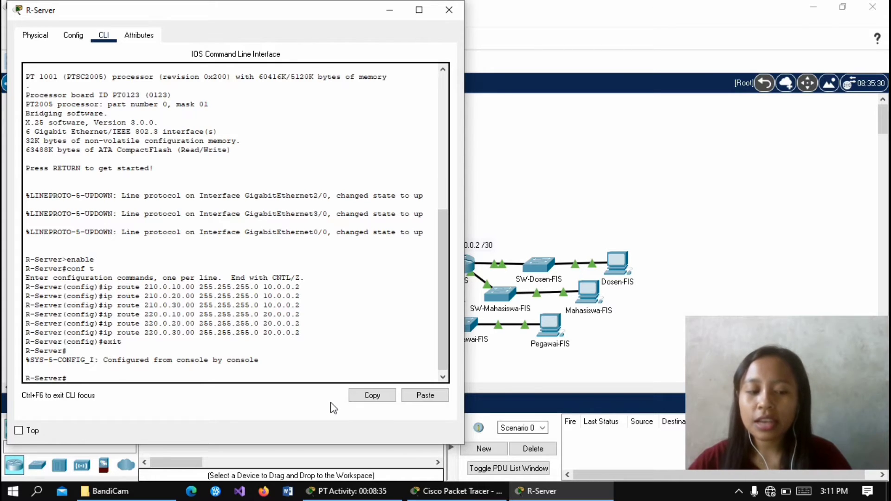
pyautogui.write('h')
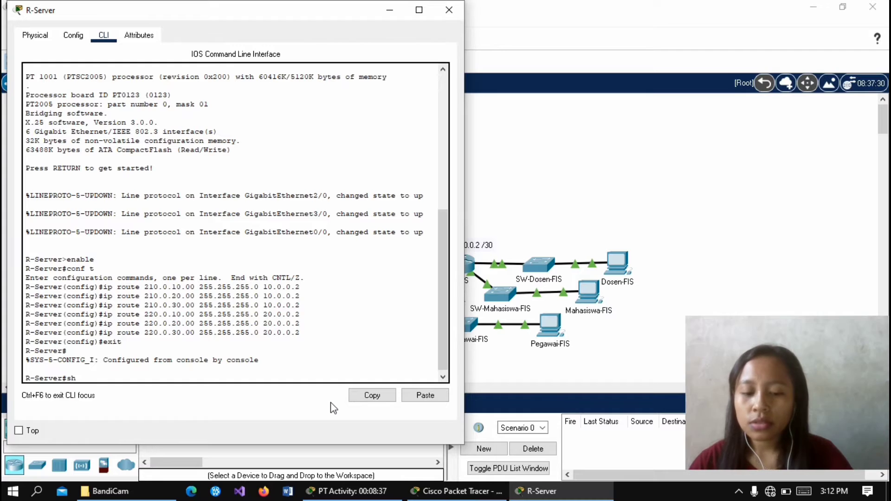
pyautogui.write('ow o')
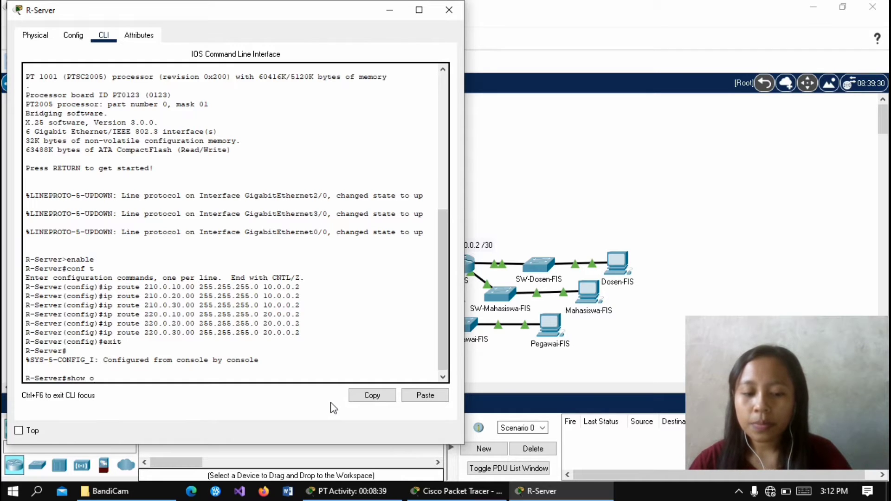
pyautogui.press('BackSpace')
pyautogui.write('ip')
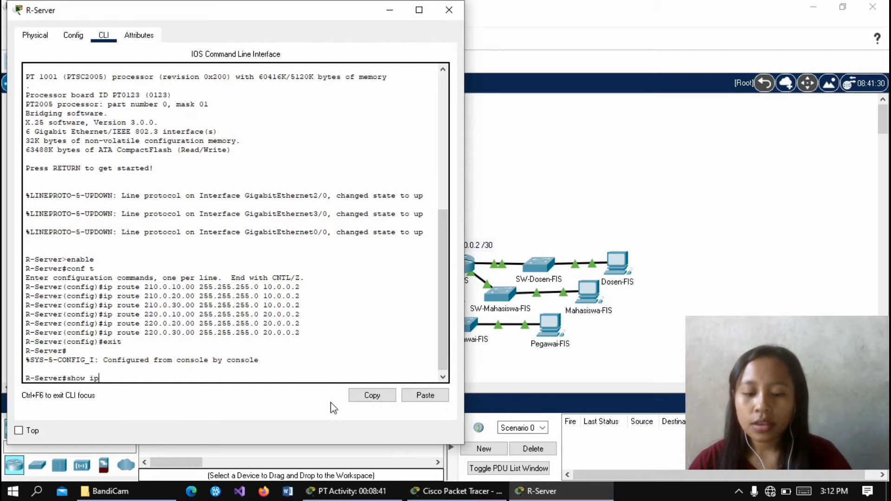
pyautogui.write(' rout')
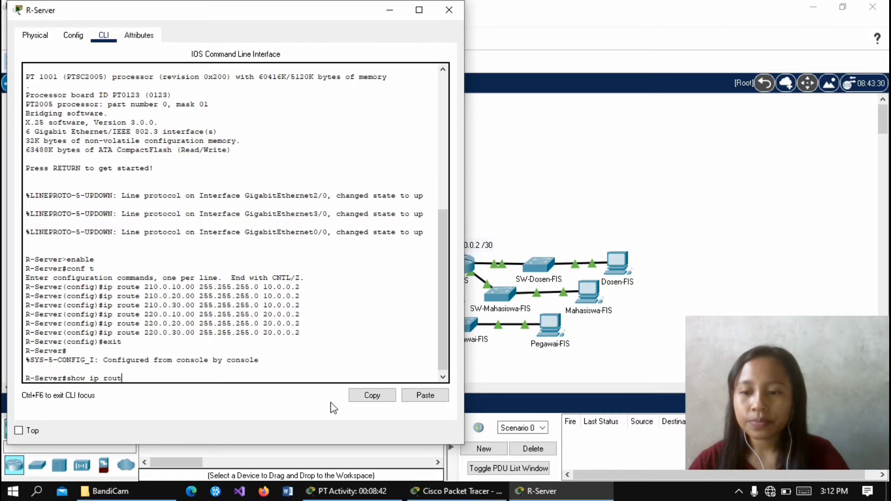
pyautogui.write('e')
pyautogui.press('Return')
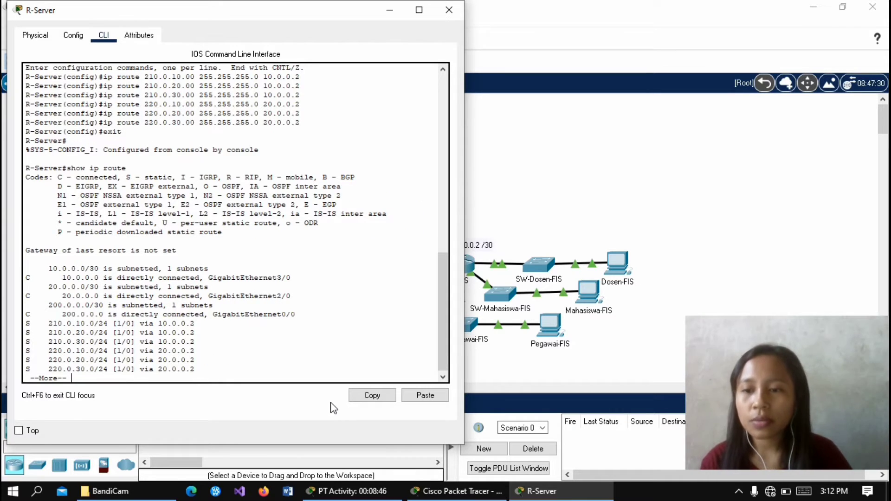
pyautogui.press('space')
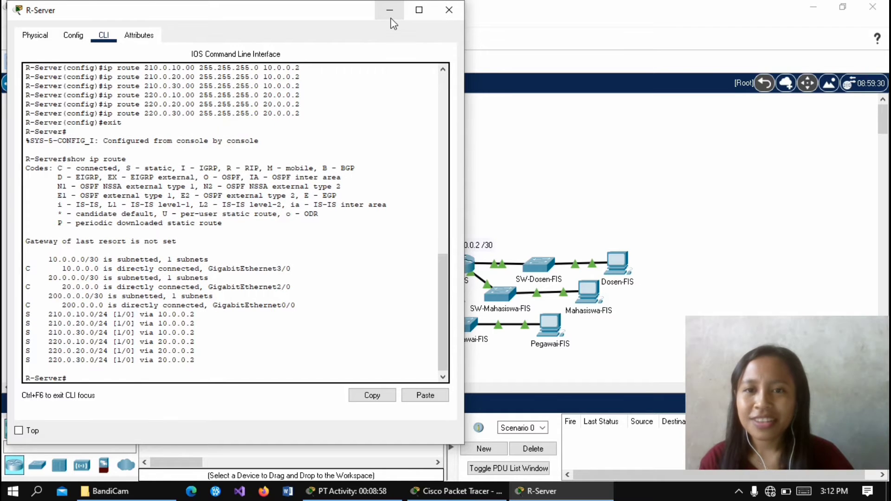
# - Minimize the R-Server window, open the R-FIS command line and enter global configuration mode with enable and conf t
pyautogui.click(390, 10)
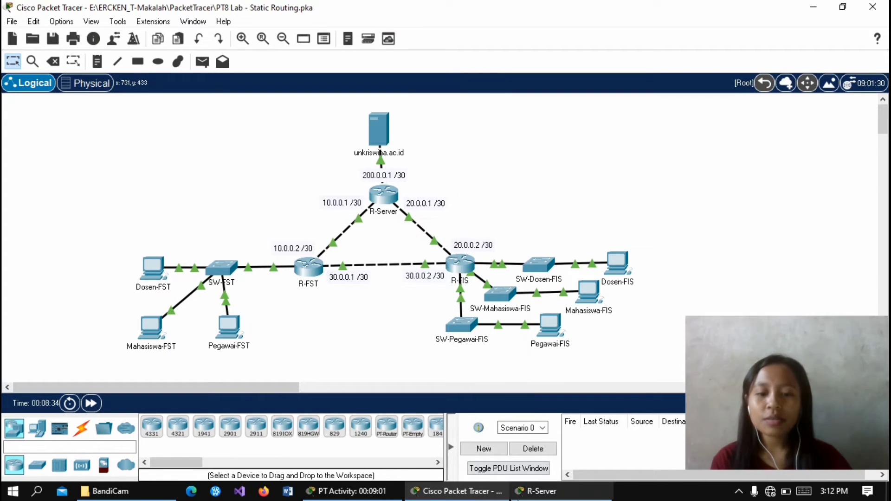
pyautogui.moveTo(457, 491)
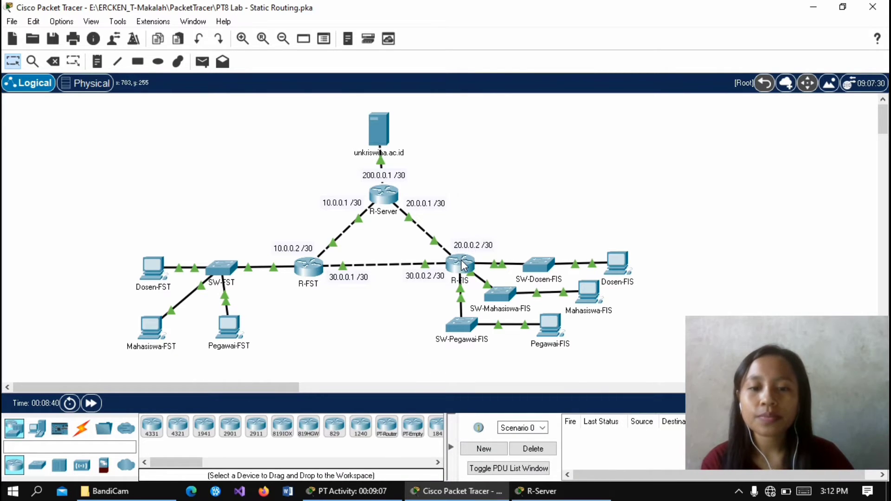
pyautogui.click(462, 266)
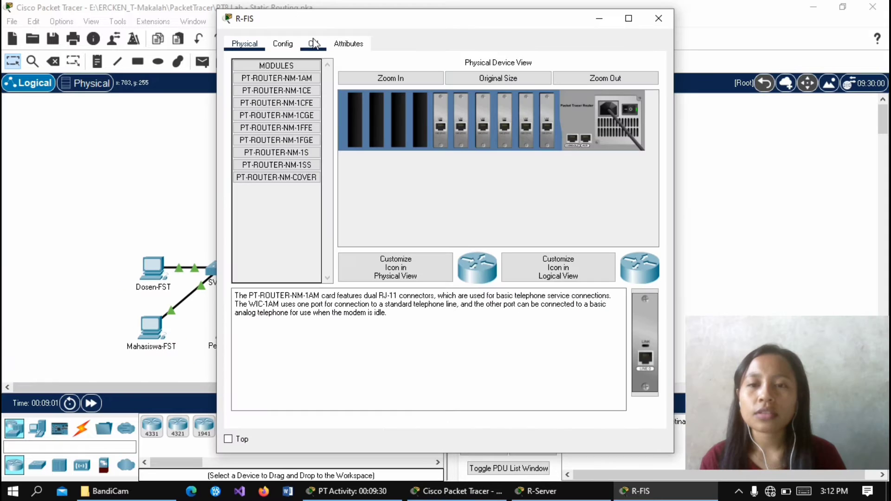
pyautogui.click(314, 43)
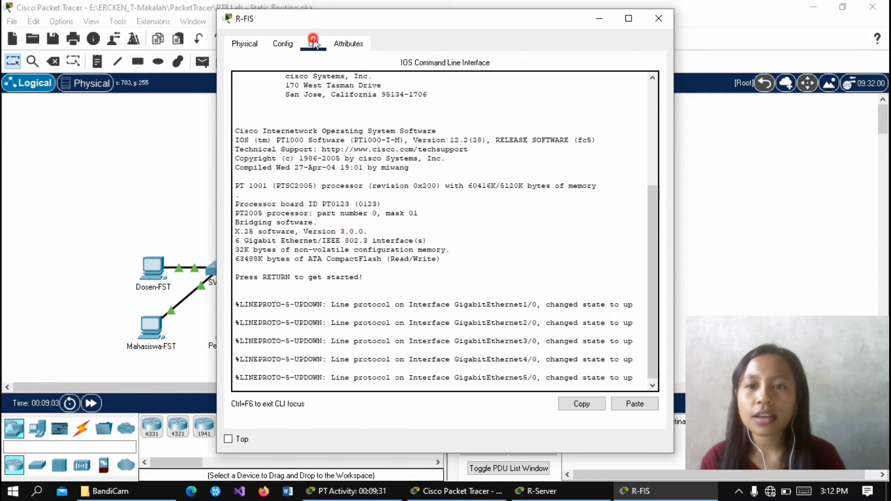
pyautogui.click(639, 381)
pyautogui.press('Return')
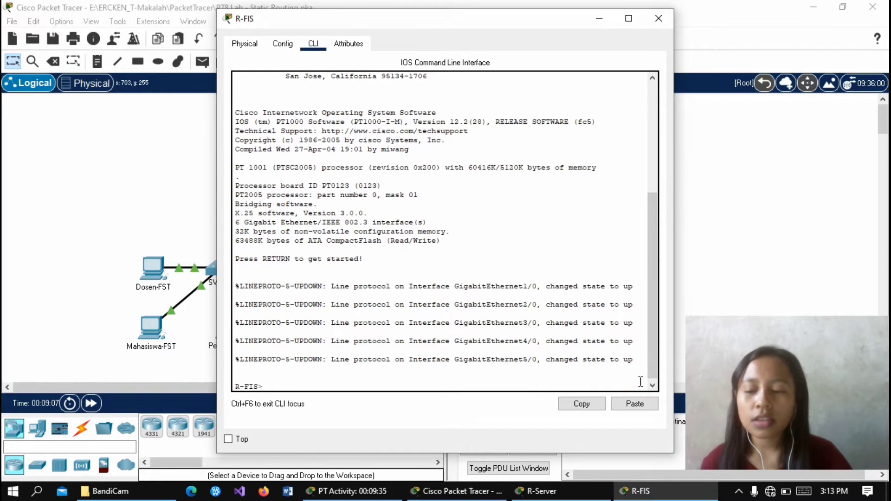
pyautogui.write('e')
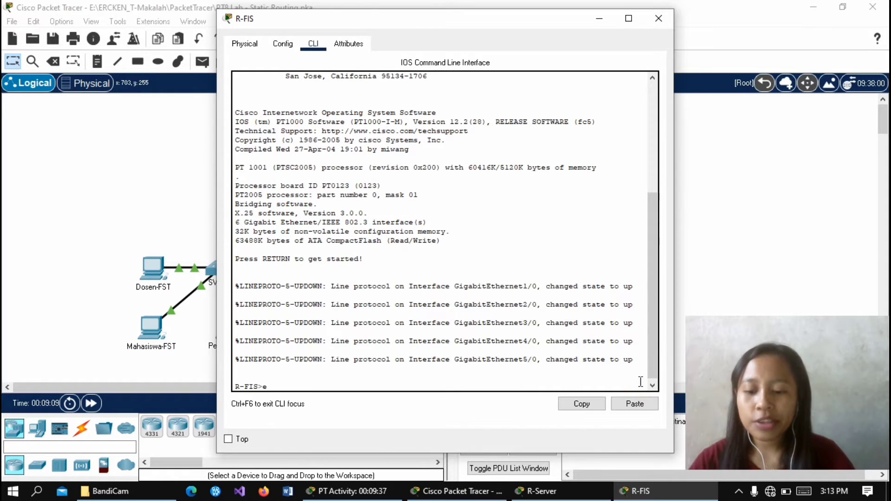
pyautogui.write('nable')
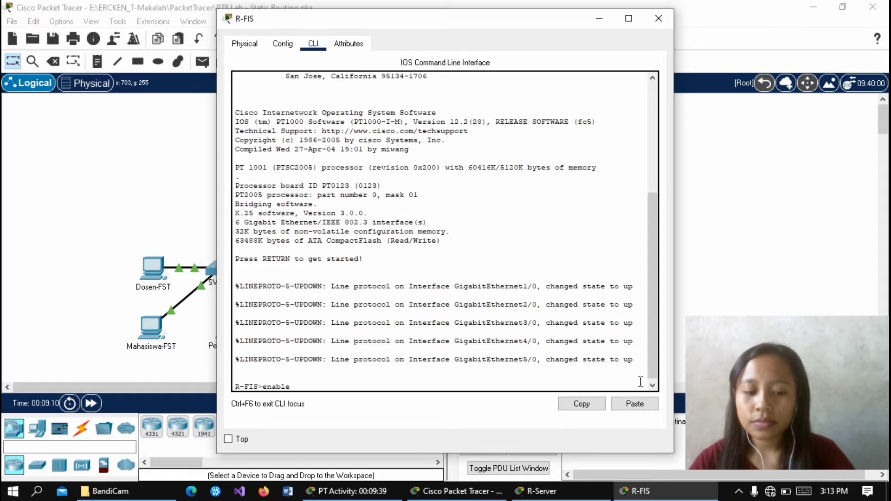
pyautogui.press('Return')
pyautogui.write('co')
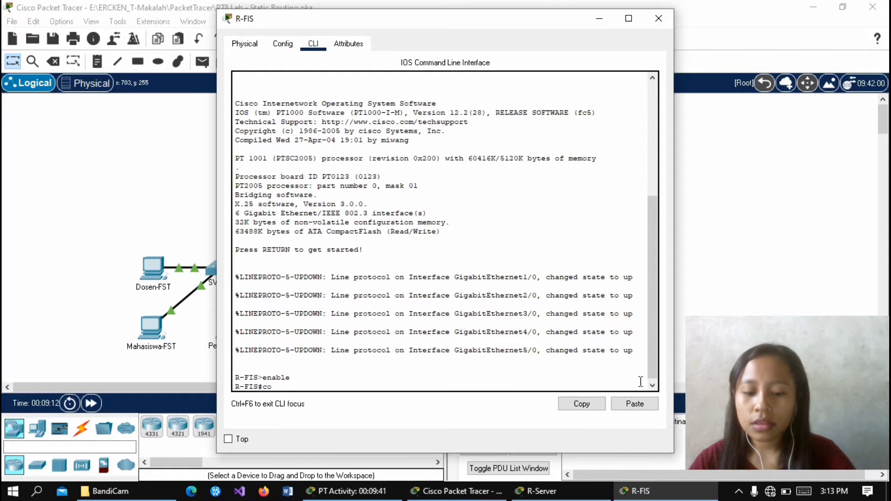
pyautogui.write('nf t')
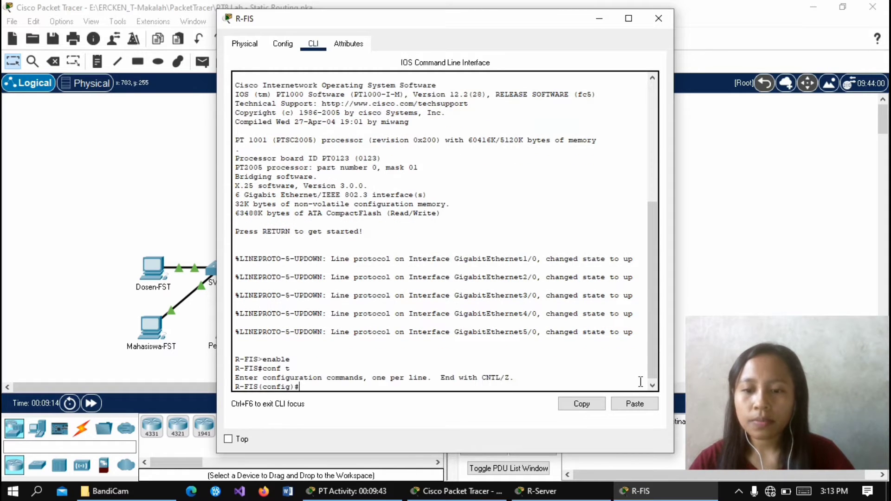
pyautogui.press('Return')
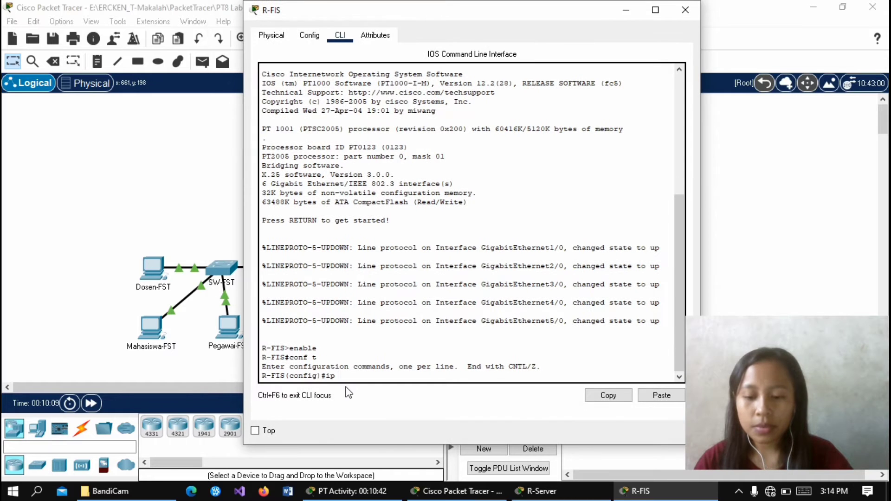
# - Try to add a static route on R-FIS for 200.0.0 with mask 255.255.255.252 via 10.0.0.1
pyautogui.write('out')
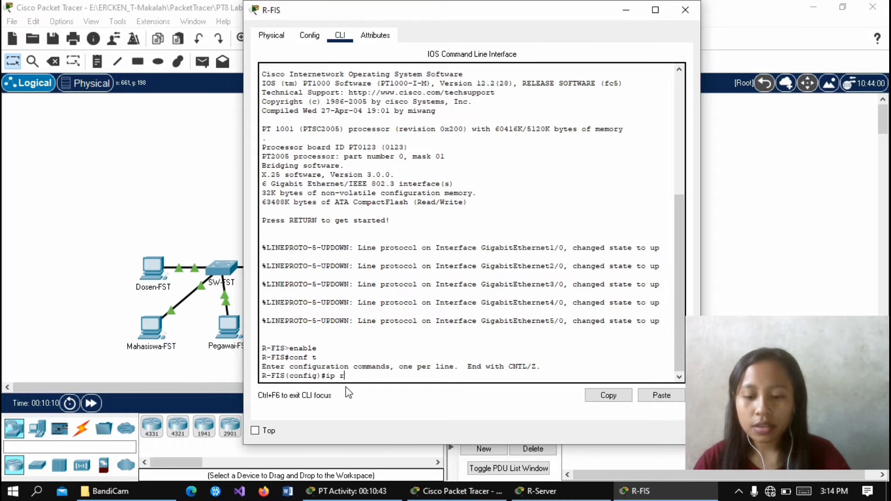
pyautogui.write('e')
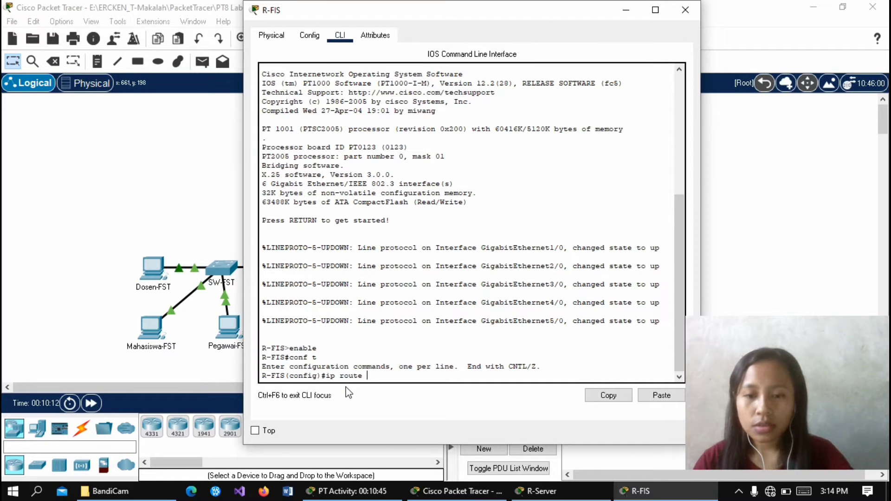
pyautogui.write(' 200')
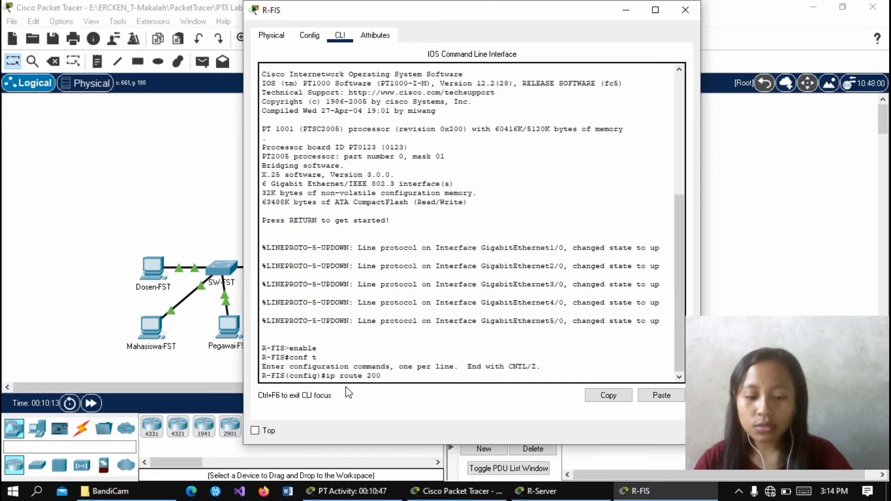
pyautogui.write('.0.')
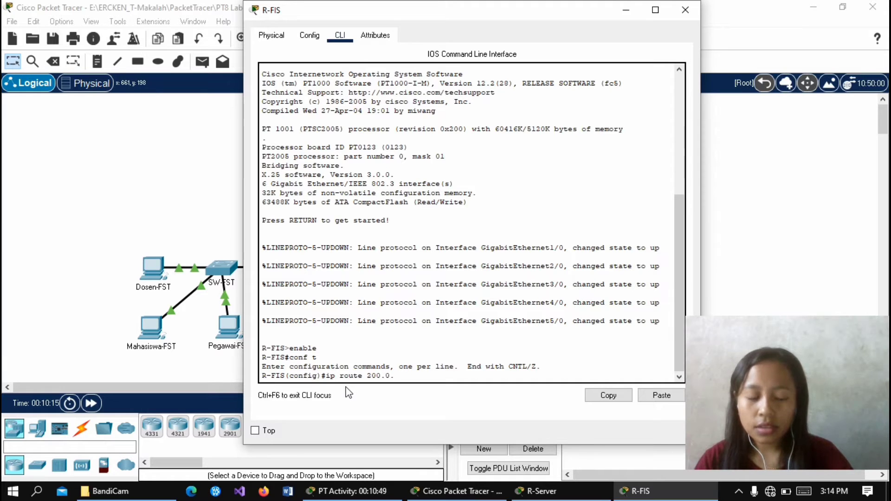
pyautogui.write('0')
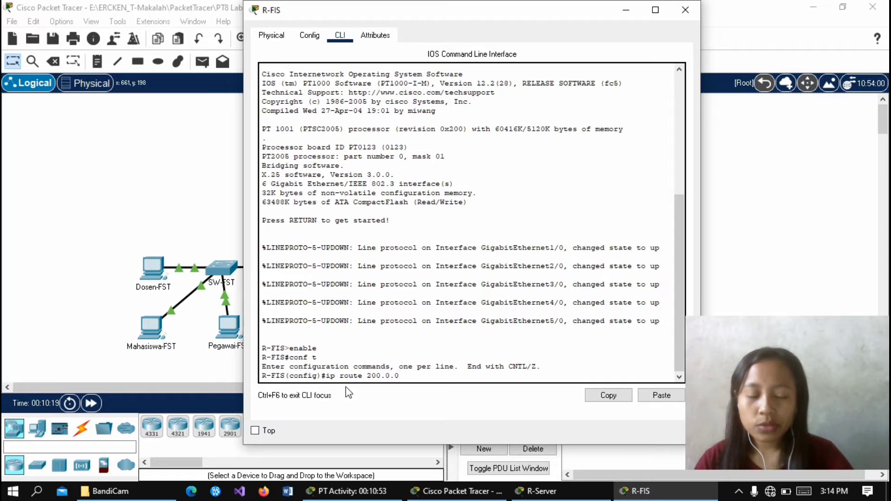
pyautogui.write(' 2')
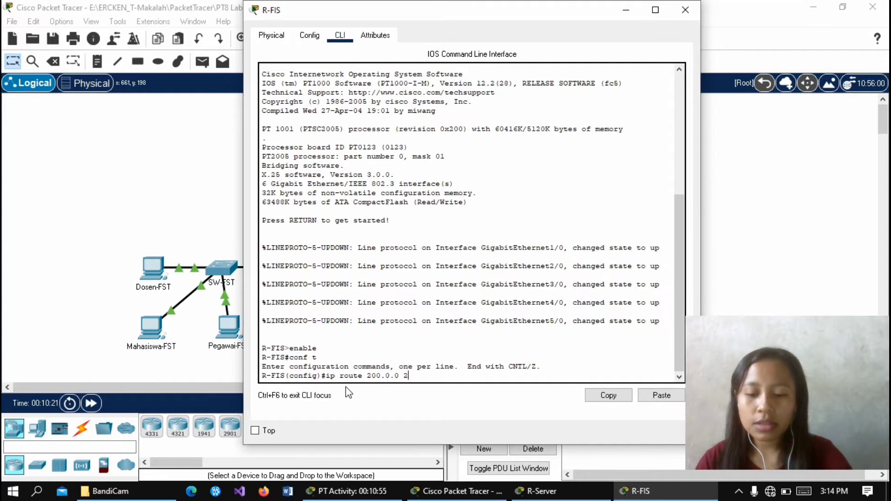
pyautogui.write('55.255.2')
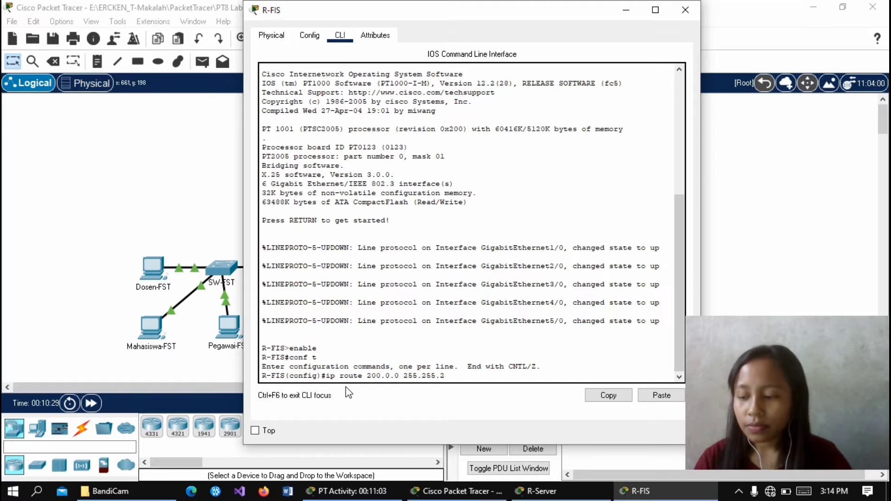
pyautogui.write('55')
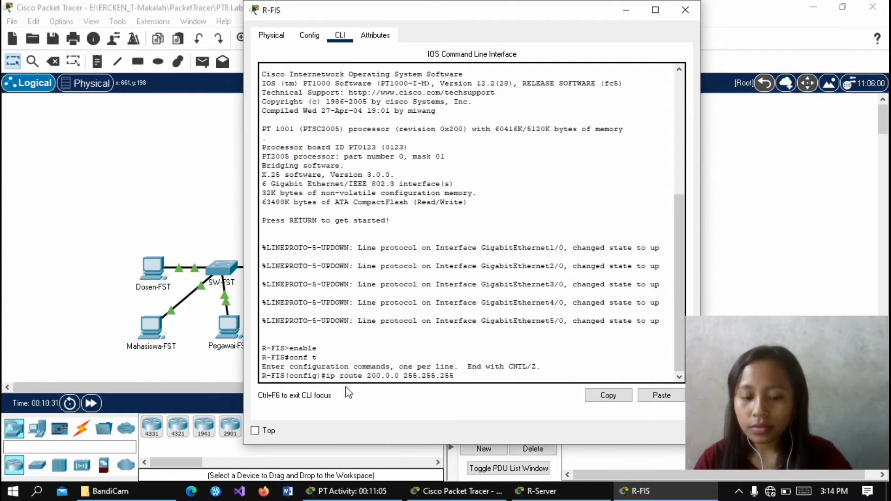
pyautogui.write('.2')
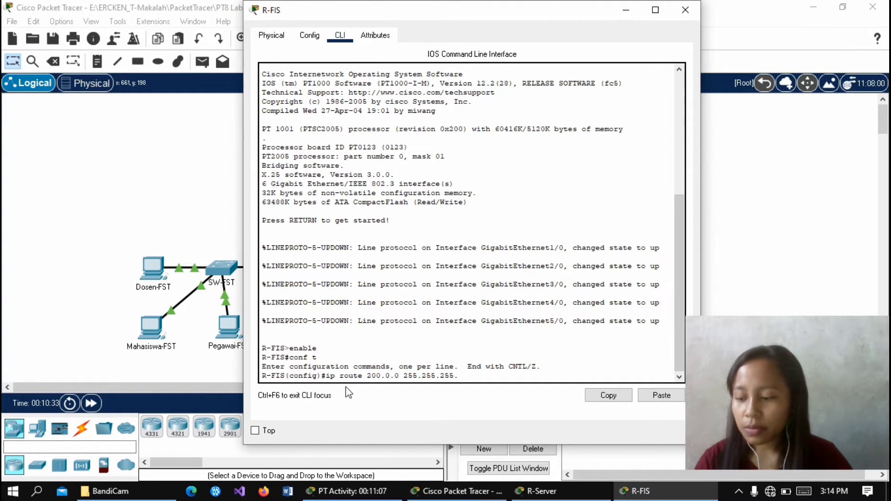
pyautogui.write('52')
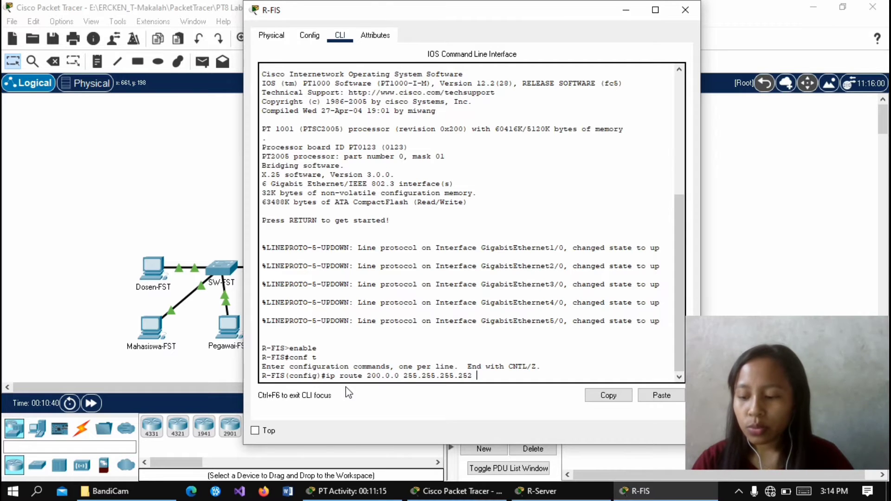
pyautogui.write('10.')
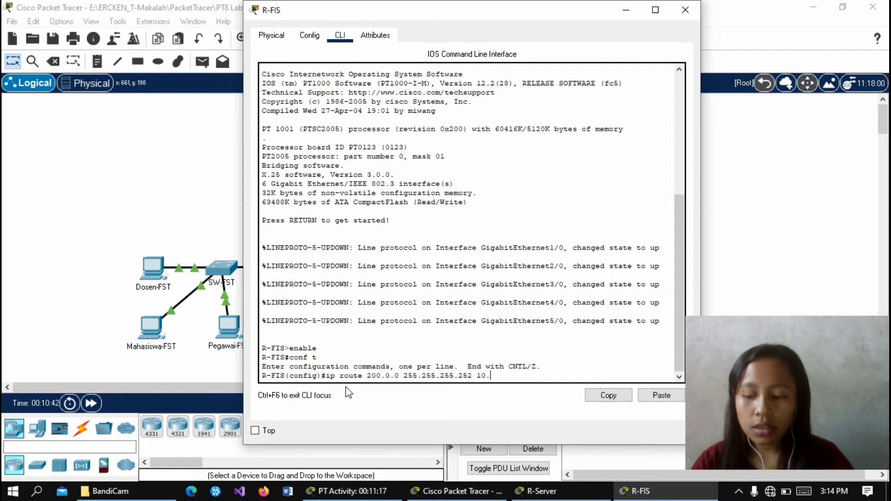
pyautogui.write('0.0')
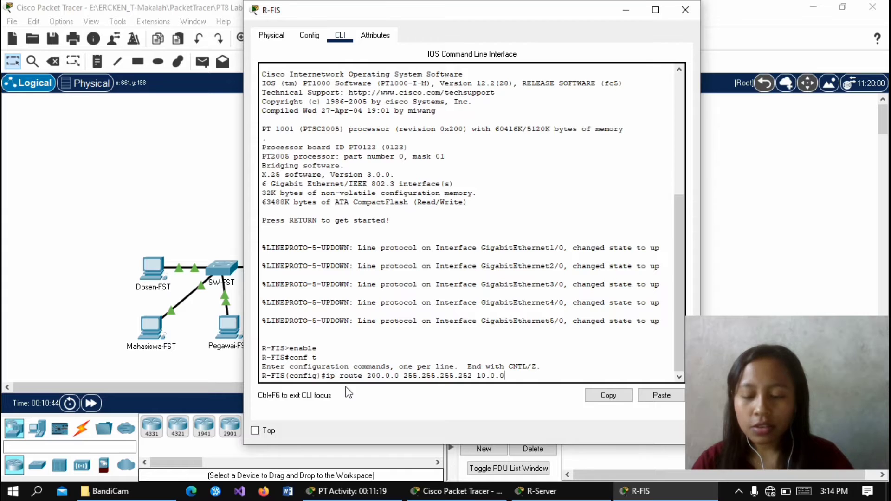
pyautogui.write('.1')
pyautogui.press('Return')
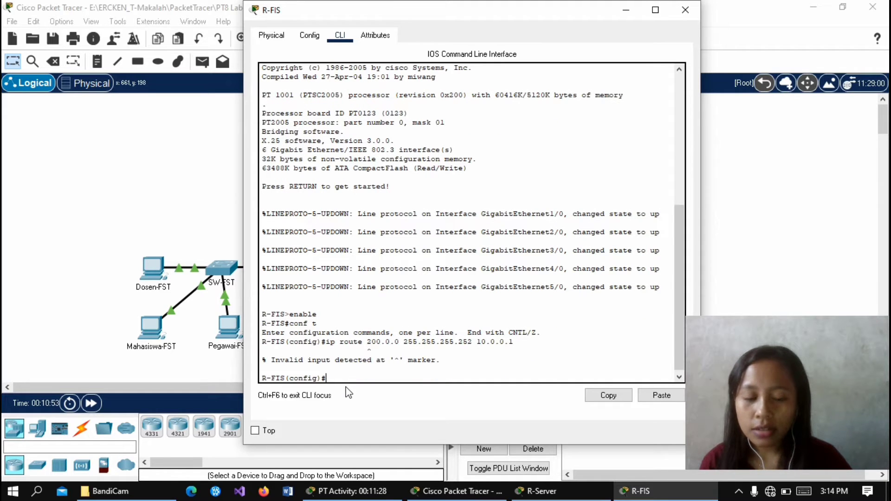
# - Correct the rejected route command's destination to 200.0.0.0 and add the route with mask 255.255.255.252 via 10.0.0.1
pyautogui.press('Up')
pyautogui.press('Left')
pyautogui.press('Left')
pyautogui.press('Left')
pyautogui.press('Left')
pyautogui.press('Left')
pyautogui.press('Left')
pyautogui.press('Left')
pyautogui.press('Left')
pyautogui.press('Left')
pyautogui.press('Left')
pyautogui.press('Left')
pyautogui.press('Left')
pyautogui.press('Left')
pyautogui.press('Left')
pyautogui.press('Left')
pyautogui.press('Left')
pyautogui.press('Left')
pyautogui.press('Left')
pyautogui.press('Left')
pyautogui.press('Left')
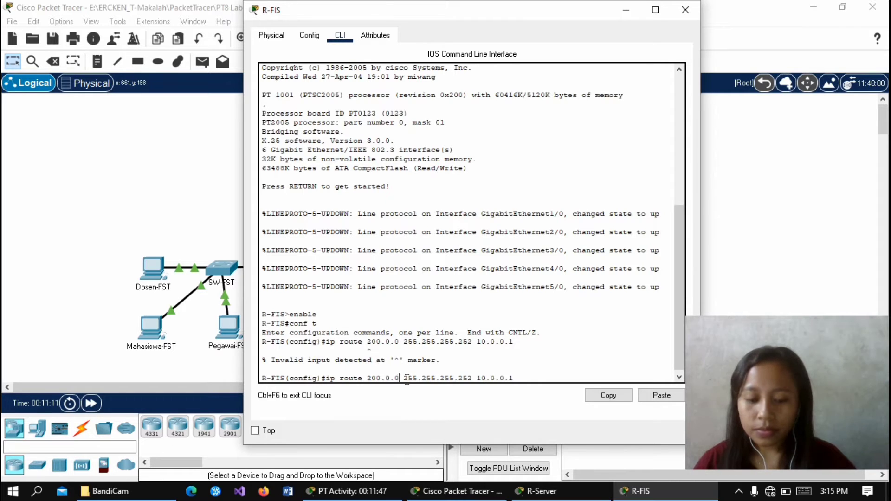
pyautogui.write('.')
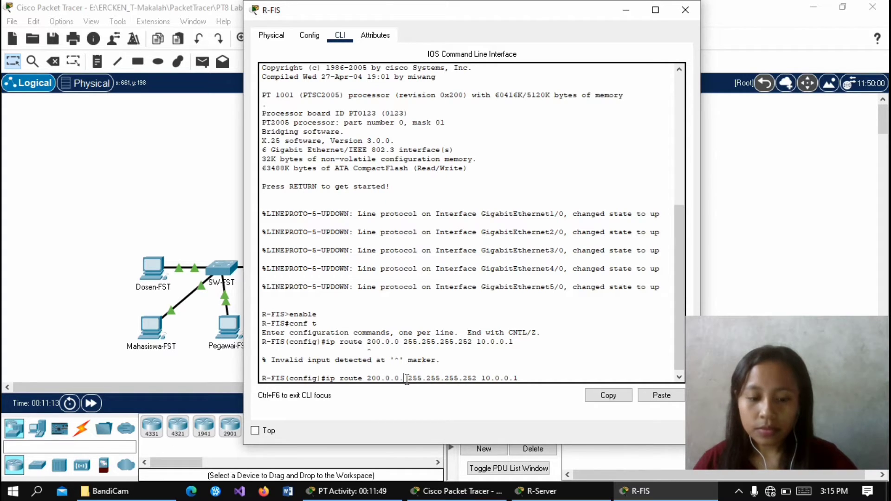
pyautogui.write('0')
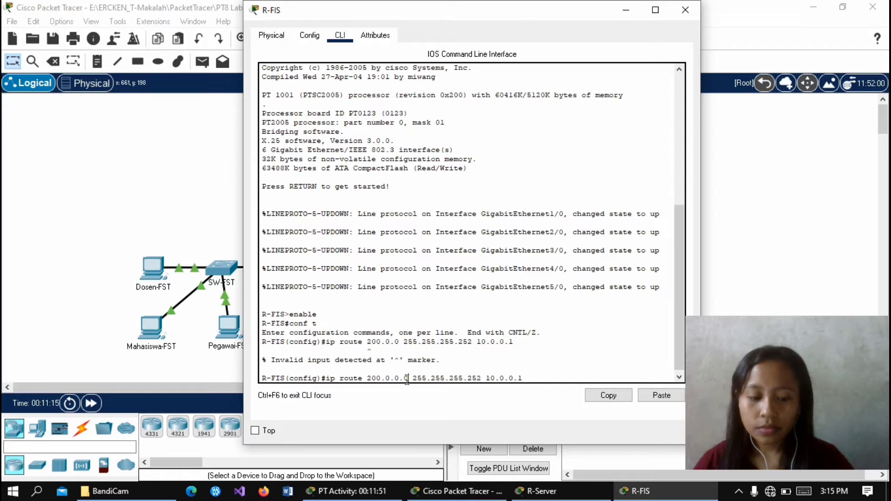
pyautogui.press('Right')
pyautogui.press('Right')
pyautogui.press('Right')
pyautogui.press('Right')
pyautogui.press('Right')
pyautogui.press('Right')
pyautogui.press('Right')
pyautogui.press('Right')
pyautogui.press('Right')
pyautogui.press('Right')
pyautogui.press('Right')
pyautogui.press('Right')
pyautogui.press('Right')
pyautogui.press('Right')
pyautogui.press('Right')
pyautogui.press('Right')
pyautogui.press('Right')
pyautogui.press('Right')
pyautogui.press('Right')
pyautogui.press('Right')
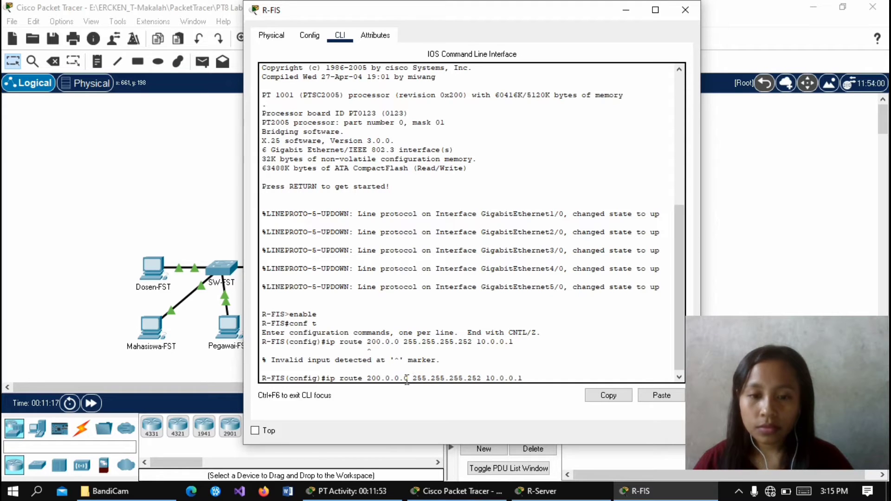
pyautogui.press('Return')
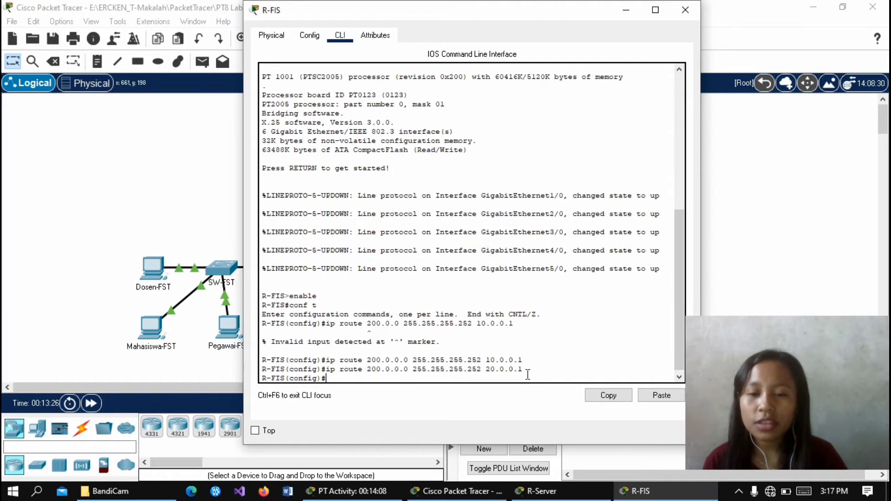
# - Reuse the previous route command to add a static route for 210.0.0.0, mask 255.255.255.0, via 20.0.0.1
pyautogui.press('Up')
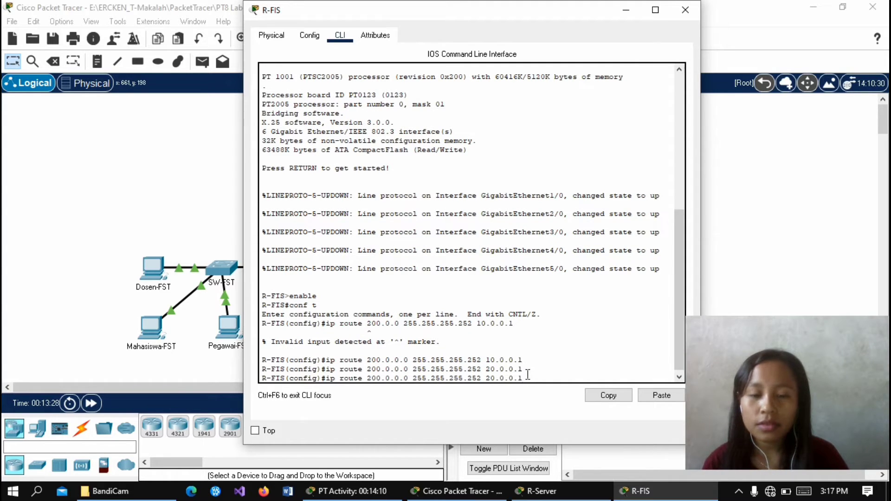
pyautogui.press('Left')
pyautogui.press('Left')
pyautogui.press('Left')
pyautogui.press('Left')
pyautogui.press('Left')
pyautogui.press('Left')
pyautogui.press('Left')
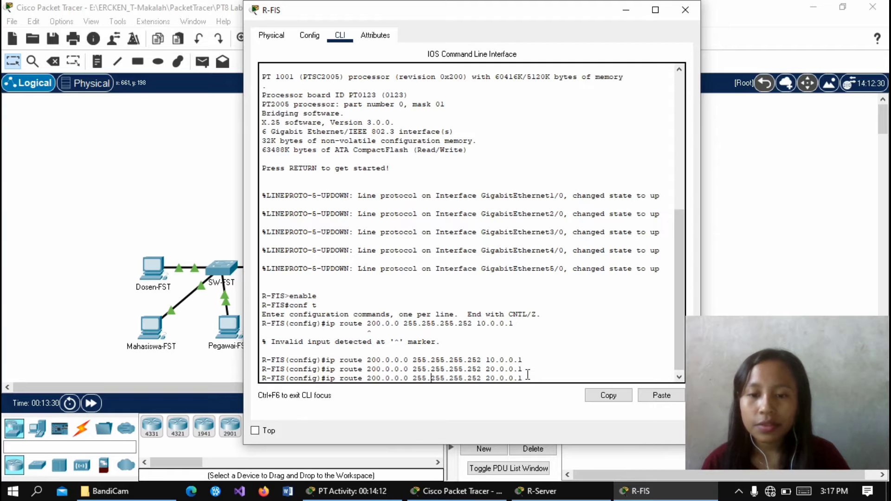
pyautogui.press('Left')
pyautogui.press('Left')
pyautogui.press('Left')
pyautogui.press('Left')
pyautogui.press('Left')
pyautogui.press('Left')
pyautogui.press('Left')
pyautogui.press('Left')
pyautogui.press('Left')
pyautogui.press('Left')
pyautogui.press('Left')
pyautogui.press('Left')
pyautogui.press('Left')
pyautogui.press('Left')
pyautogui.press('Left')
pyautogui.press('Left')
pyautogui.press('Left')
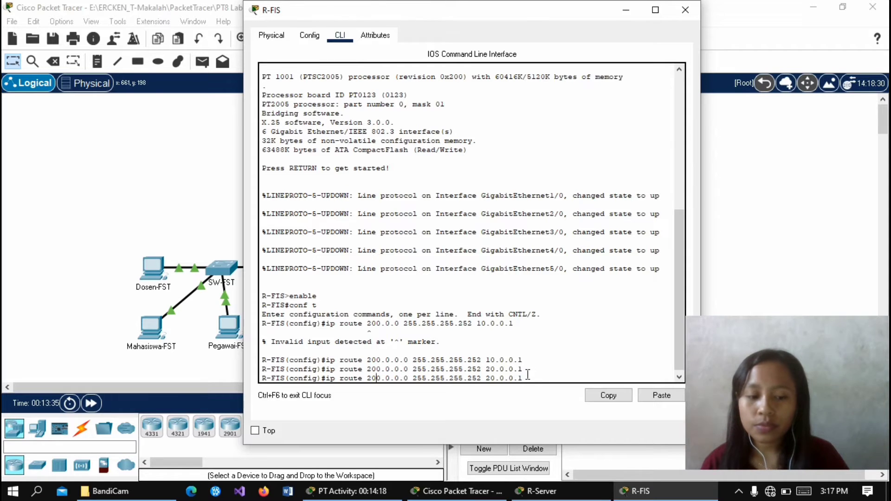
pyautogui.press('BackSpace')
pyautogui.write('1')
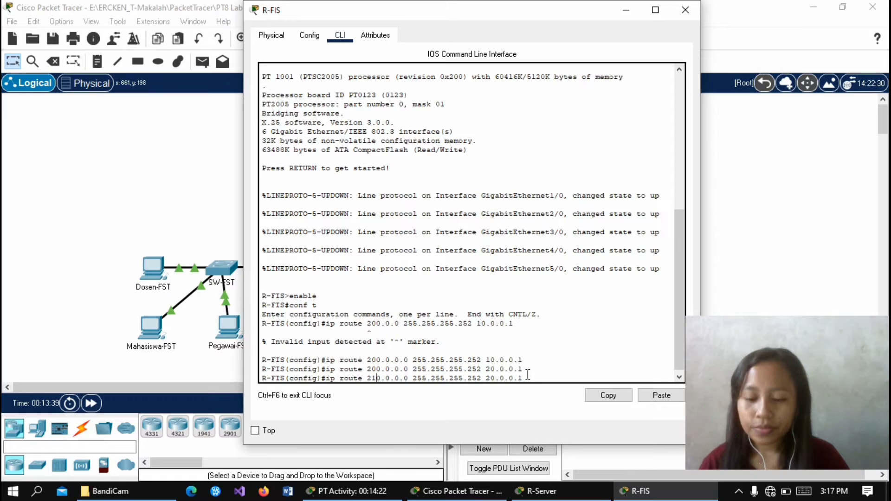
pyautogui.press('Right')
pyautogui.press('Right')
pyautogui.press('Right')
pyautogui.press('Right')
pyautogui.press('Right')
pyautogui.press('Right')
pyautogui.press('Right')
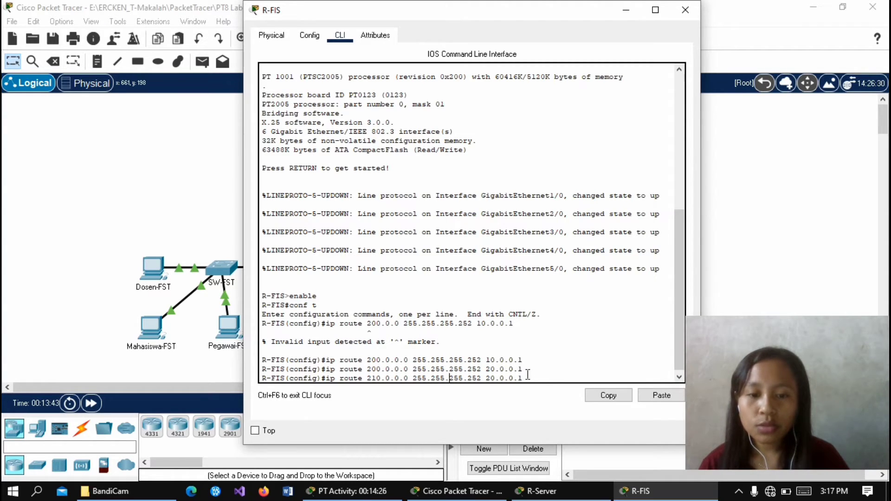
pyautogui.press('Right')
pyautogui.press('Right')
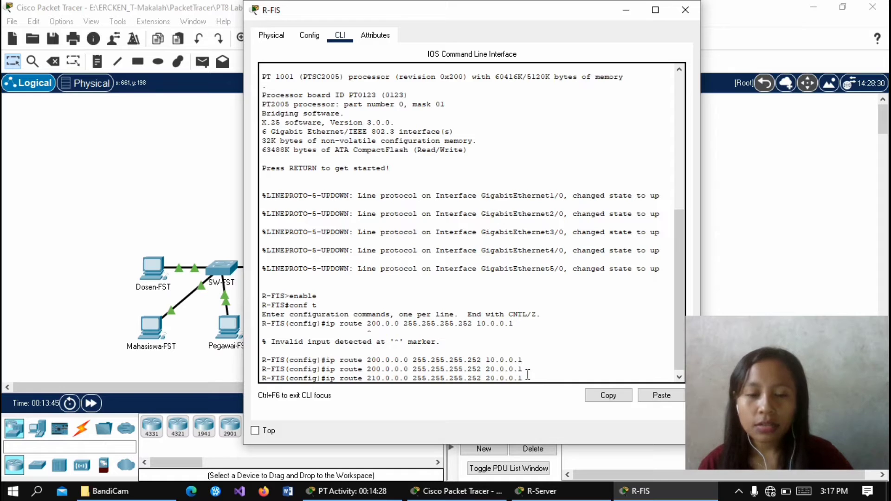
pyautogui.press('BackSpace')
pyautogui.press('BackSpace')
pyautogui.press('BackSpace')
pyautogui.write('0')
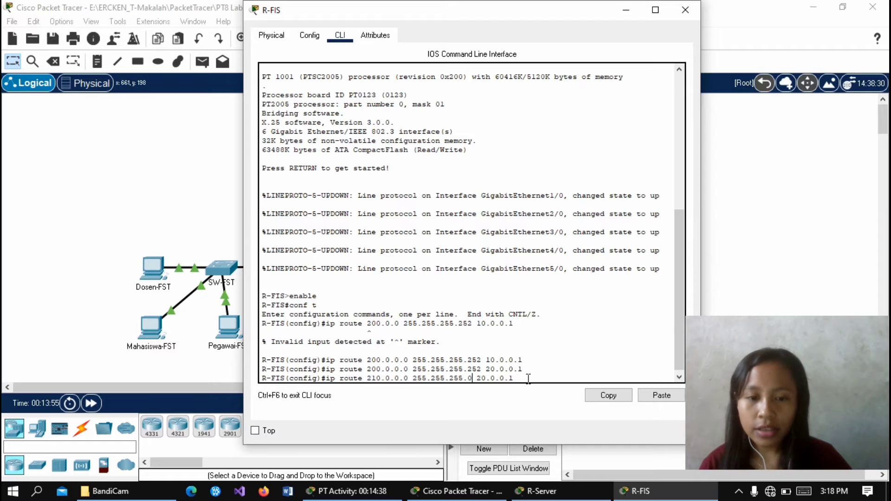
pyautogui.press('Right')
pyautogui.press('Right')
pyautogui.press('Right')
pyautogui.press('Right')
pyautogui.press('Right')
pyautogui.press('Right')
pyautogui.press('Right')
pyautogui.press('Right')
pyautogui.press('Right')
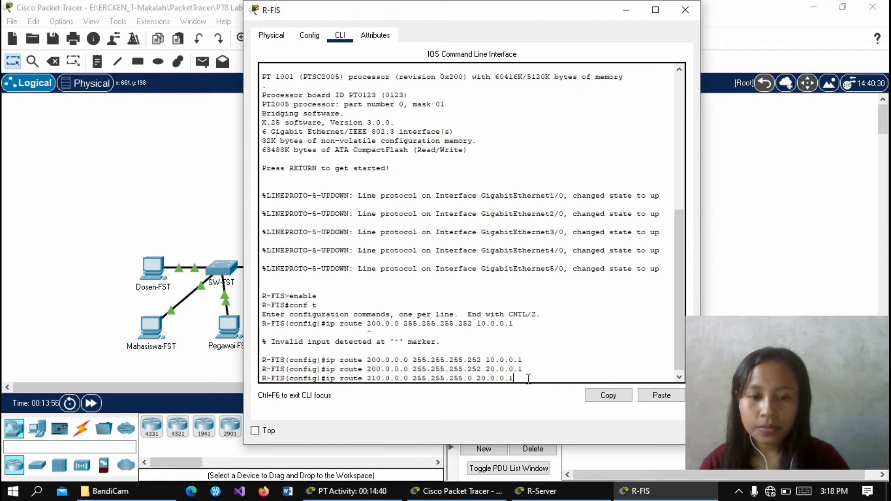
pyautogui.press('Return')
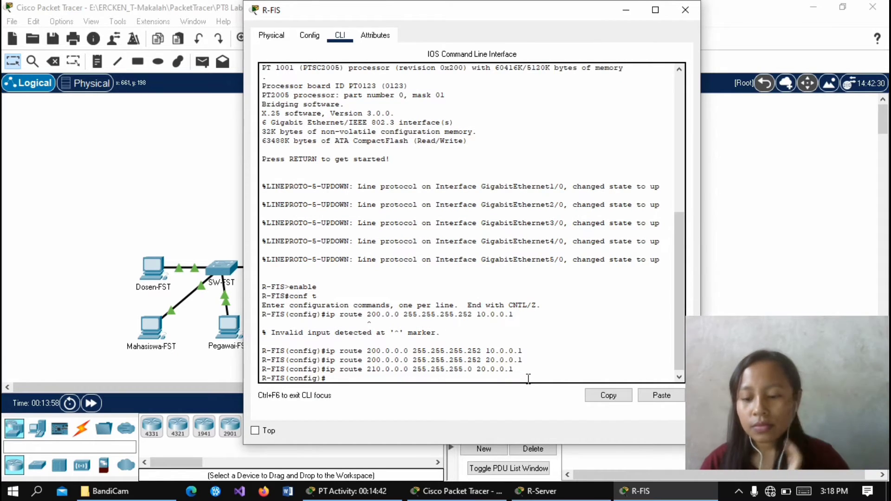
# - Enter the static route for 200.0.0.0, mask 255.255.255.252, via 20.0.0.1 on R-FIS again
pyautogui.write('ip')
pyautogui.press('Return')
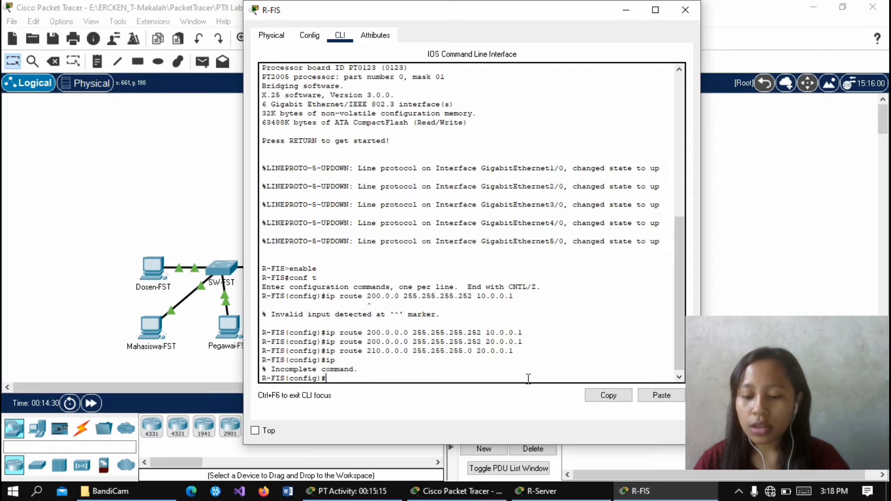
pyautogui.write('ip')
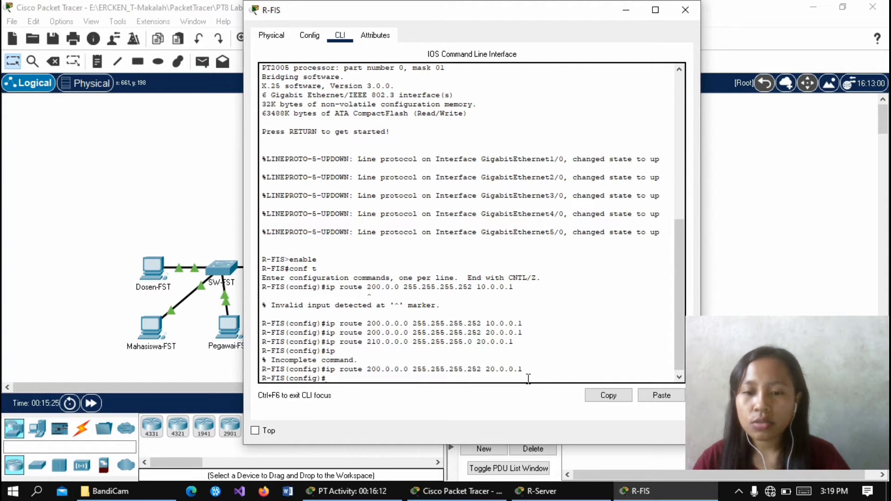
# - Add a static route on R-FIS for 210.0.0.0, mask 255.255.255.0, via next hop 30.0.0.1
pyautogui.press('Up')
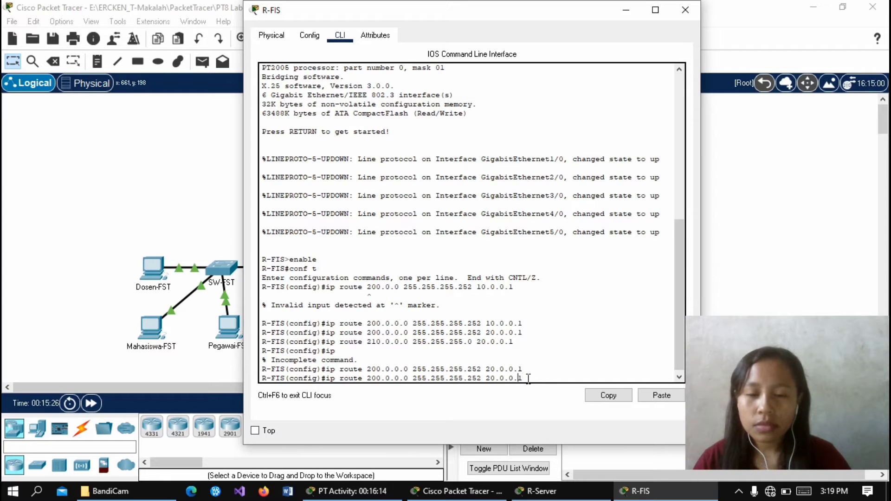
pyautogui.press('Left')
pyautogui.press('Left')
pyautogui.press('Left')
pyautogui.press('Left')
pyautogui.press('Left')
pyautogui.press('Left')
pyautogui.press('Left')
pyautogui.press('Left')
pyautogui.press('Left')
pyautogui.press('Left')
pyautogui.press('Left')
pyautogui.press('Left')
pyautogui.press('Left')
pyautogui.press('Left')
pyautogui.press('Left')
pyautogui.press('Left')
pyautogui.press('Left')
pyautogui.press('Left')
pyautogui.press('Left')
pyautogui.press('Left')
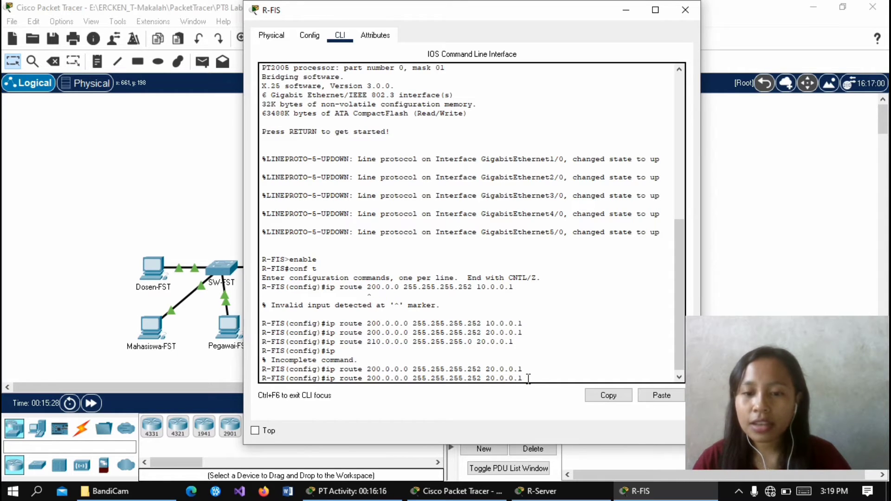
pyautogui.press('Left')
pyautogui.press('Left')
pyautogui.press('Left')
pyautogui.press('Left')
pyautogui.press('Left')
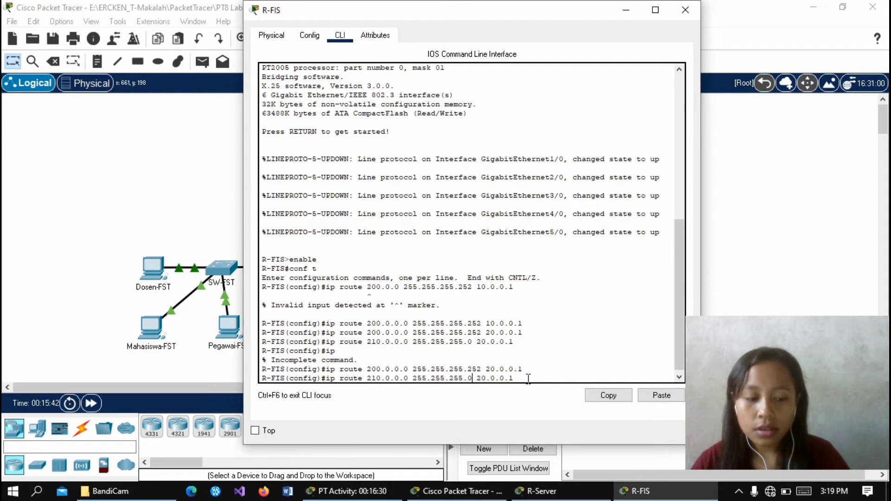
pyautogui.press('Right')
pyautogui.press('Right')
pyautogui.press('Right')
pyautogui.press('Right')
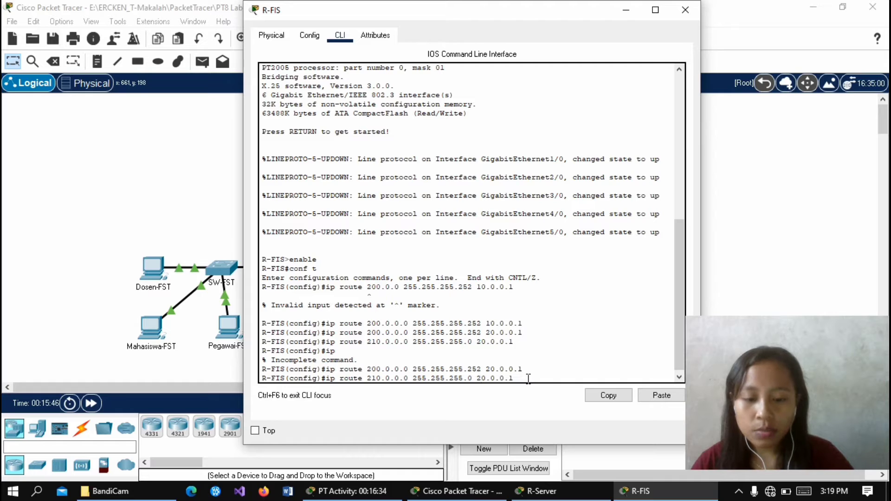
pyautogui.press('BackSpace')
pyautogui.press('BackSpace')
pyautogui.press('BackSpace')
pyautogui.write('30.')
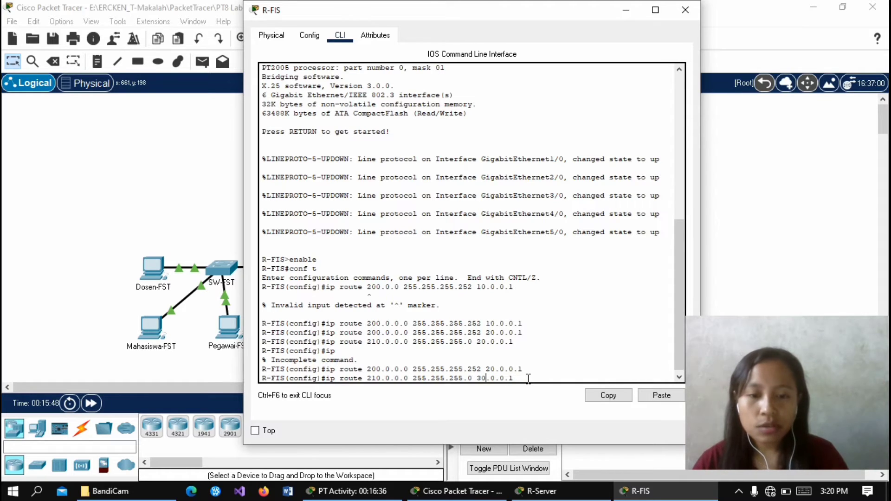
pyautogui.press('Return')
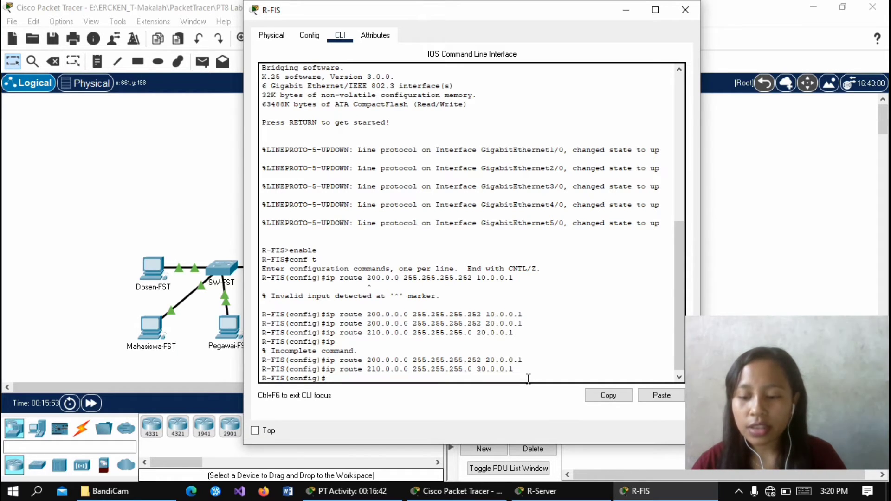
# - Recall the last route command and add a static route for 210.0.10.0, mask 255.255.255.0, via 30.0.0.1
pyautogui.press('Up')
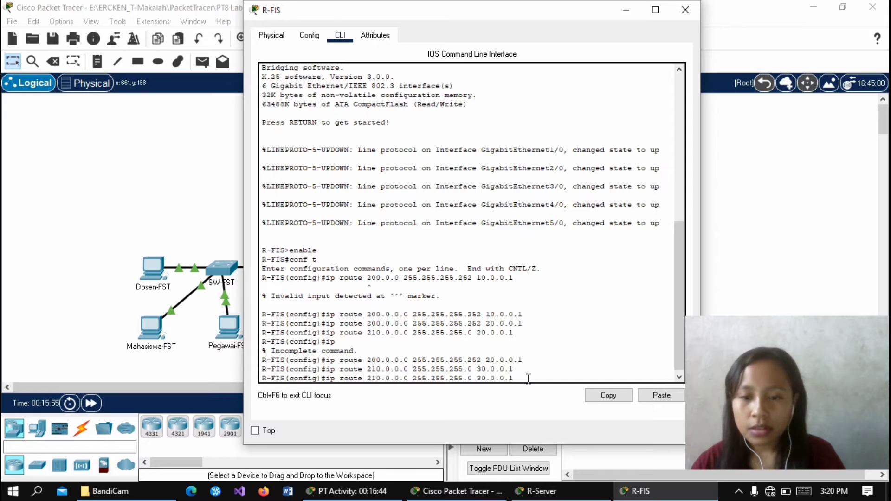
pyautogui.press('Left')
pyautogui.press('Left')
pyautogui.press('Left')
pyautogui.press('Left')
pyautogui.press('Left')
pyautogui.press('Left')
pyautogui.press('Left')
pyautogui.press('Left')
pyautogui.press('Left')
pyautogui.press('Left')
pyautogui.press('Left')
pyautogui.press('Left')
pyautogui.press('Left')
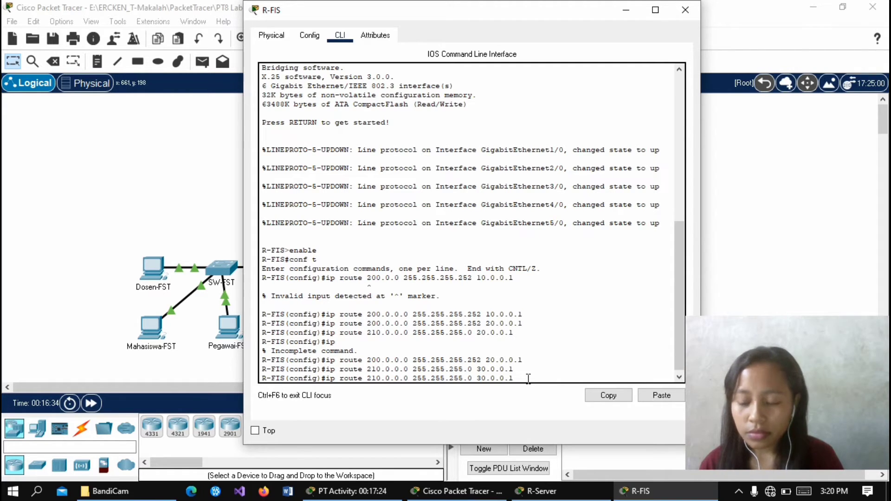
pyautogui.press('Right')
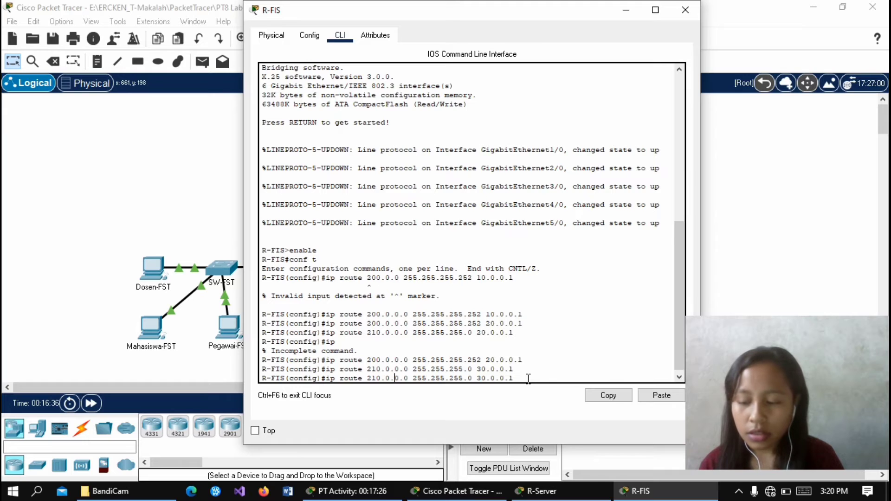
pyautogui.press('Right')
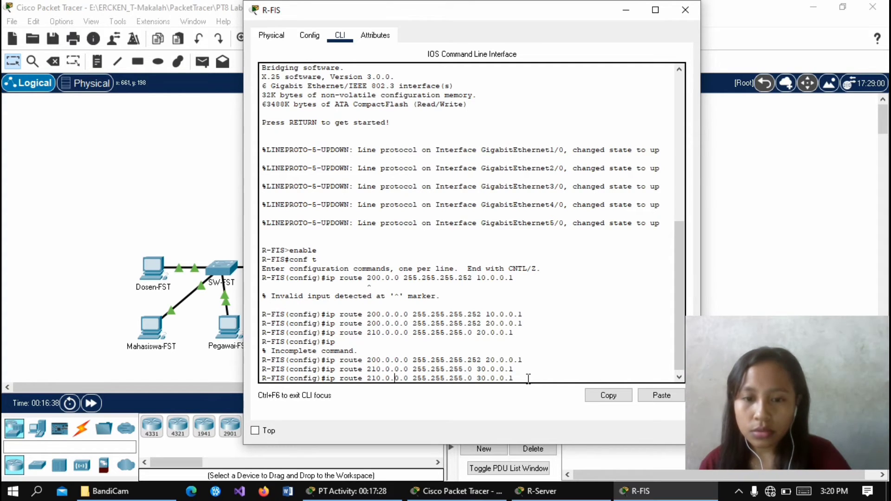
pyautogui.write('1')
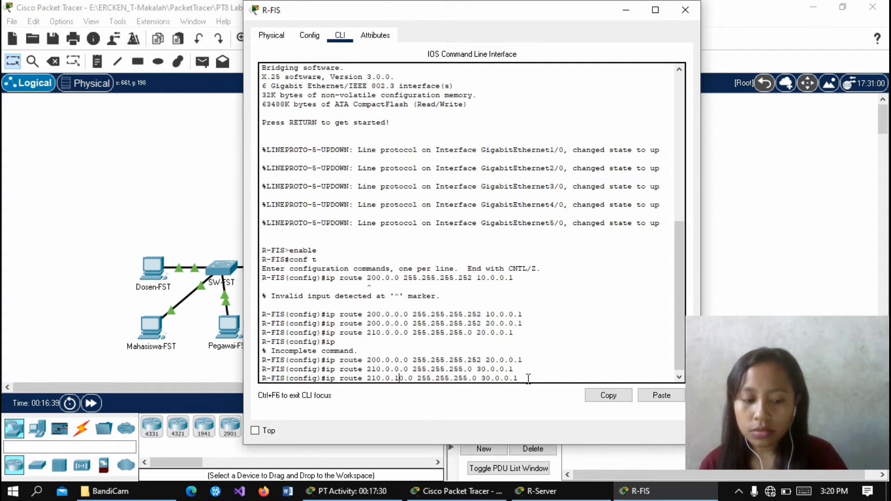
pyautogui.press('Right')
pyautogui.press('Right')
pyautogui.press('Right')
pyautogui.press('Right')
pyautogui.press('Right')
pyautogui.press('Right')
pyautogui.press('Right')
pyautogui.press('Right')
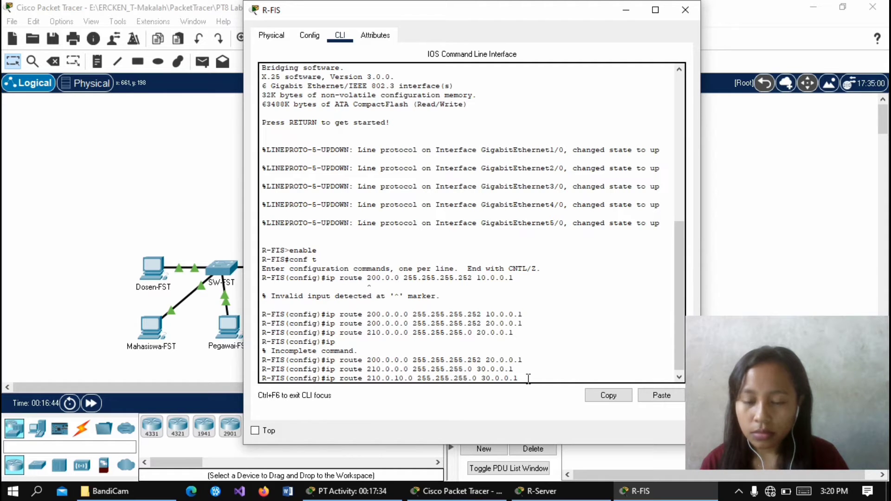
pyautogui.press('Return')
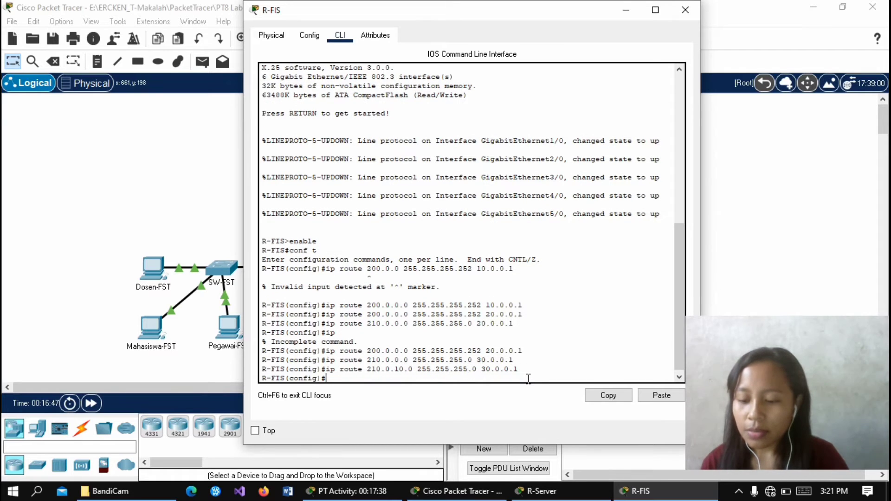
# - Reuse the previous route command to add a static route for 210.0.20.0, mask 255.255.255.0, via 30.0.0.1
pyautogui.press('Up')
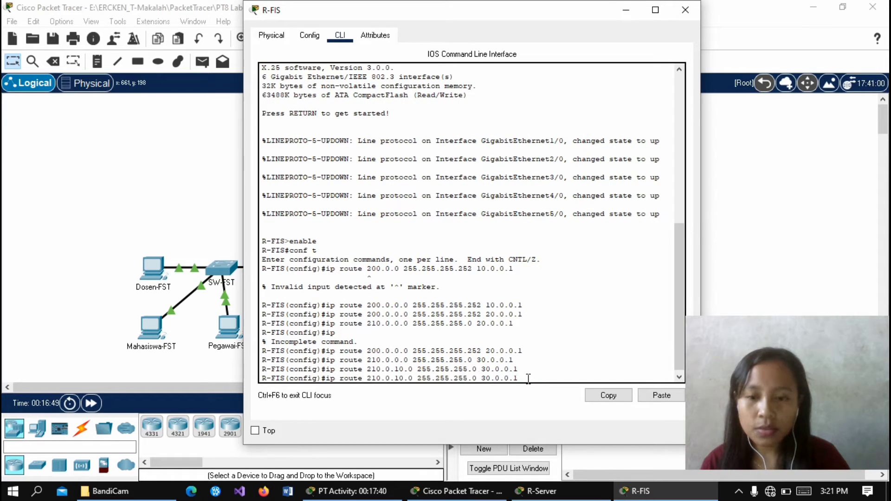
pyautogui.press('Left')
pyautogui.press('Left')
pyautogui.press('Left')
pyautogui.press('Left')
pyautogui.press('Left')
pyautogui.press('Left')
pyautogui.press('Left')
pyautogui.press('Left')
pyautogui.press('Left')
pyautogui.press('Left')
pyautogui.press('Left')
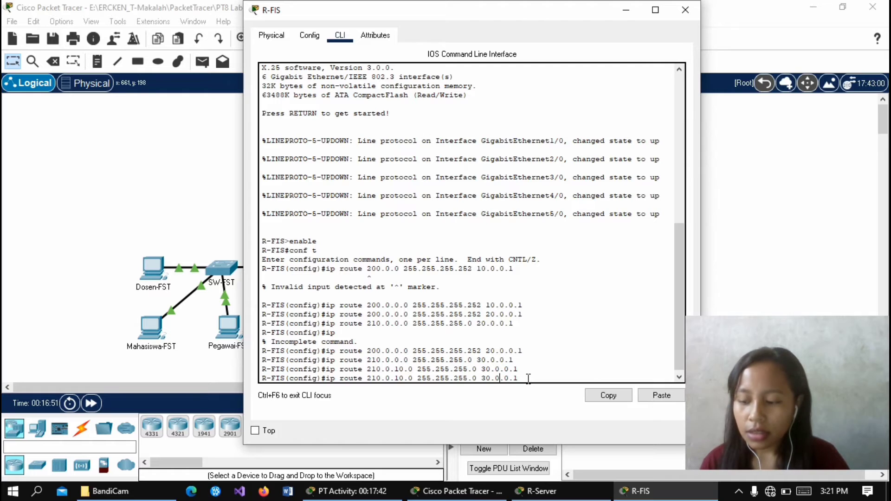
pyautogui.press('Left')
pyautogui.press('Left')
pyautogui.press('Left')
pyautogui.press('Left')
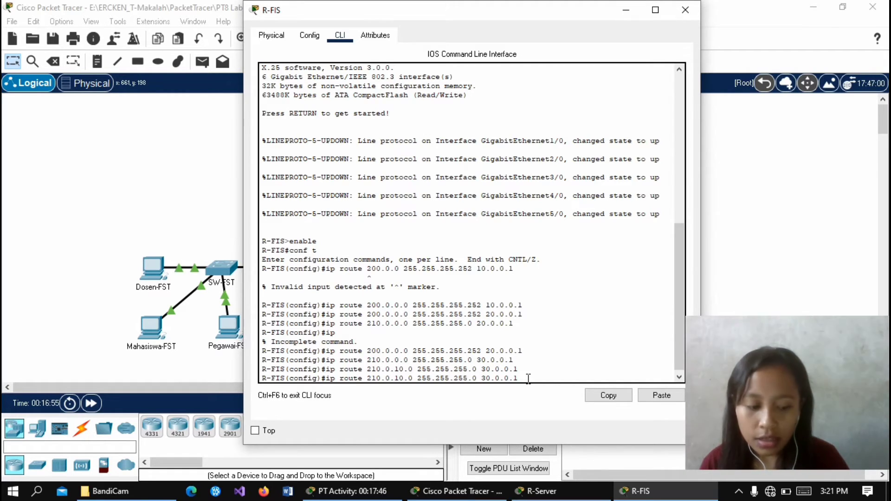
pyautogui.press('BackSpace')
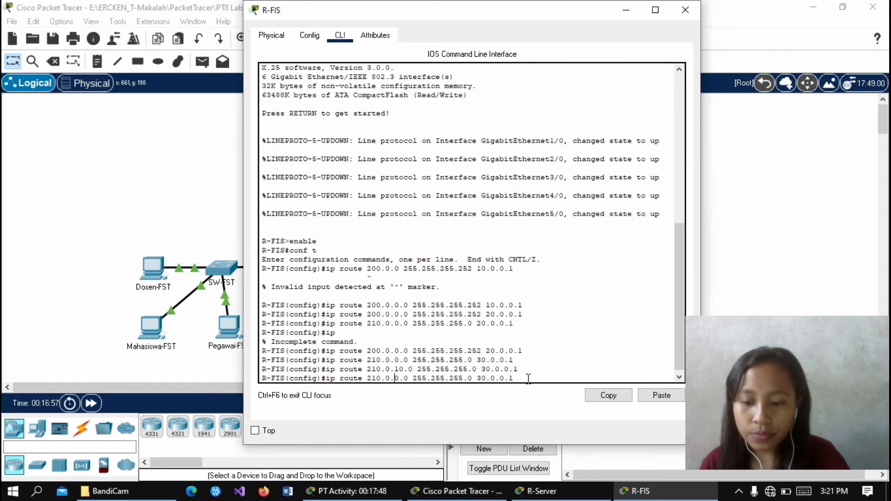
pyautogui.write('2')
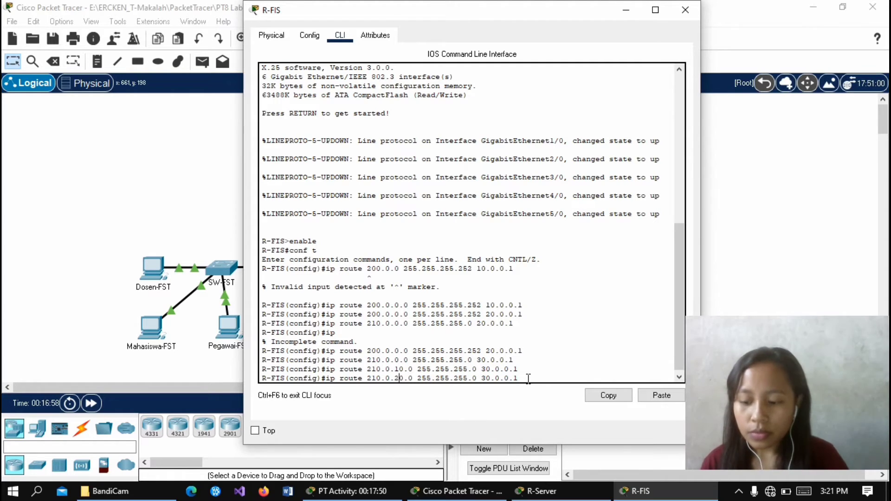
pyautogui.press('Right')
pyautogui.press('Right')
pyautogui.press('Right')
pyautogui.press('Right')
pyautogui.press('Right')
pyautogui.press('Right')
pyautogui.press('Right')
pyautogui.press('Right')
pyautogui.press('Right')
pyautogui.press('Right')
pyautogui.press('Right')
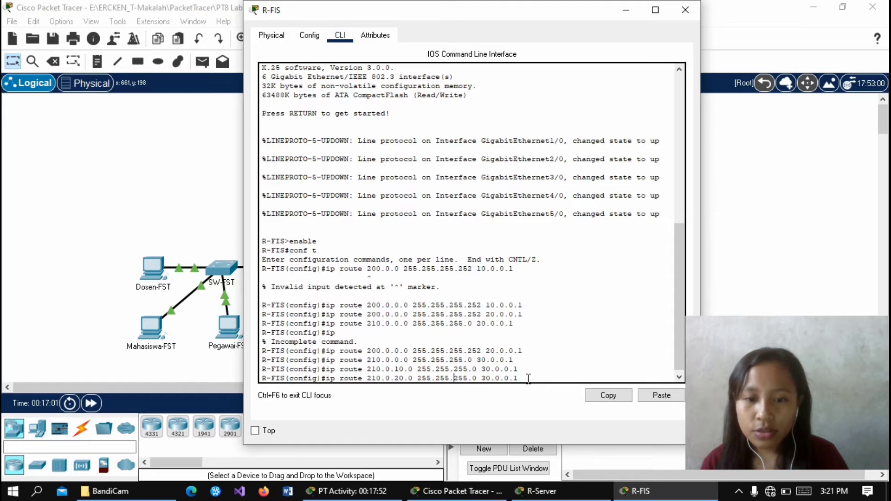
pyautogui.press('Right')
pyautogui.press('Right')
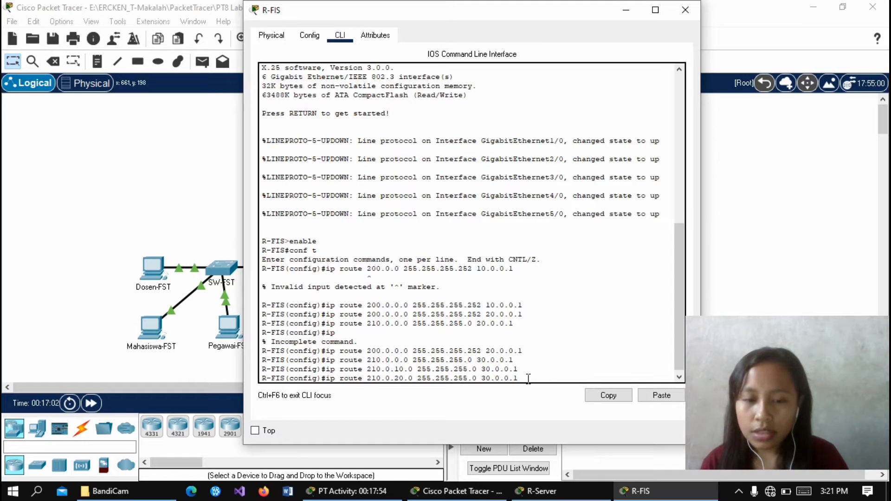
pyautogui.press('Right')
pyautogui.press('Right')
pyautogui.press('Right')
pyautogui.press('Right')
pyautogui.press('Right')
pyautogui.press('Right')
pyautogui.press('Right')
pyautogui.press('Right')
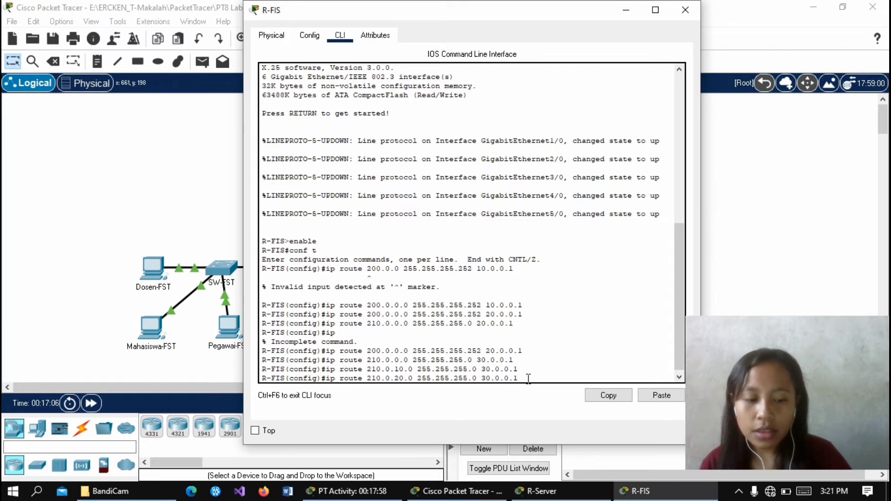
pyautogui.press('Return')
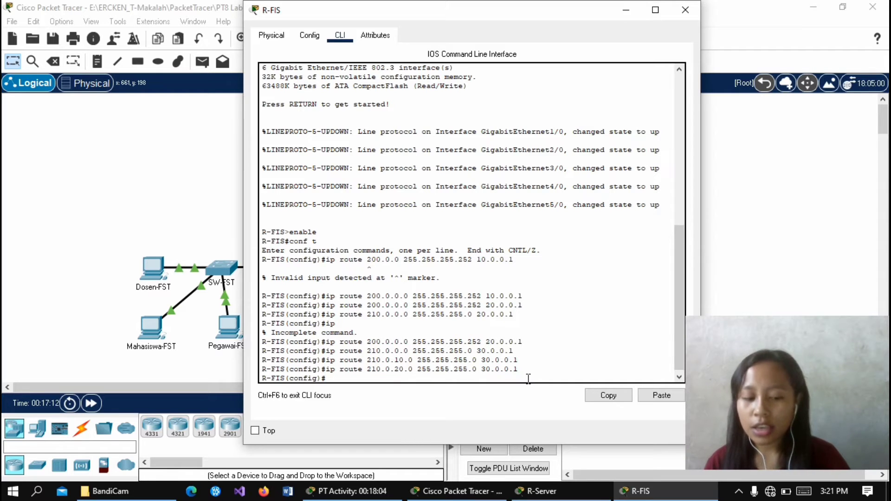
# - Reuse the previous route command to add a static route for 210.0.30.0, mask 255.255.255.0, via 30.0.0.1
pyautogui.press('Up')
pyautogui.press('Left')
pyautogui.press('Left')
pyautogui.press('Left')
pyautogui.press('Left')
pyautogui.press('Left')
pyautogui.press('Left')
pyautogui.press('Left')
pyautogui.press('Left')
pyautogui.press('Left')
pyautogui.press('Left')
pyautogui.press('Left')
pyautogui.press('Left')
pyautogui.press('Left')
pyautogui.press('Left')
pyautogui.press('Left')
pyautogui.press('Left')
pyautogui.press('Left')
pyautogui.press('Left')
pyautogui.press('Left')
pyautogui.press('Left')
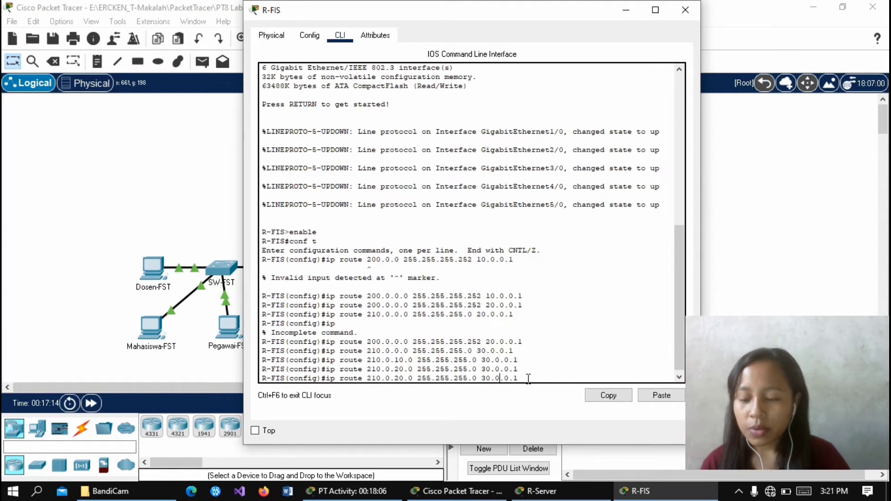
pyautogui.press('Left')
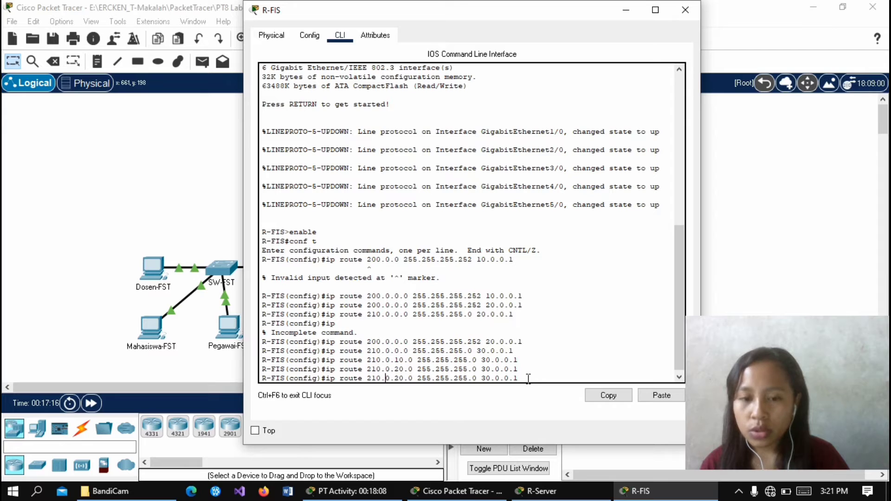
pyautogui.press('Right')
pyautogui.press('Right')
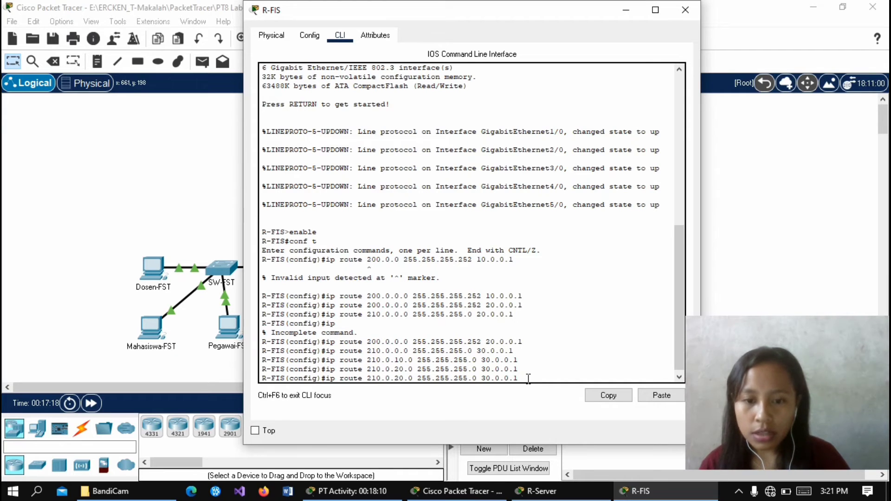
pyautogui.press('Delete')
pyautogui.write('3')
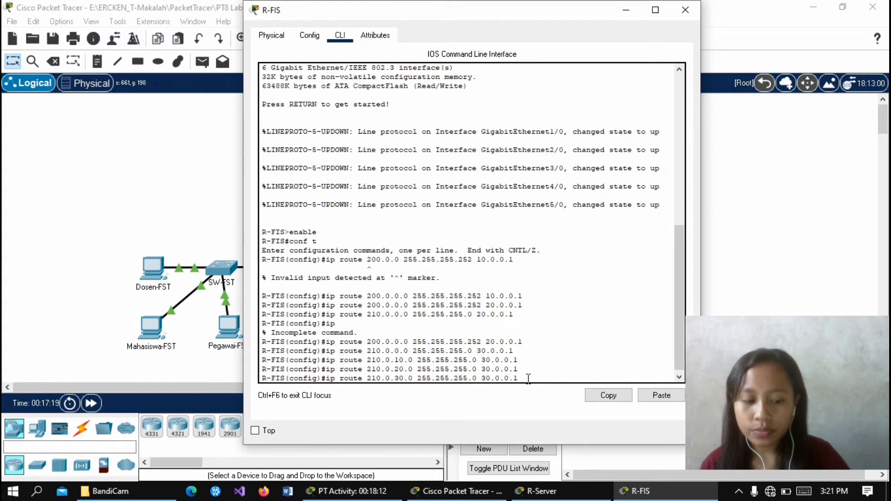
pyautogui.press('Right')
pyautogui.press('Right')
pyautogui.press('Right')
pyautogui.press('Right')
pyautogui.press('Right')
pyautogui.press('Right')
pyautogui.press('Right')
pyautogui.press('Right')
pyautogui.press('Right')
pyautogui.press('Right')
pyautogui.press('Right')
pyautogui.press('Right')
pyautogui.press('Right')
pyautogui.press('Right')
pyautogui.press('Right')
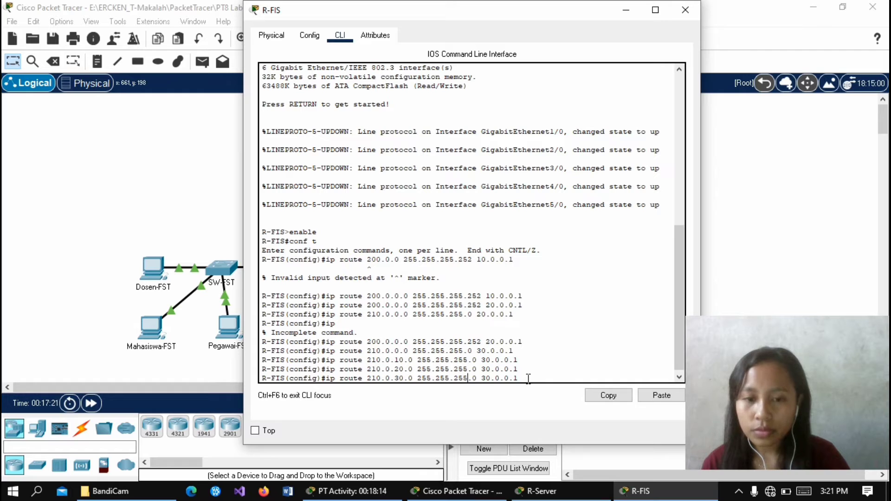
pyautogui.press('Right')
pyautogui.press('Right')
pyautogui.press('Right')
pyautogui.press('Right')
pyautogui.press('Right')
pyautogui.press('Right')
pyautogui.press('Right')
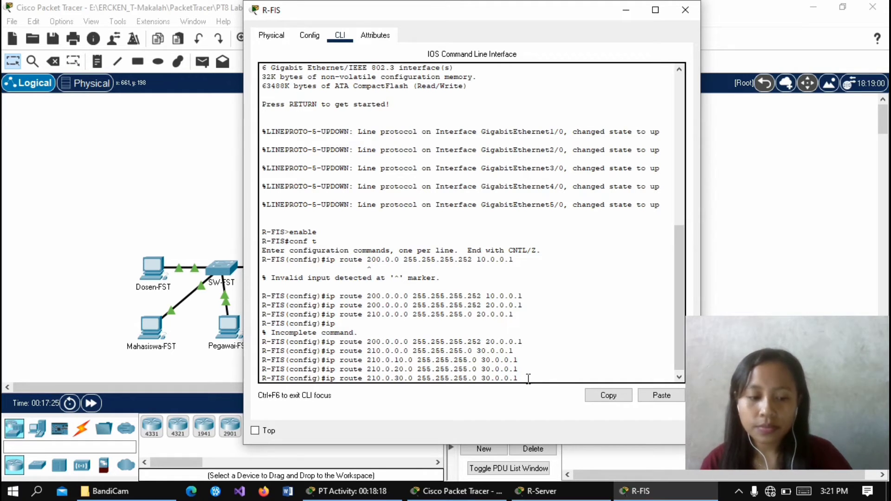
pyautogui.press('Return')
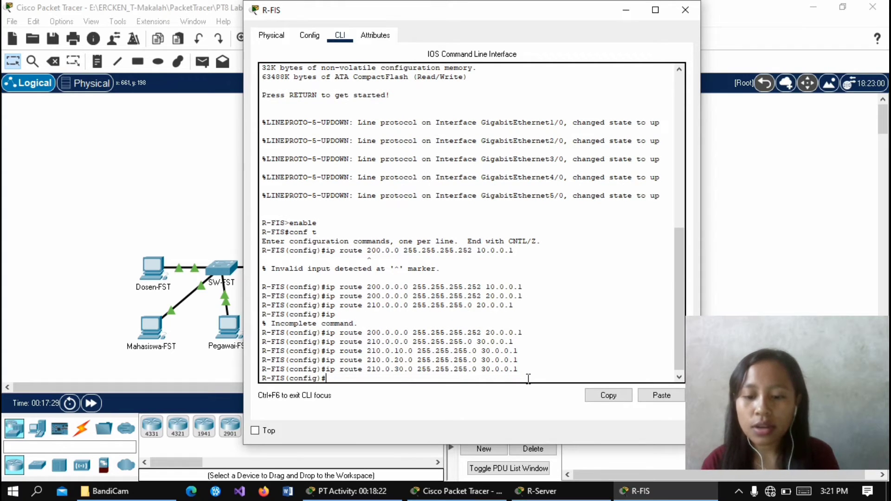
# - Exit configuration mode on R-FIS and list its routing table with show ip route
pyautogui.write('exit')
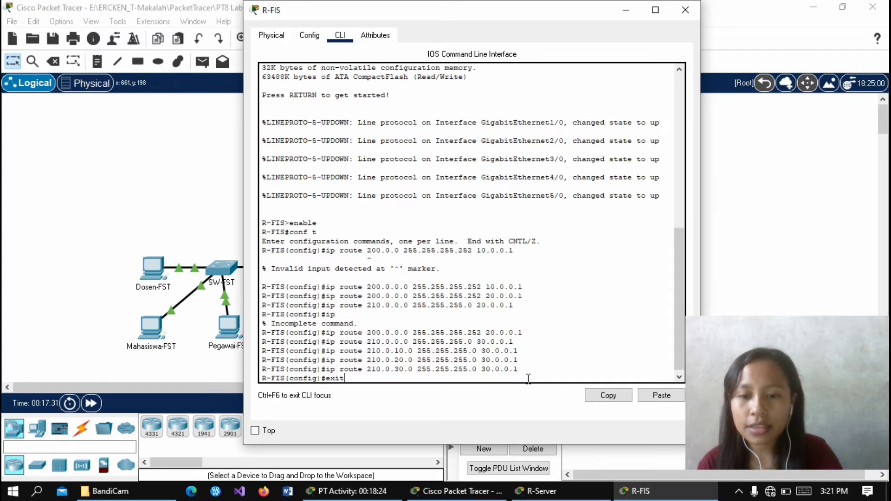
pyautogui.press('Return')
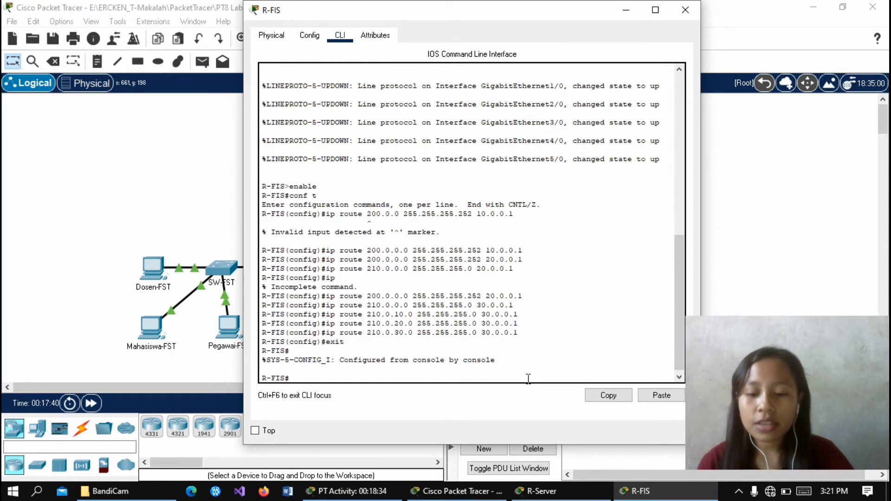
pyautogui.write('show')
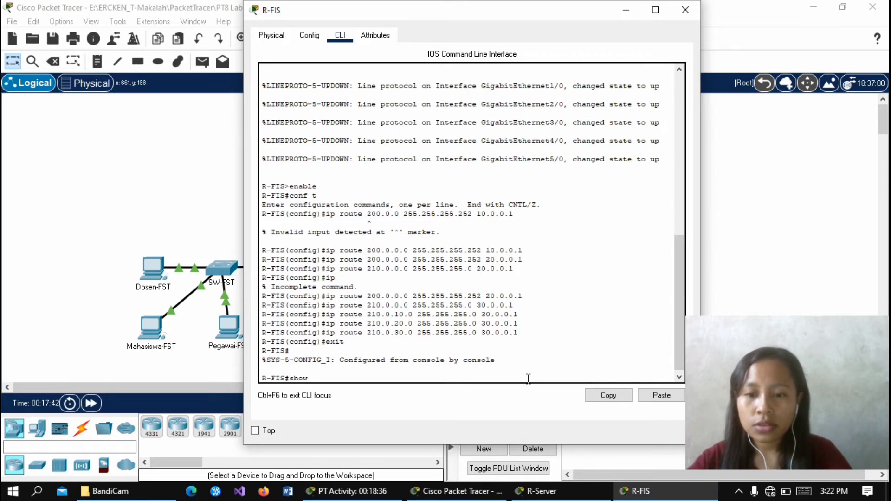
pyautogui.write(' ip')
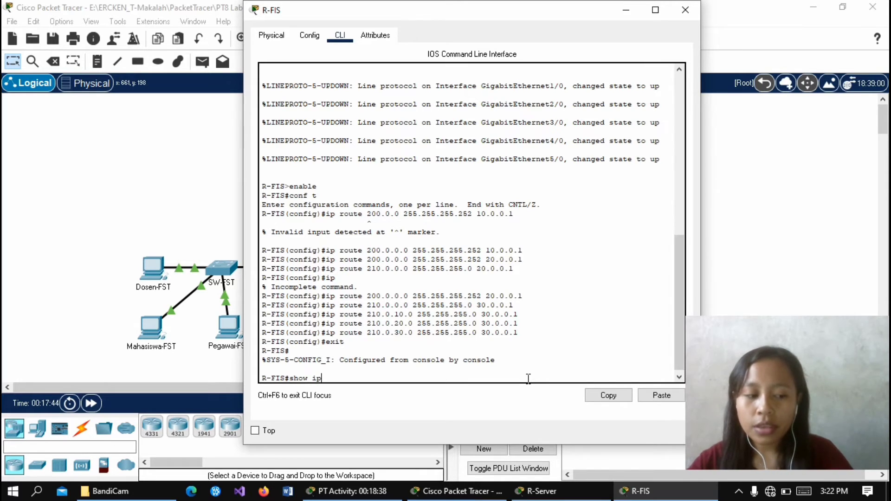
pyautogui.write(' route')
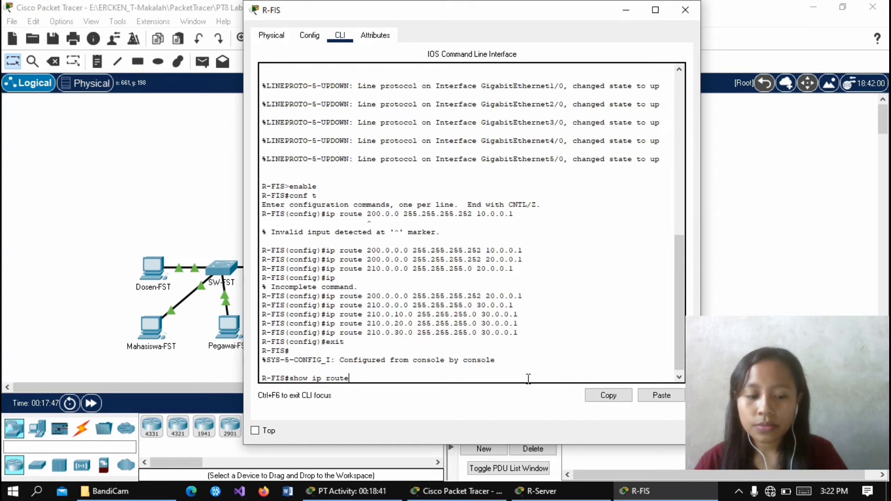
pyautogui.press('Return')
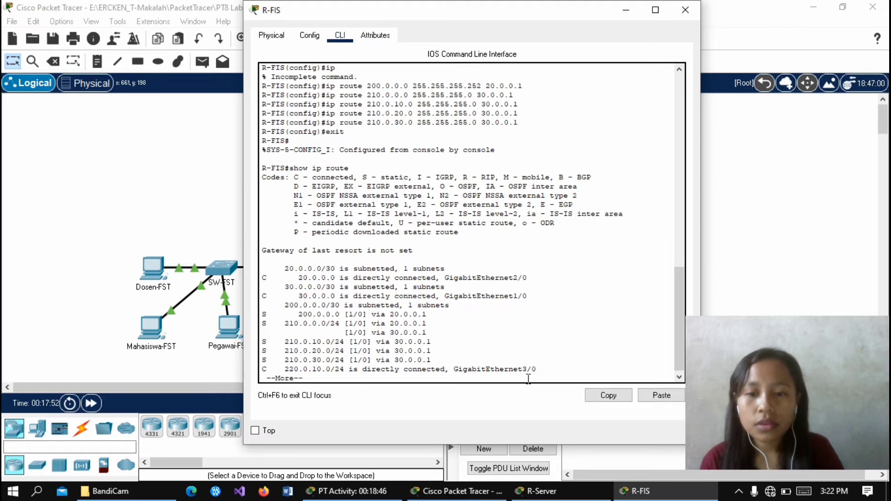
pyautogui.press('Return')
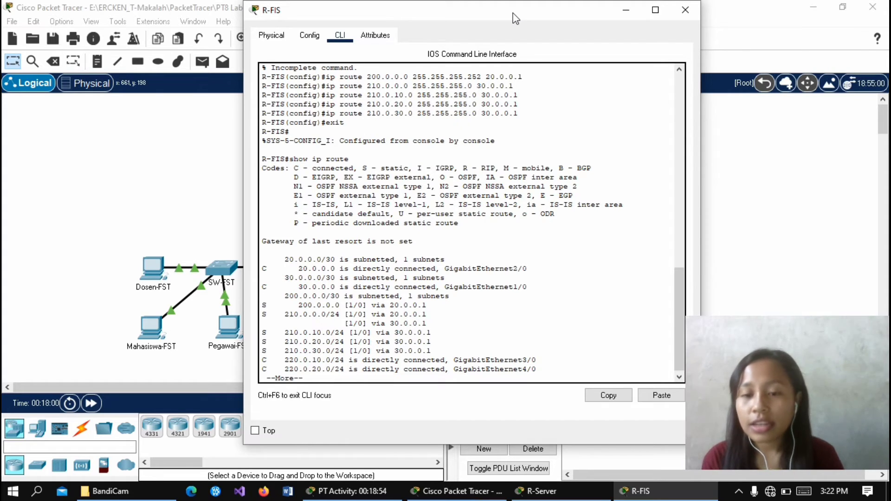
# - Minimize the R-FIS window and open the command line of the R-FST router
pyautogui.click(633, 10)
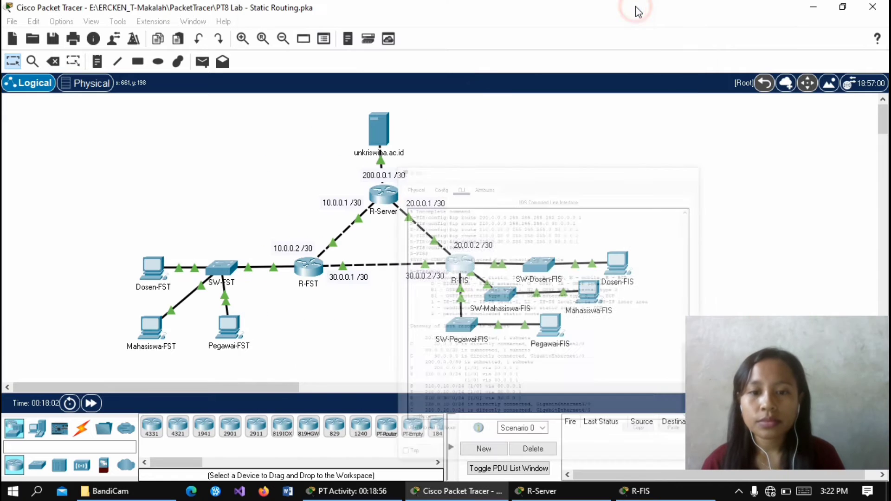
pyautogui.click(315, 276)
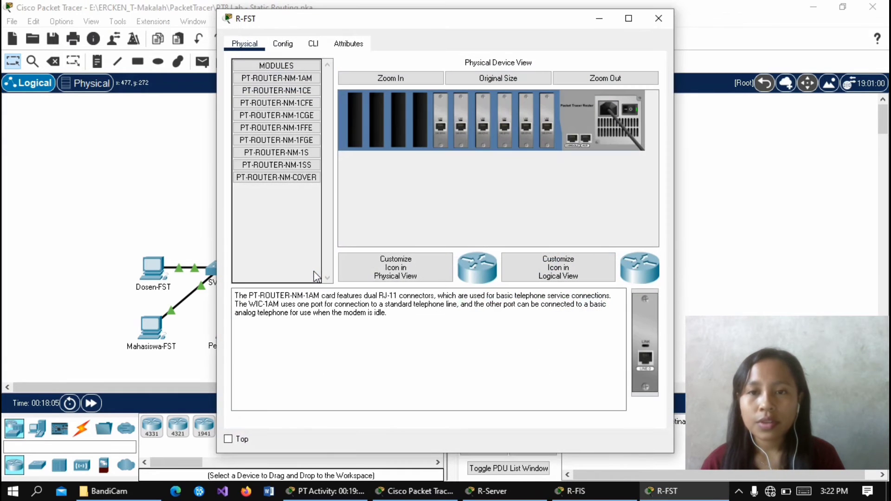
pyautogui.click(319, 50)
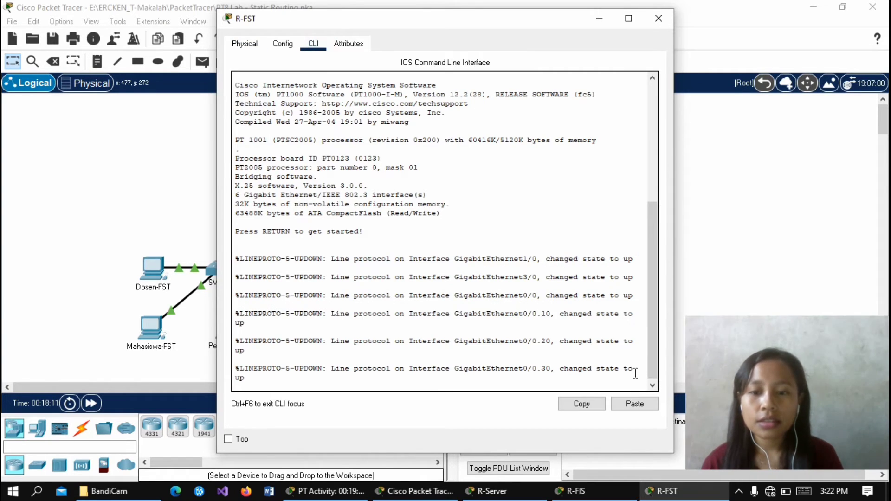
pyautogui.click(652, 362)
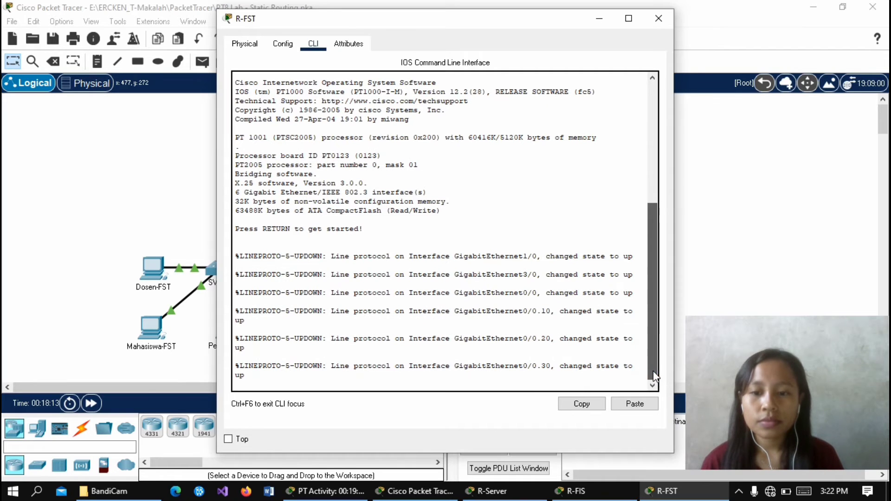
# - Enter privileged mode and global configuration mode on R-FST with enable and conf t
pyautogui.press('Return')
pyautogui.write('enable')
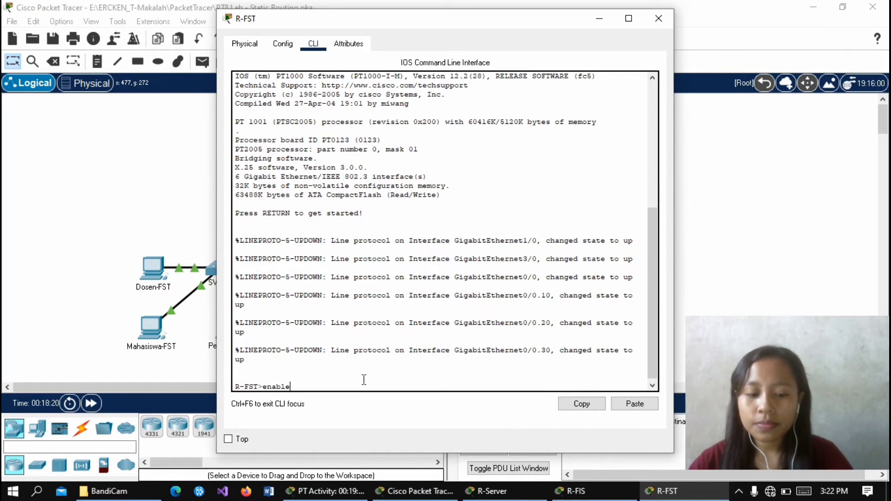
pyautogui.press('Return')
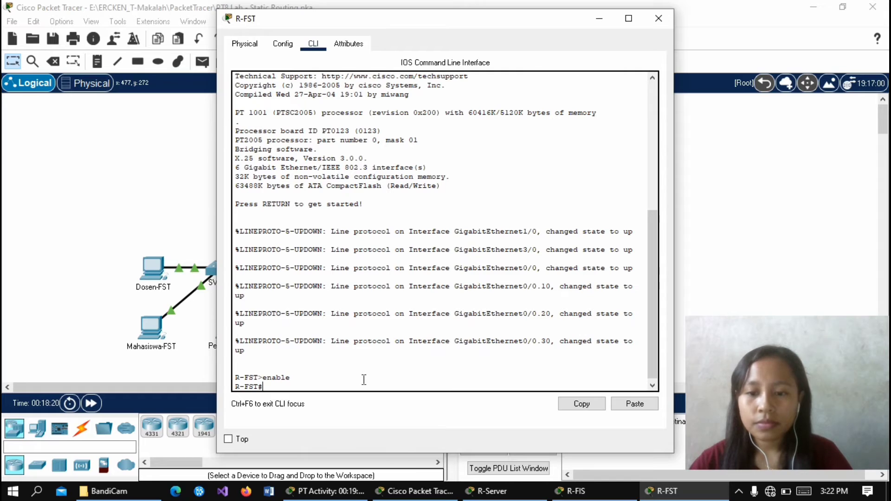
pyautogui.write('c')
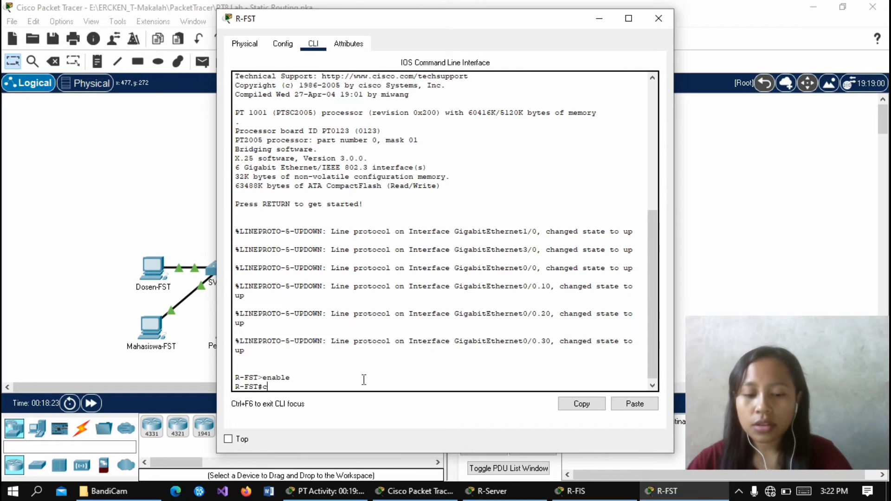
pyautogui.write('onf t')
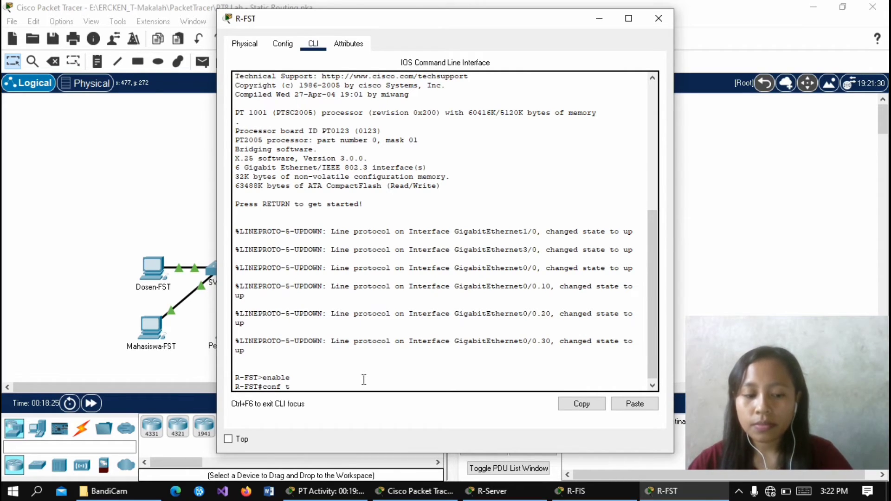
pyautogui.press('Return')
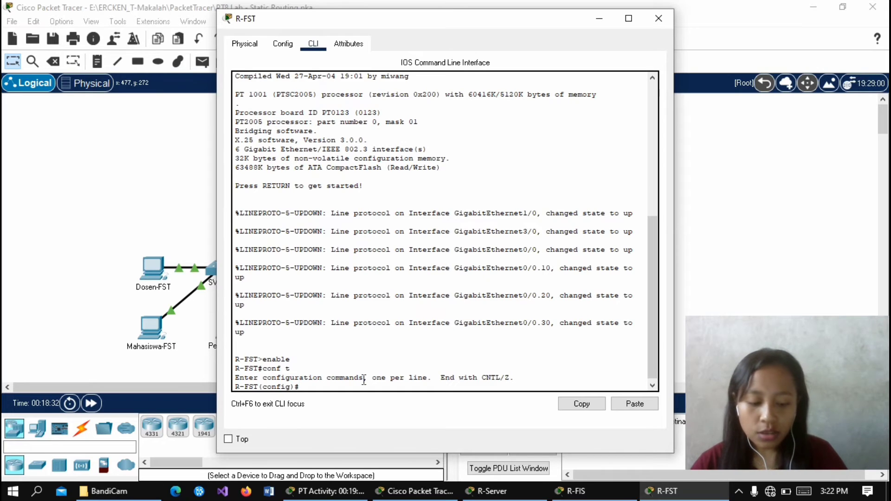
# - Try to add the route by submitting 200.0.0.0 255.255.255.252 10.0.0.1 without the ip route keywords
pyautogui.write('200.')
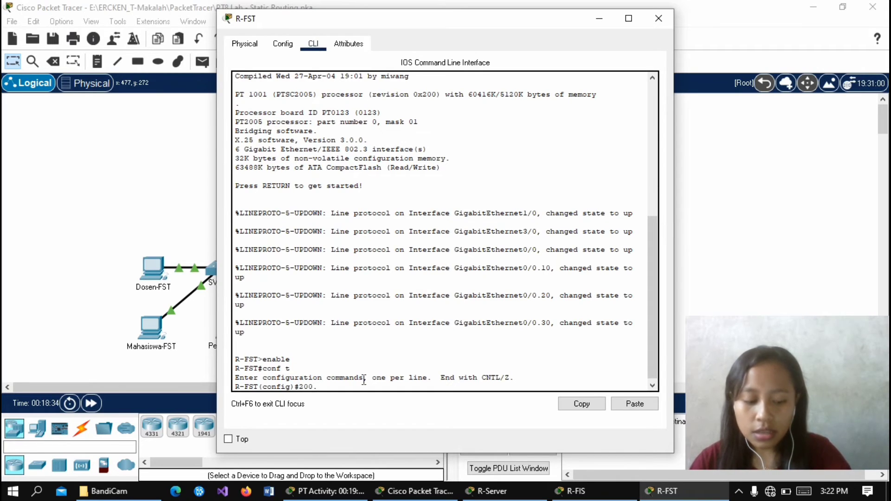
pyautogui.write('0.0.0')
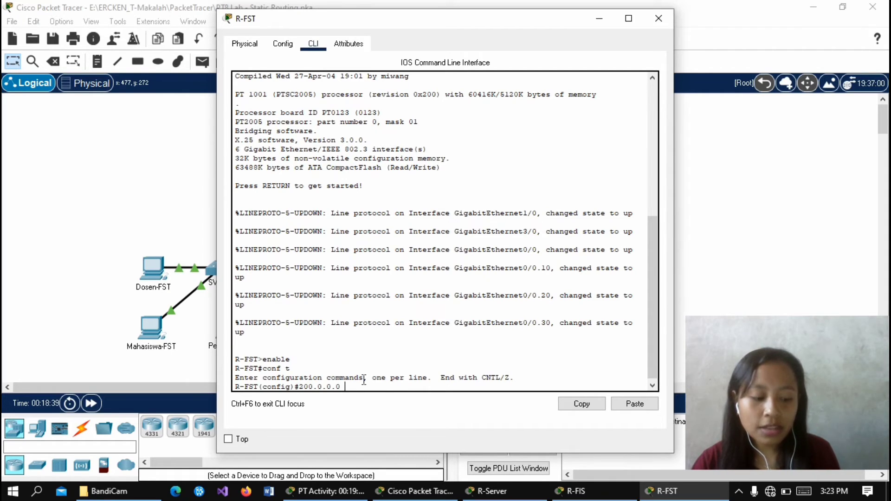
pyautogui.write(' 255.2')
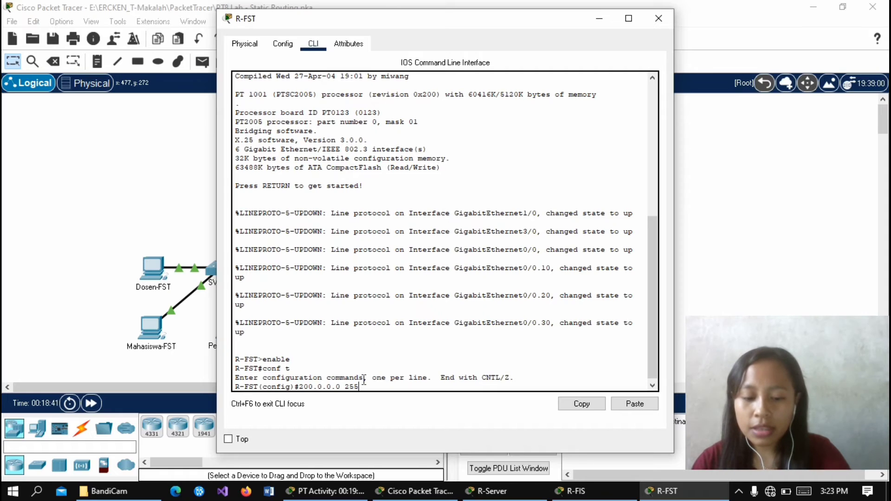
pyautogui.press('BackSpace')
pyautogui.press('BackSpace')
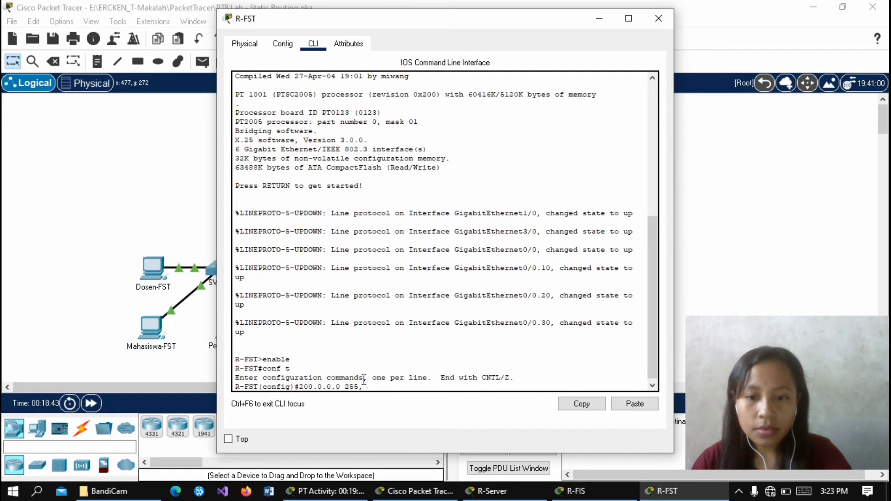
pyautogui.write('.')
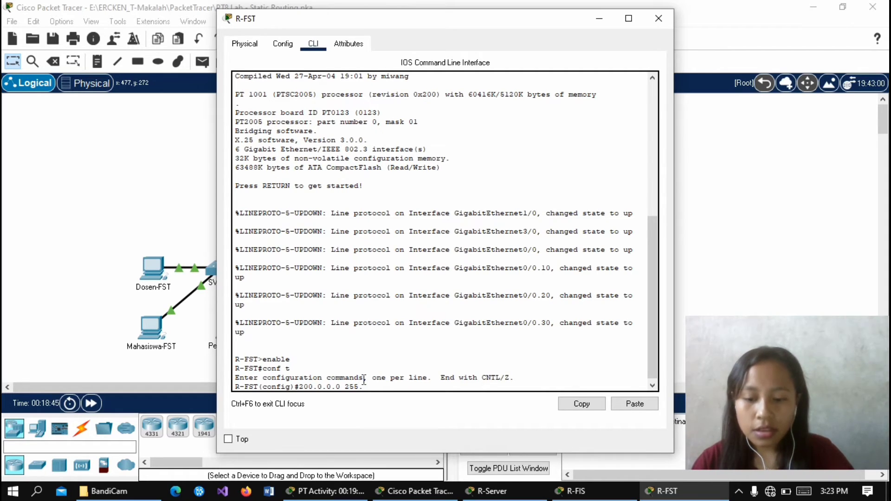
pyautogui.write('255')
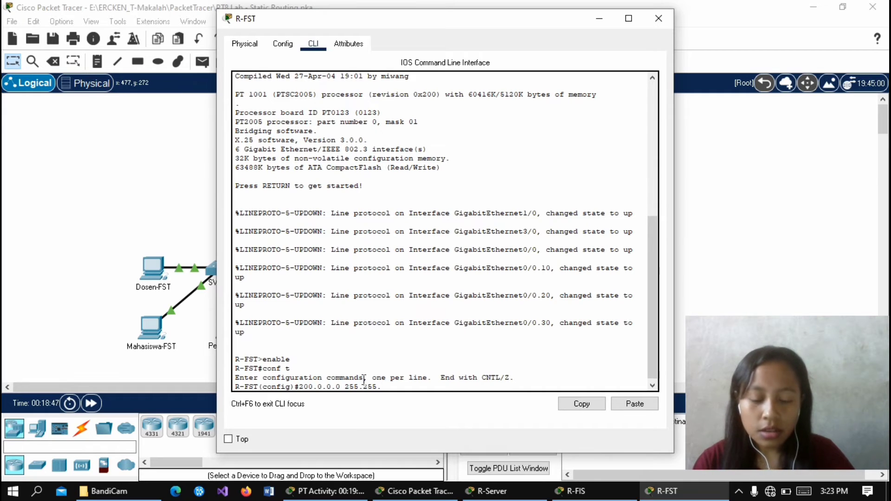
pyautogui.write('.')
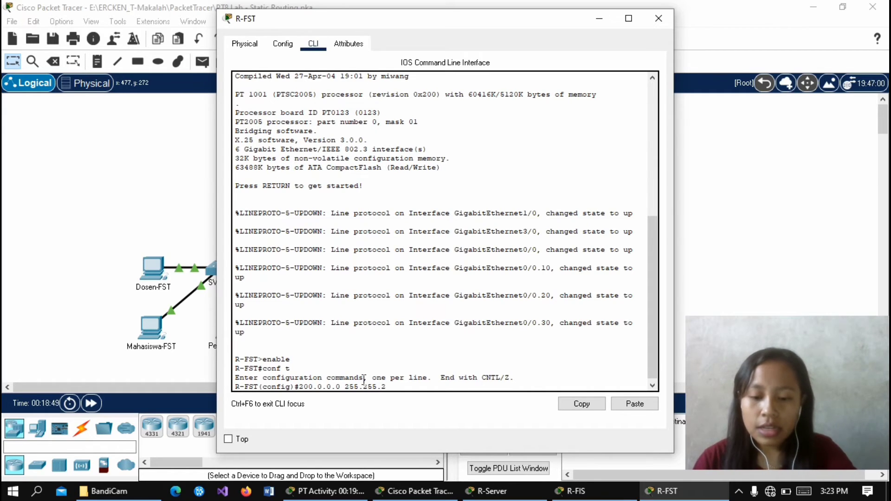
pyautogui.write('255.')
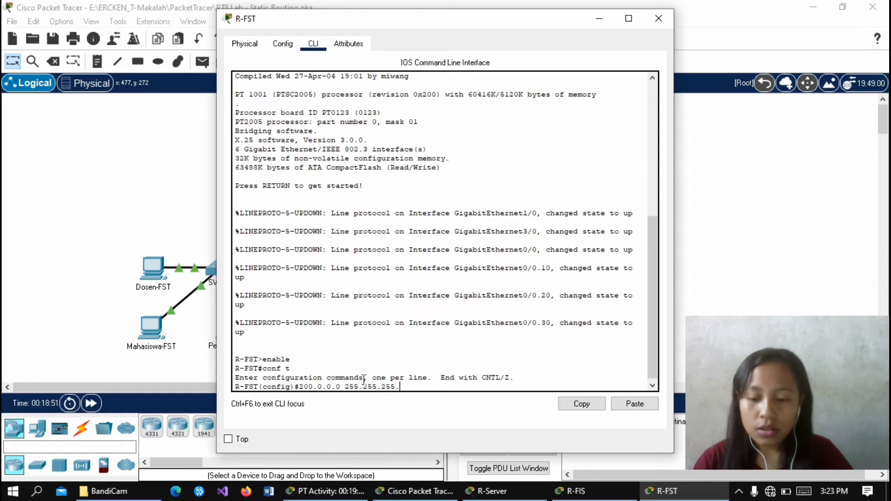
pyautogui.write('2')
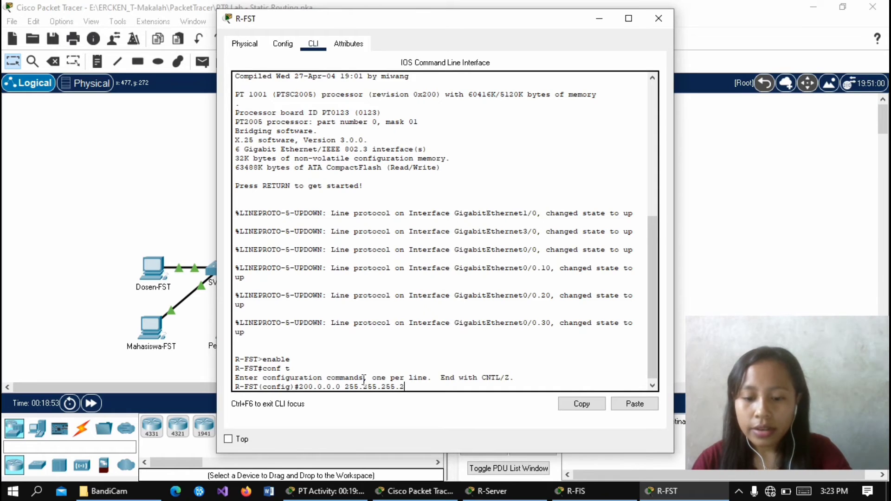
pyautogui.write('52')
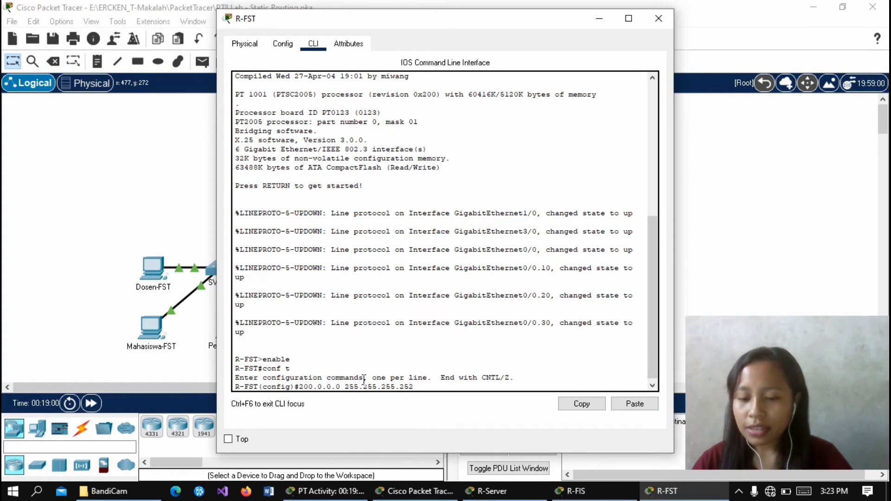
pyautogui.write('10')
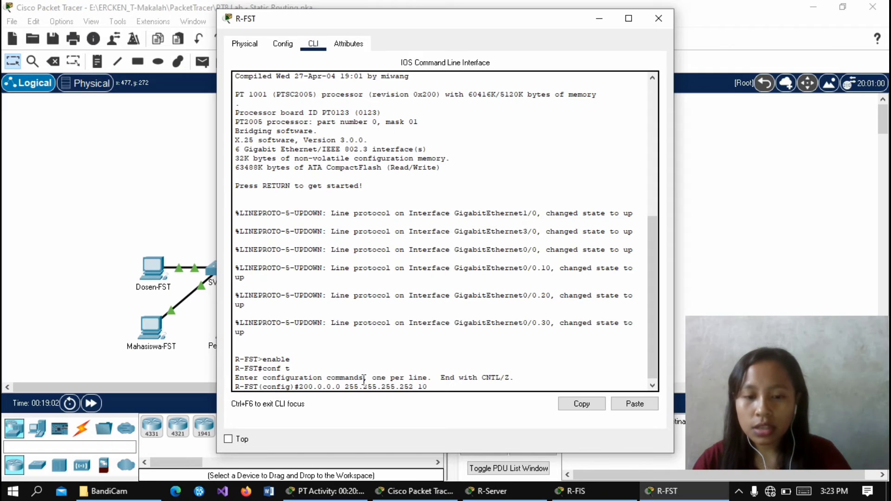
pyautogui.write('.')
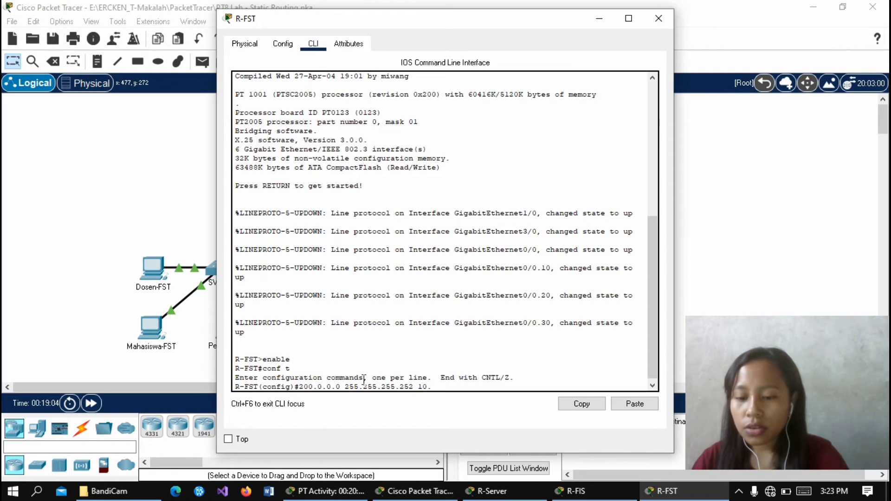
pyautogui.write('0.0')
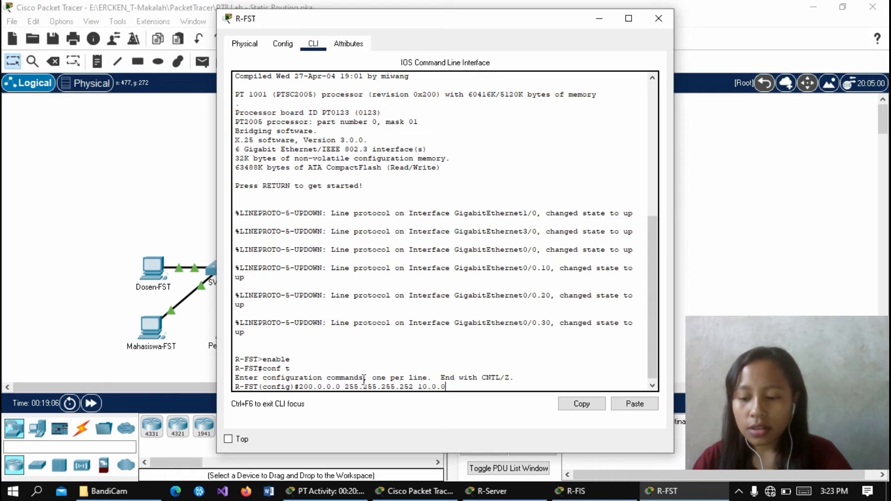
pyautogui.write('.1')
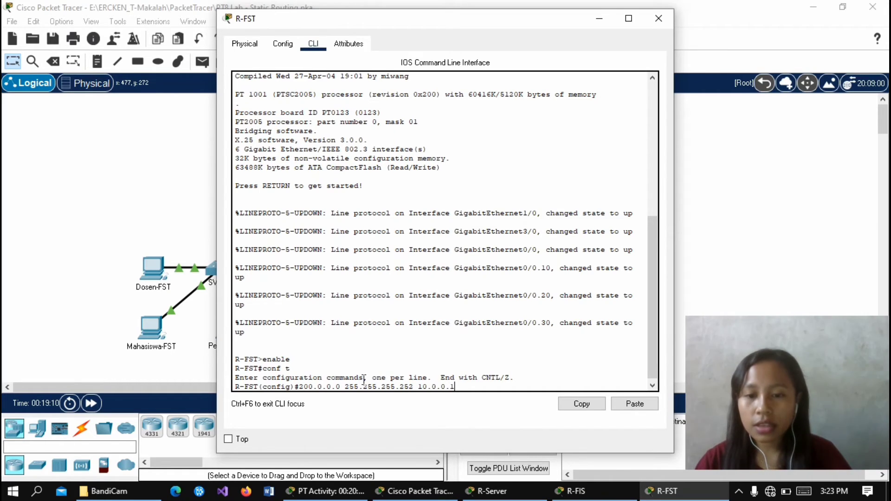
pyautogui.press('Return')
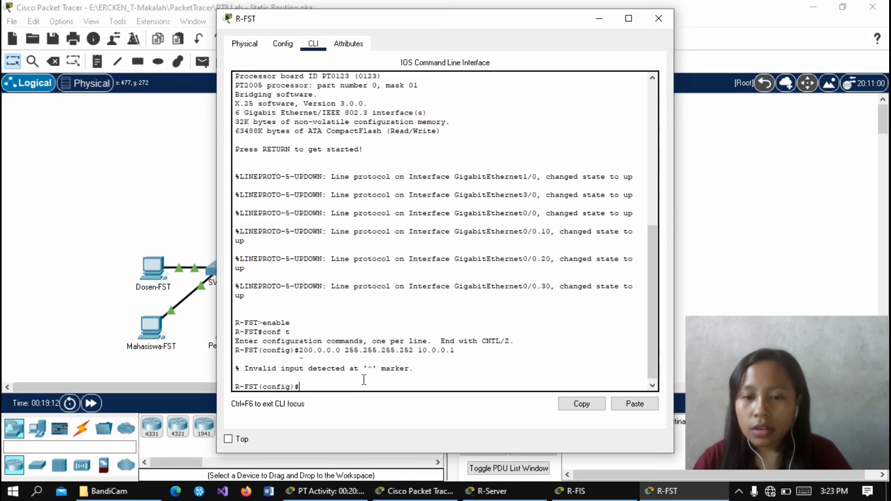
# - Recall the last entry and prefix it with ip route to add 200.0.0.0, mask 255.255.255.252, via 10.0.0.1
pyautogui.press('Up')
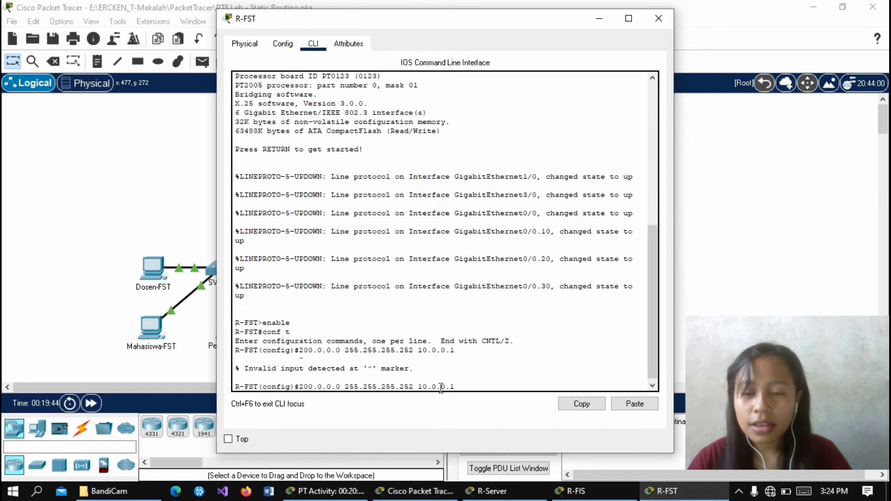
pyautogui.write('ip')
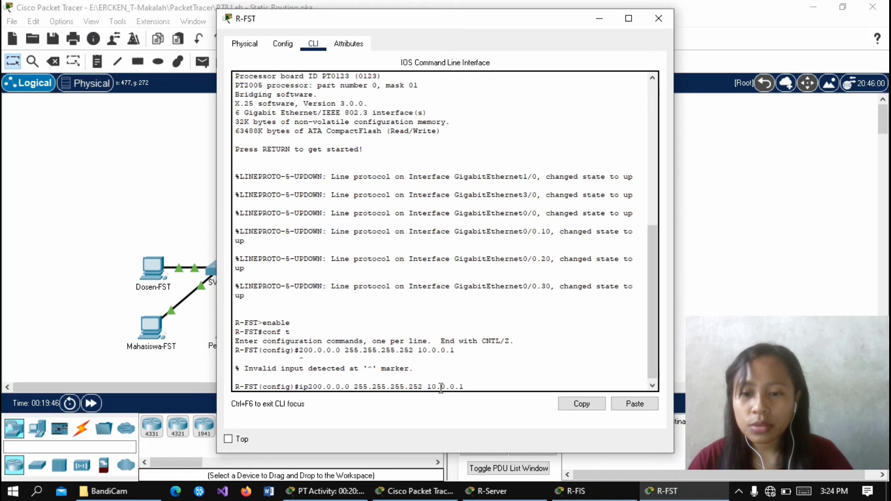
pyautogui.write(' rou')
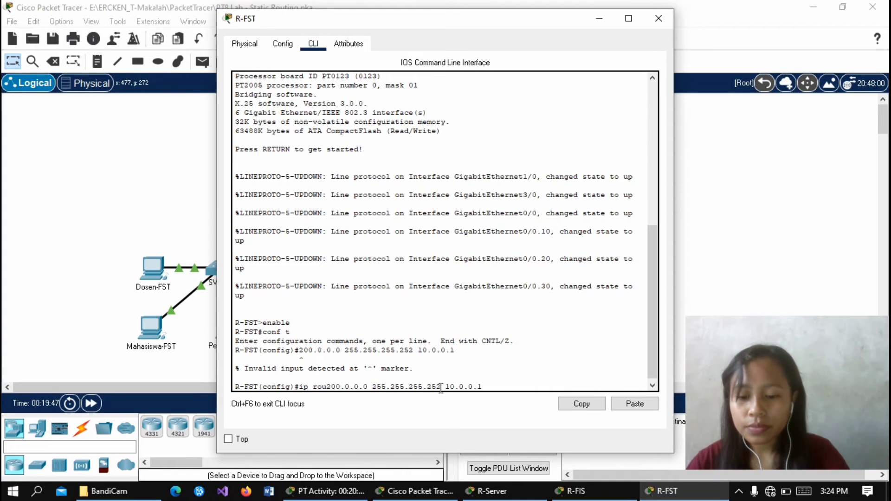
pyautogui.write('te')
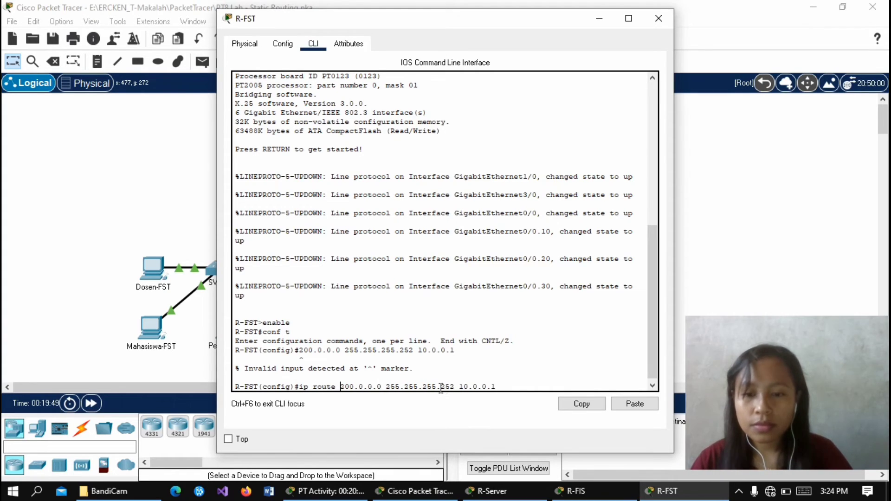
pyautogui.press('Right')
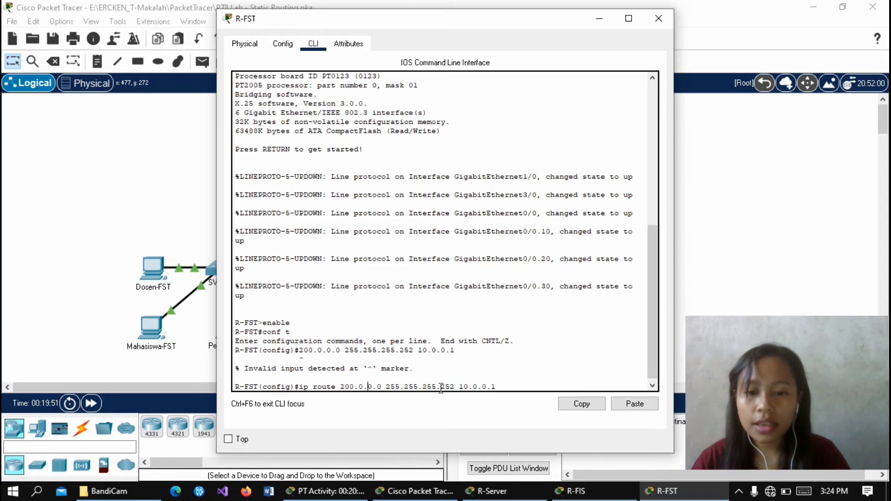
pyautogui.press('Right')
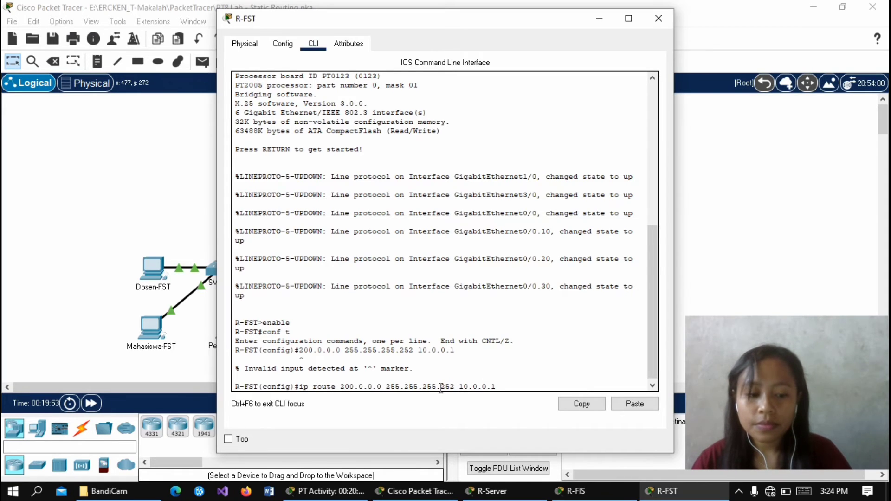
pyautogui.press('Return')
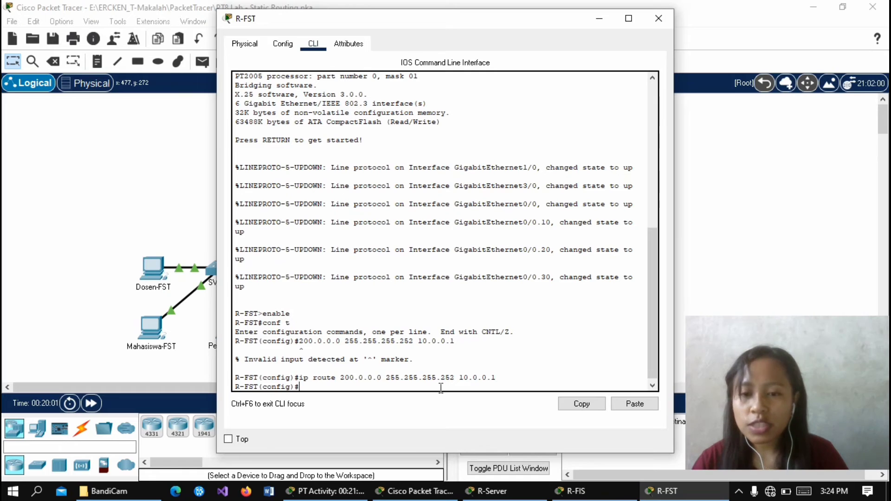
pyautogui.press('Up')
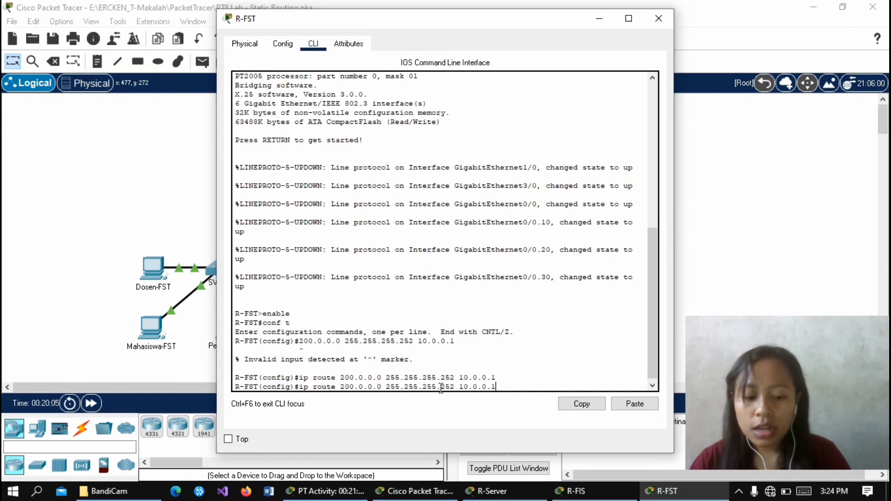
pyautogui.press('Left')
pyautogui.press('Left')
pyautogui.press('Left')
pyautogui.press('Left')
pyautogui.press('Left')
pyautogui.press('Left')
pyautogui.press('Left')
pyautogui.press('Left')
pyautogui.press('Left')
pyautogui.press('Left')
pyautogui.press('Left')
pyautogui.press('Left')
pyautogui.press('Left')
pyautogui.press('Left')
pyautogui.press('Left')
pyautogui.press('Left')
pyautogui.press('Left')
pyautogui.press('Left')
pyautogui.press('Left')
pyautogui.press('Left')
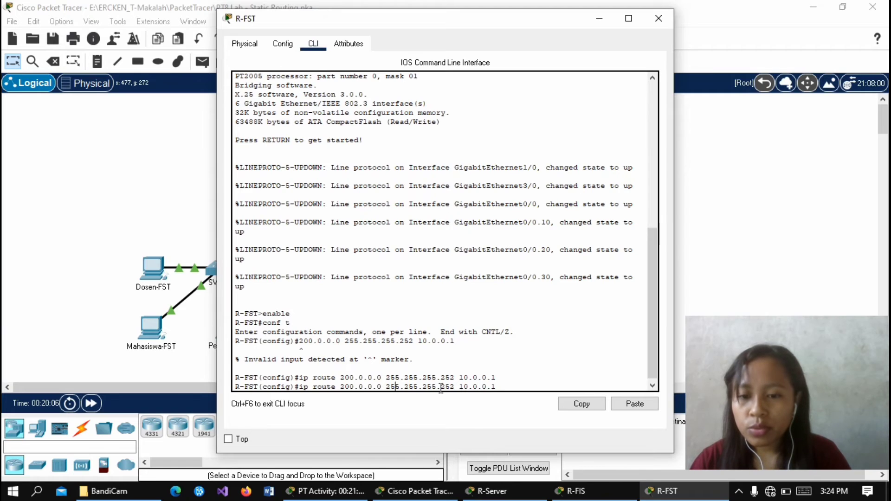
pyautogui.press('Left')
pyautogui.press('Left')
pyautogui.press('Left')
pyautogui.press('Left')
pyautogui.press('Left')
pyautogui.press('Left')
pyautogui.press('Left')
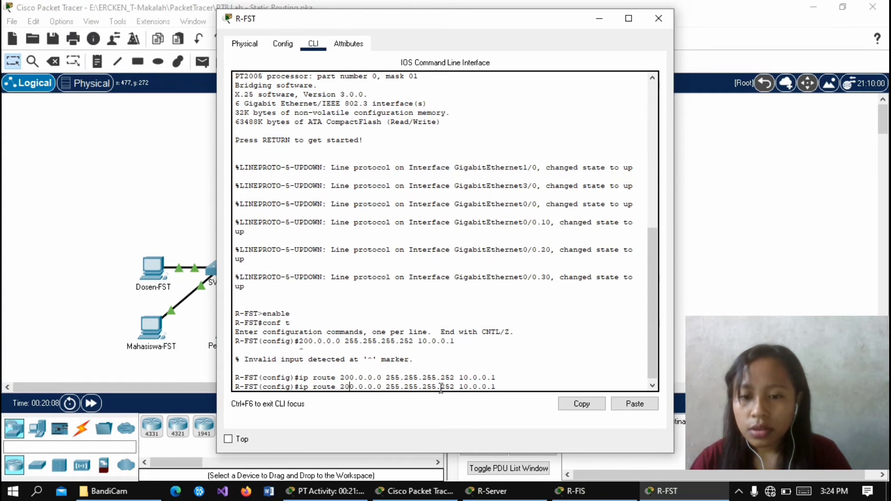
pyautogui.press('BackSpace')
pyautogui.write('2')
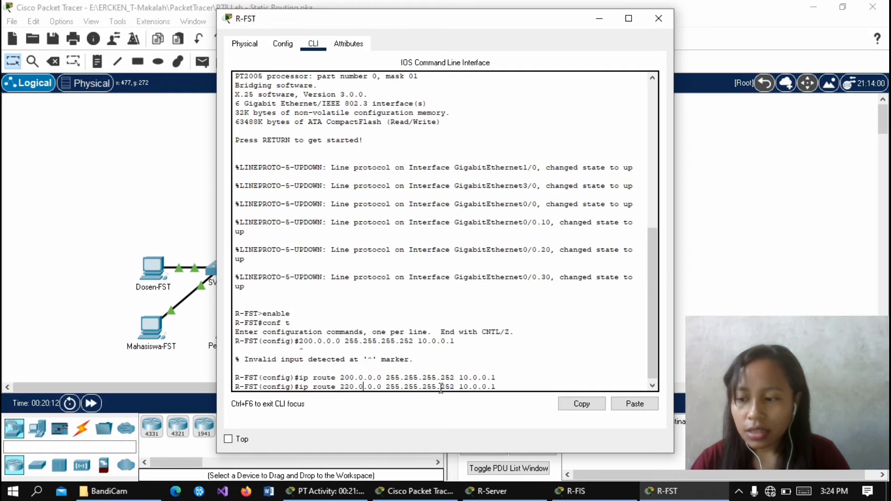
pyautogui.press('Right')
pyautogui.press('Down')
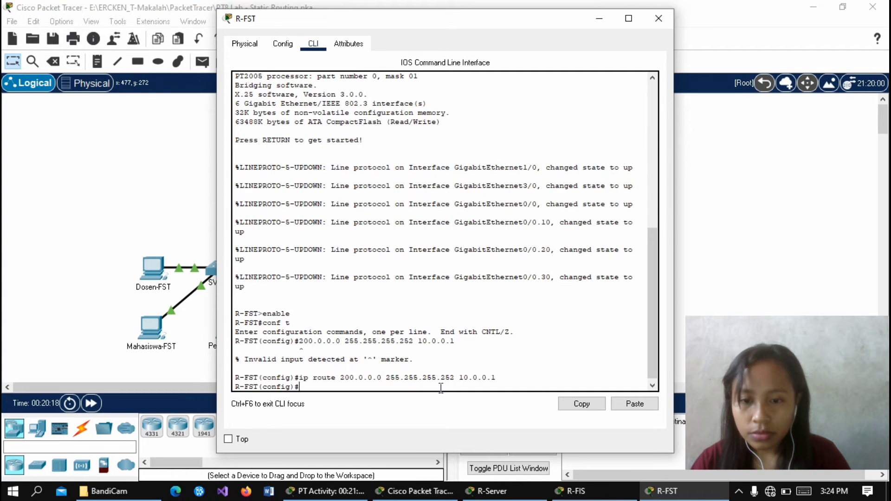
# - Recall the last ip route entry on R-FST and change its destination network to 220.0.10.0
pyautogui.press('Up')
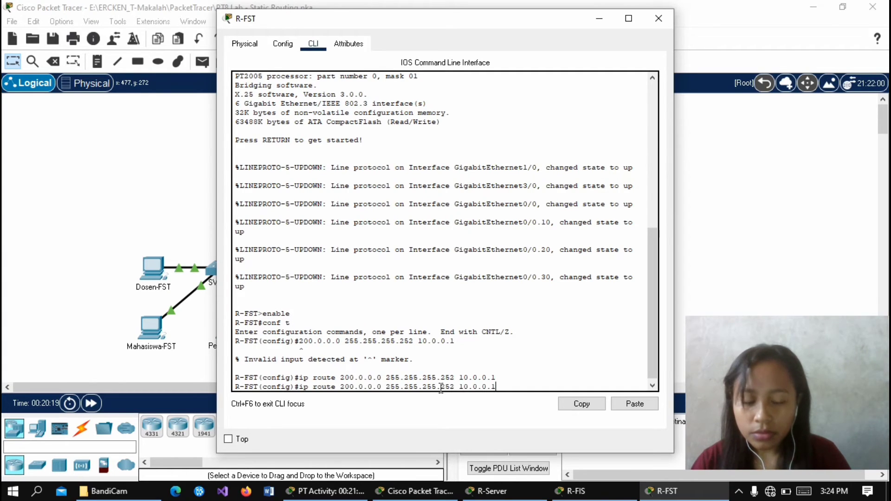
pyautogui.press('Left')
pyautogui.press('Left')
pyautogui.press('Left')
pyautogui.press('Left')
pyautogui.press('Left')
pyautogui.press('Left')
pyautogui.press('Left')
pyautogui.press('Left')
pyautogui.press('Left')
pyautogui.press('Left')
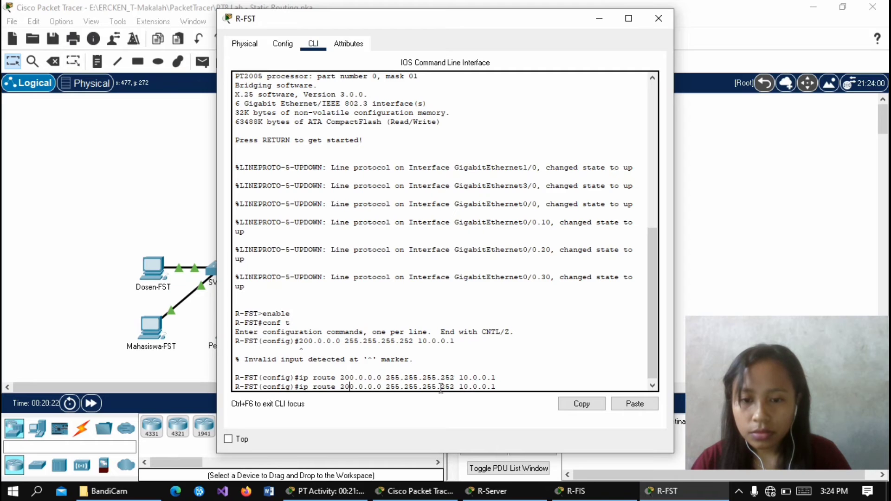
pyautogui.press('BackSpace')
pyautogui.write('1')
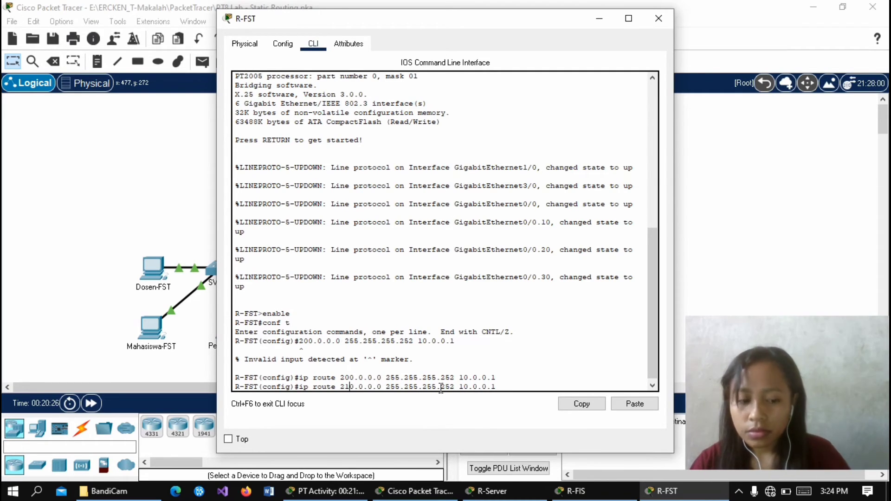
pyautogui.press('BackSpace')
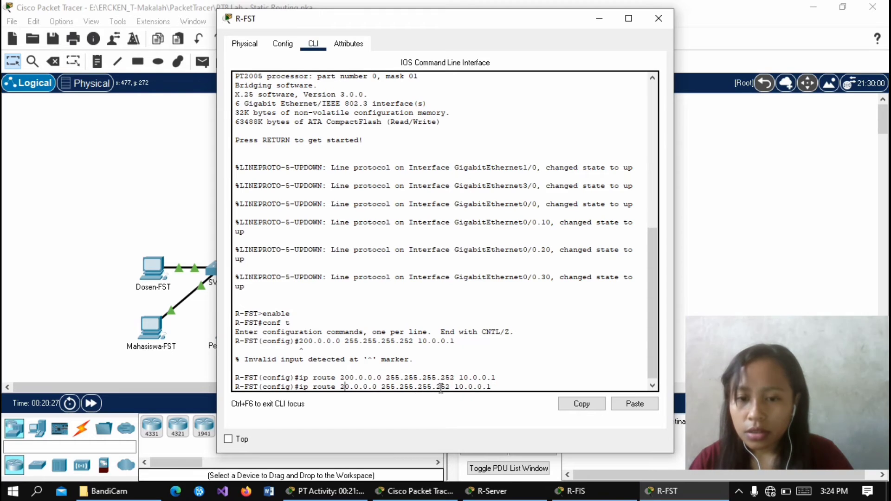
pyautogui.write('2')
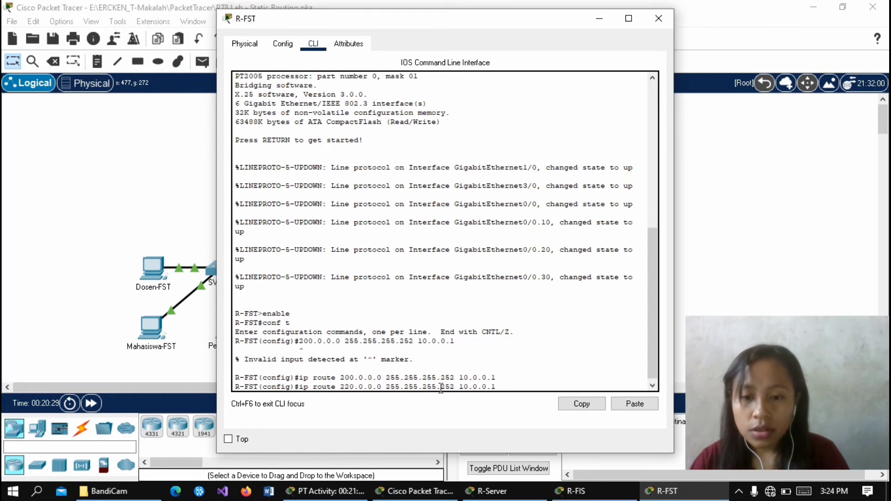
pyautogui.press('Right')
pyautogui.press('Right')
pyautogui.press('Right')
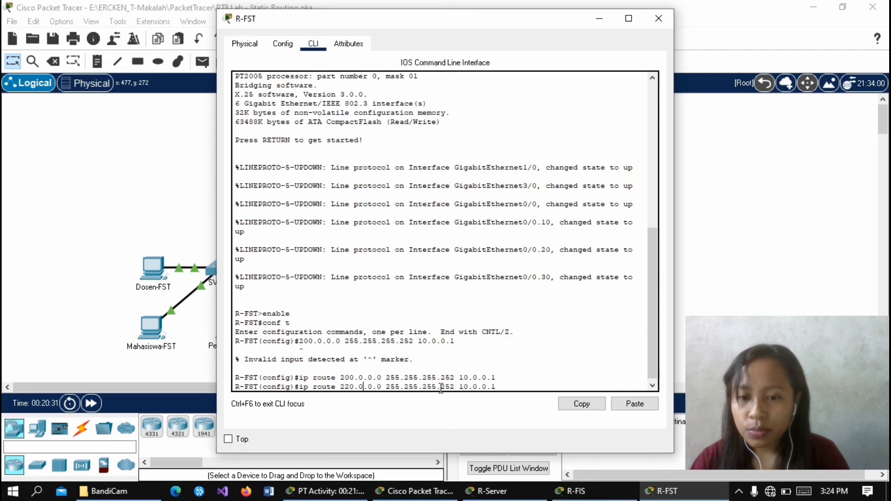
pyautogui.press('Right')
pyautogui.write('1')
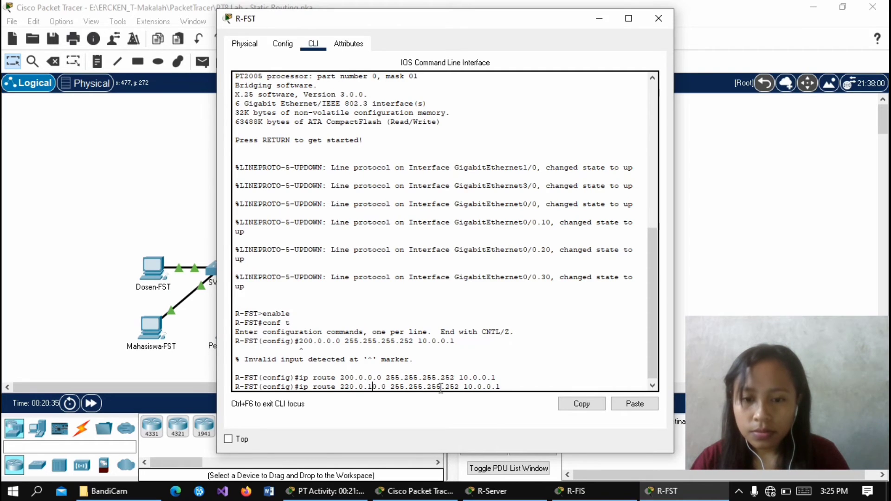
# - Set the next hop to 30.0.0.2 and submit the 220.0.10.0 route with mask 255.255.255.252
pyautogui.press('Right')
pyautogui.press('Right')
pyautogui.press('Right')
pyautogui.press('Right')
pyautogui.press('Right')
pyautogui.press('Right')
pyautogui.press('Right')
pyautogui.press('Right')
pyautogui.press('Right')
pyautogui.press('Right')
pyautogui.press('Right')
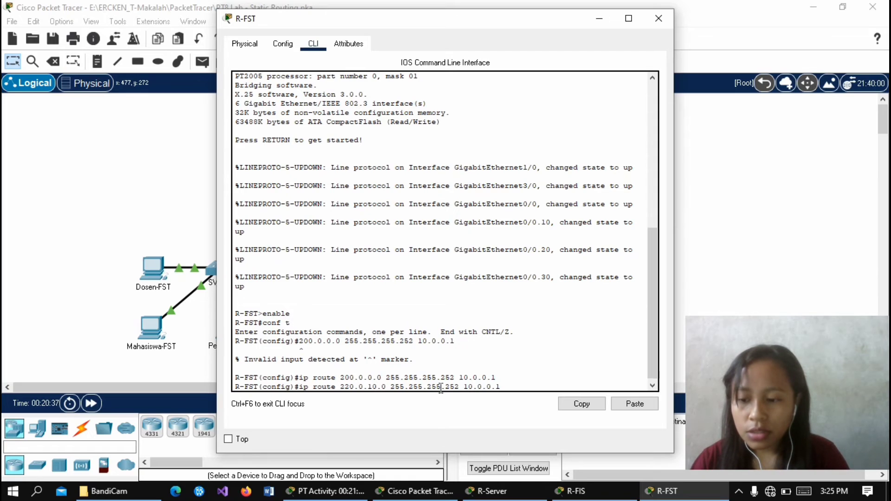
pyautogui.press('Right')
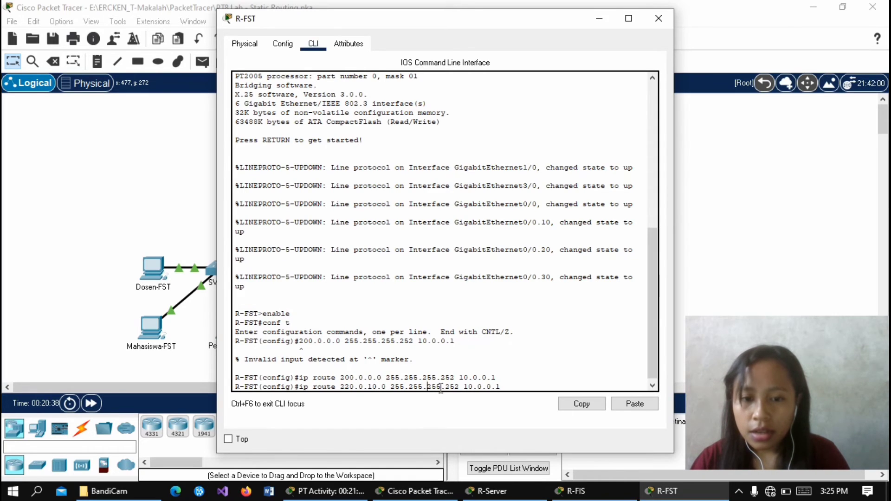
pyautogui.press('Right')
pyautogui.press('Right')
pyautogui.press('Right')
pyautogui.press('Right')
pyautogui.press('Right')
pyautogui.press('Right')
pyautogui.press('Right')
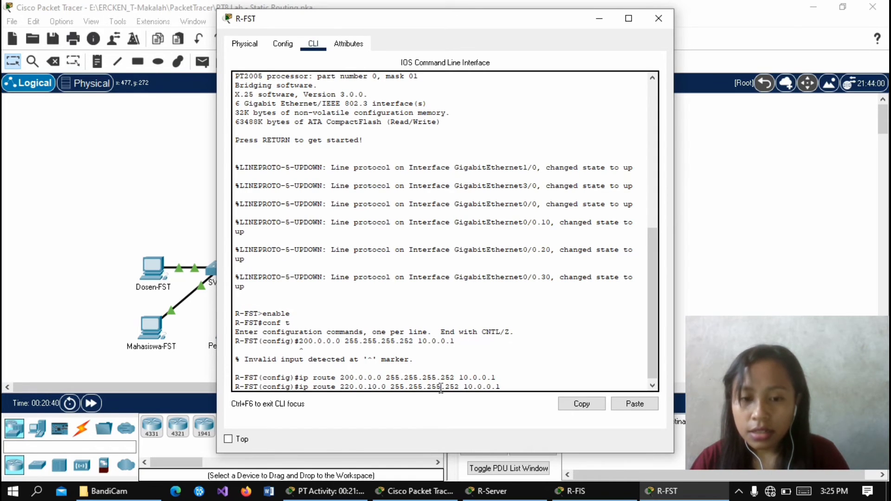
pyautogui.press('Right')
pyautogui.press('Right')
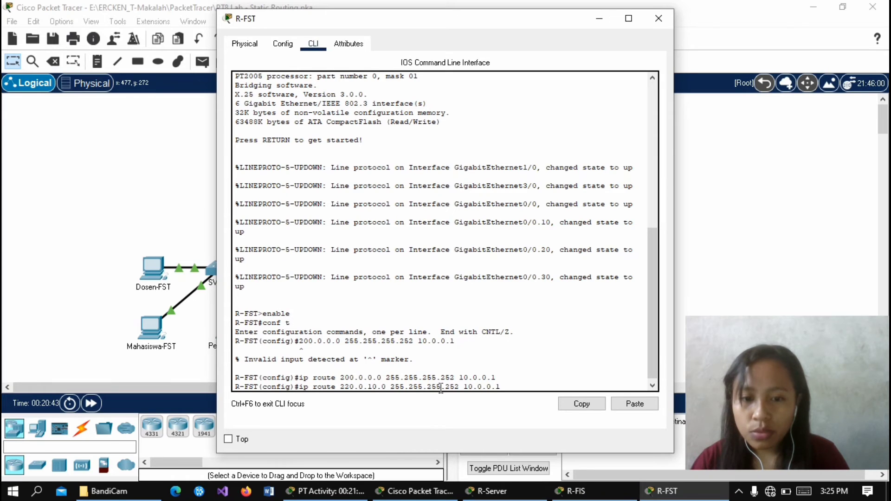
pyautogui.press('Left')
pyautogui.press('Left')
pyautogui.press('BackSpace')
pyautogui.press('BackSpace')
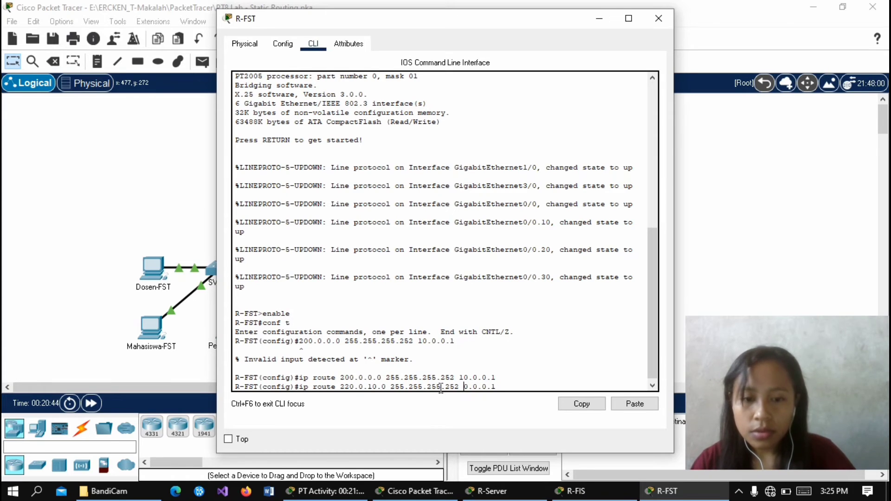
pyautogui.write('30')
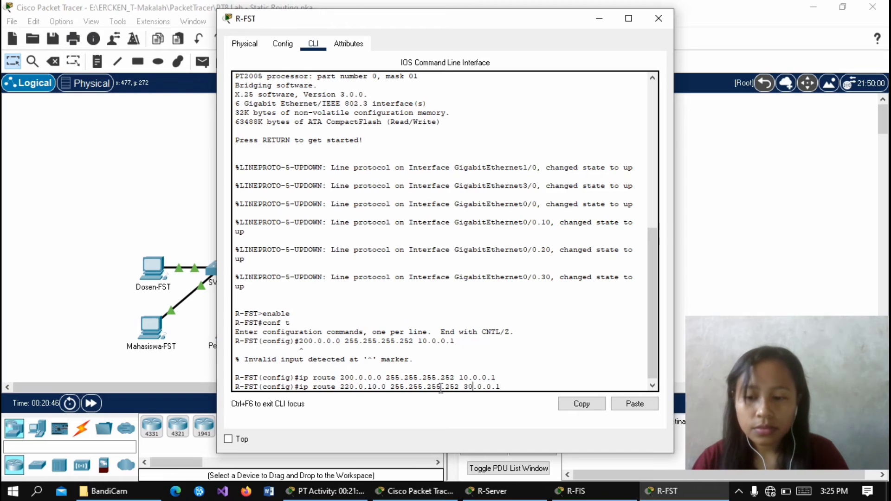
pyautogui.press('Right')
pyautogui.press('Right')
pyautogui.press('Right')
pyautogui.press('Right')
pyautogui.press('Right')
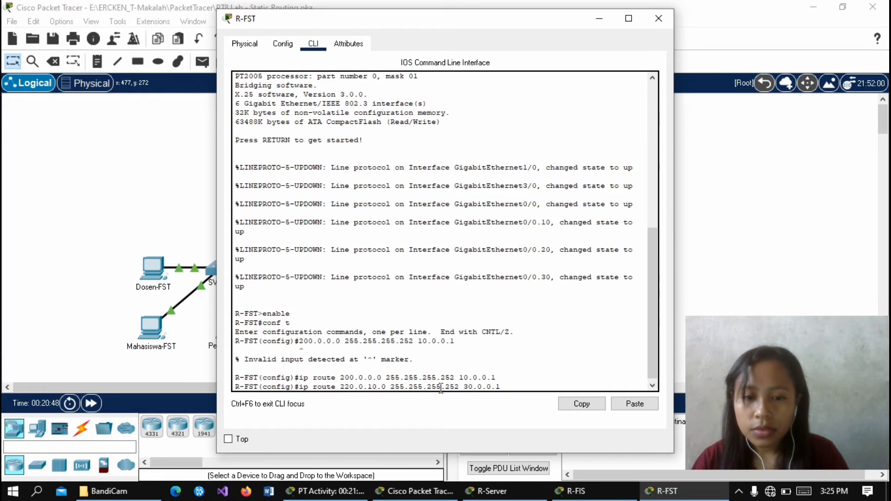
pyautogui.press('Delete')
pyautogui.write('2')
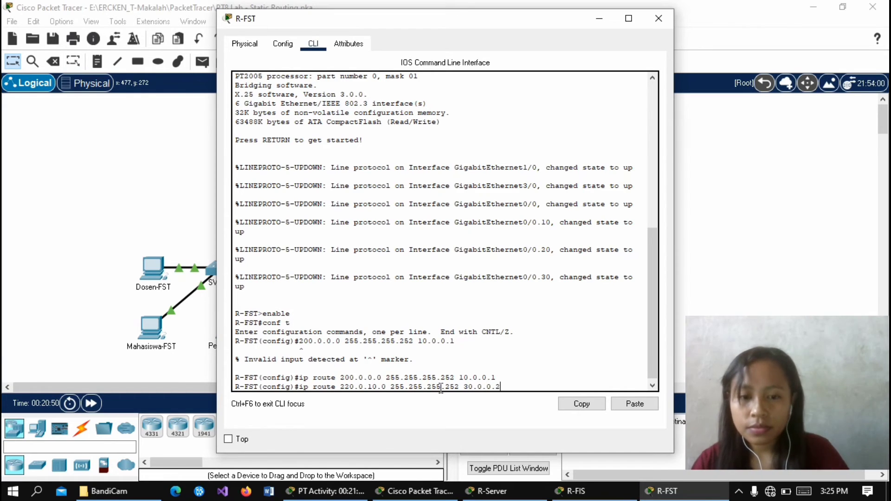
pyautogui.press('Return')
# - Reuse the last entry to add a route to 220.0.20.0, mask 255.255.255.252, via 30.0.0.2
pyautogui.press('Up')
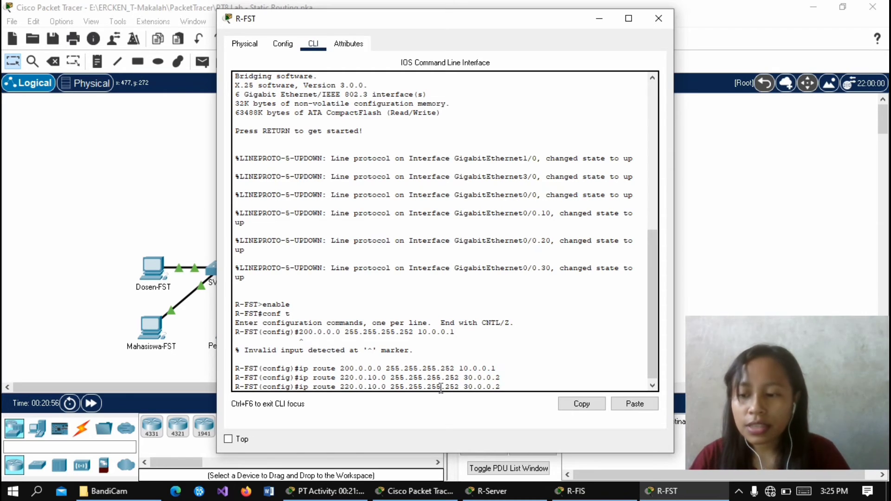
pyautogui.press('Left')
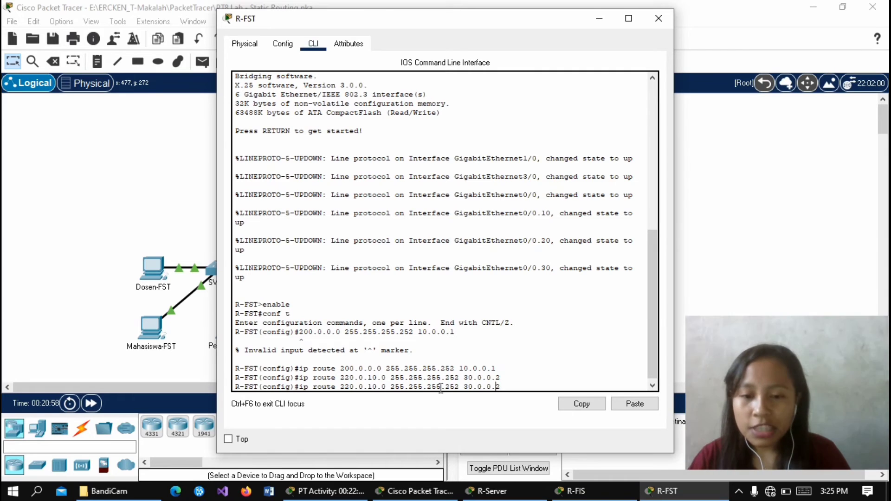
pyautogui.press('Left')
pyautogui.press('Left')
pyautogui.press('Left')
pyautogui.press('Left')
pyautogui.press('Left')
pyautogui.press('Left')
pyautogui.press('Left')
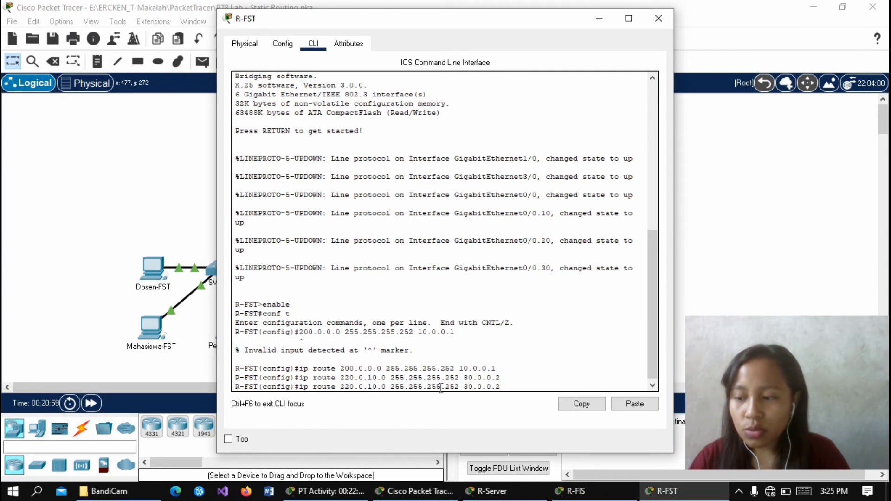
pyautogui.press('Left')
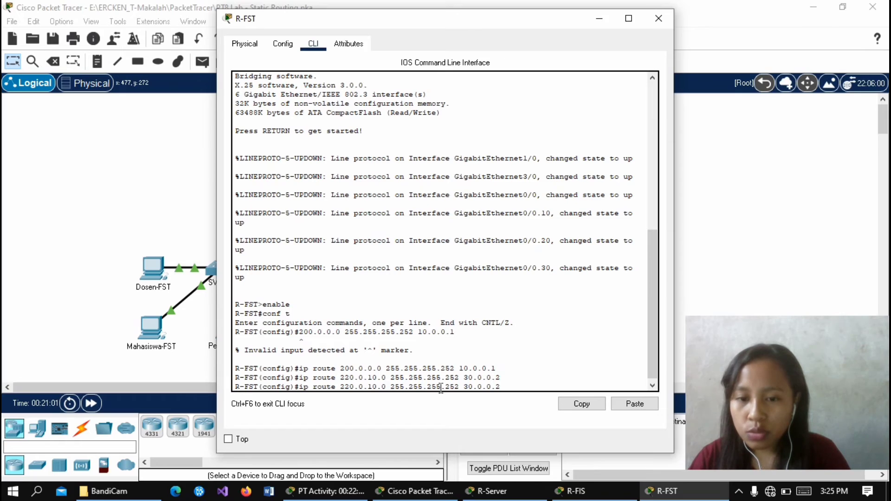
pyautogui.press('Right')
pyautogui.press('Right')
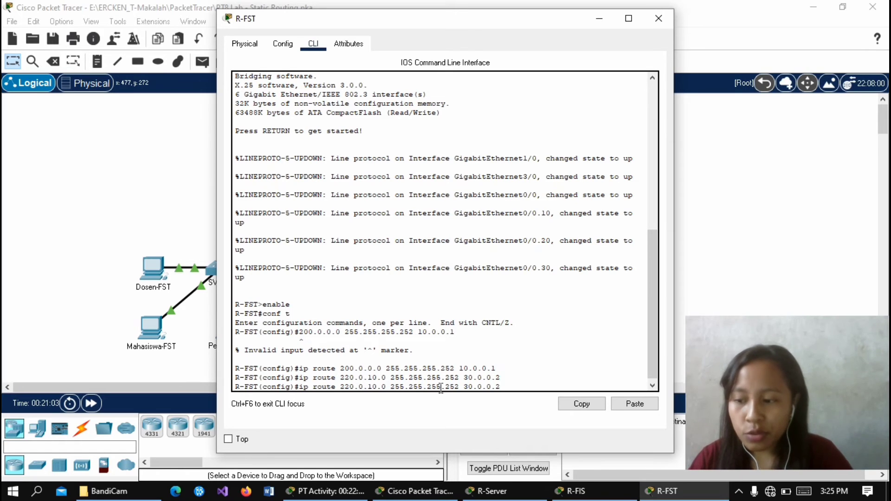
pyautogui.press('BackSpace')
pyautogui.write('2')
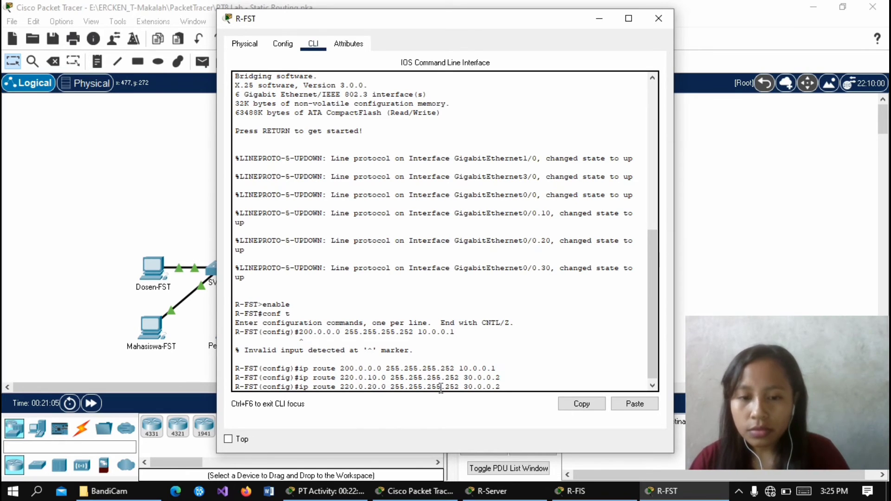
pyautogui.press('Right')
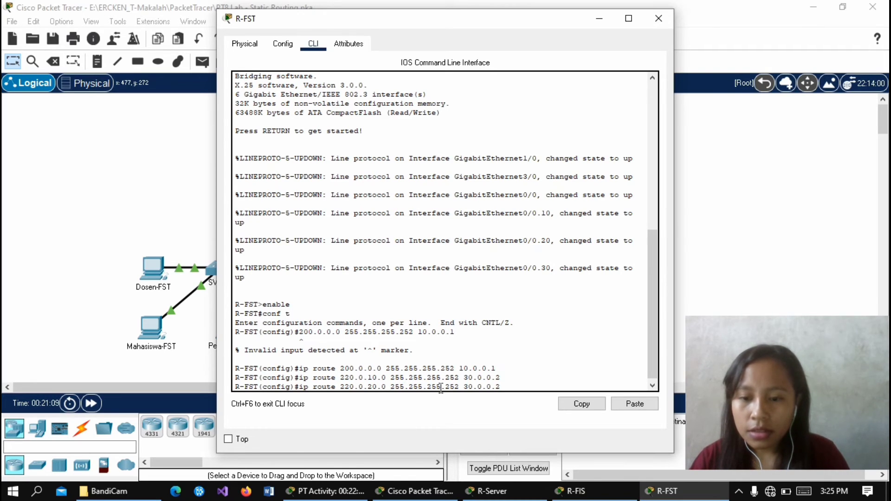
pyautogui.press('Right')
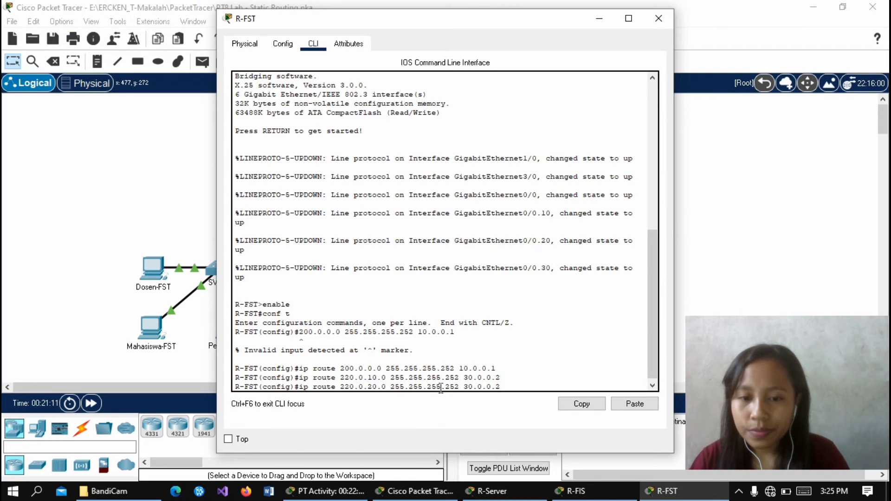
pyautogui.press('Return')
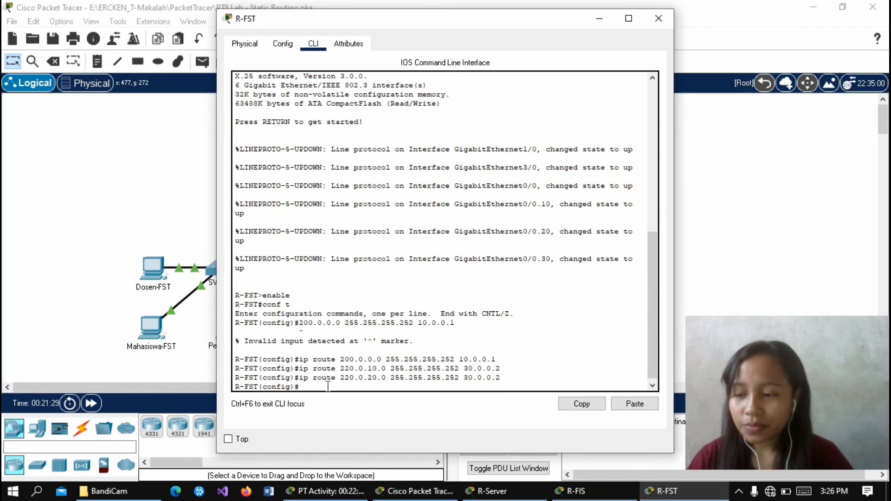
# - Reuse the last ip route entry on R-FST to add a route to 220.0.20.0, mask 255.255.255.252, via 10.0.0.1
pyautogui.press('Up')
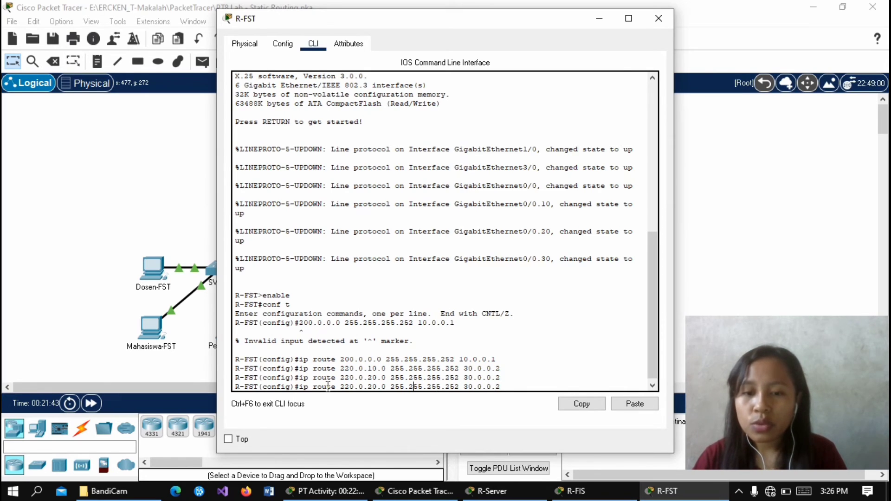
pyautogui.press('Left')
pyautogui.press('Left')
pyautogui.press('Left')
pyautogui.press('Left')
pyautogui.press('Left')
pyautogui.press('Left')
pyautogui.press('Left')
pyautogui.press('Left')
pyautogui.press('Left')
pyautogui.press('Left')
pyautogui.press('Left')
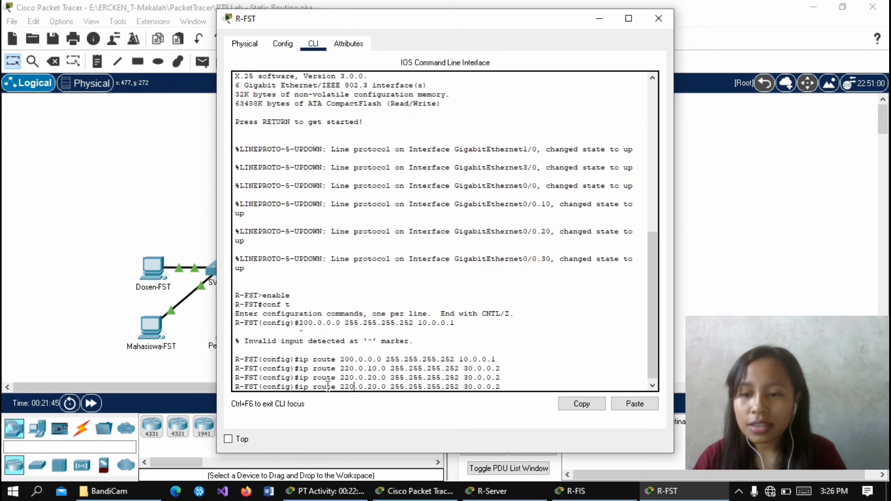
pyautogui.press('BackSpace')
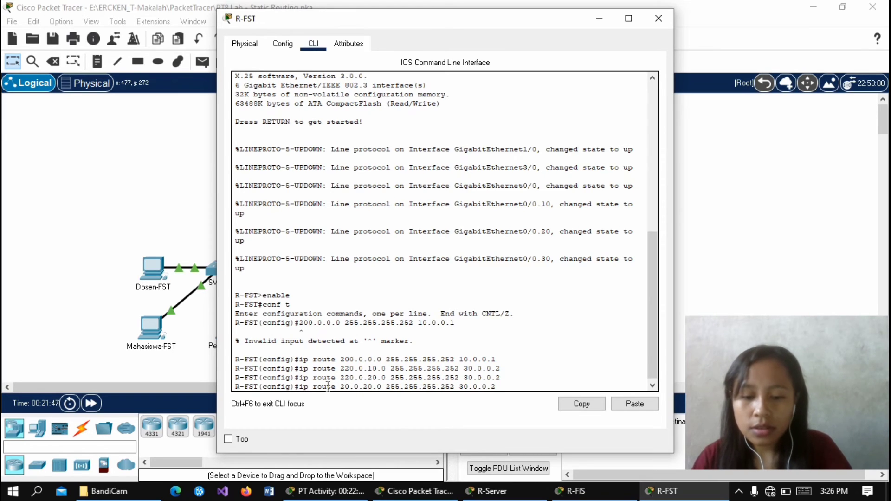
pyautogui.write('2')
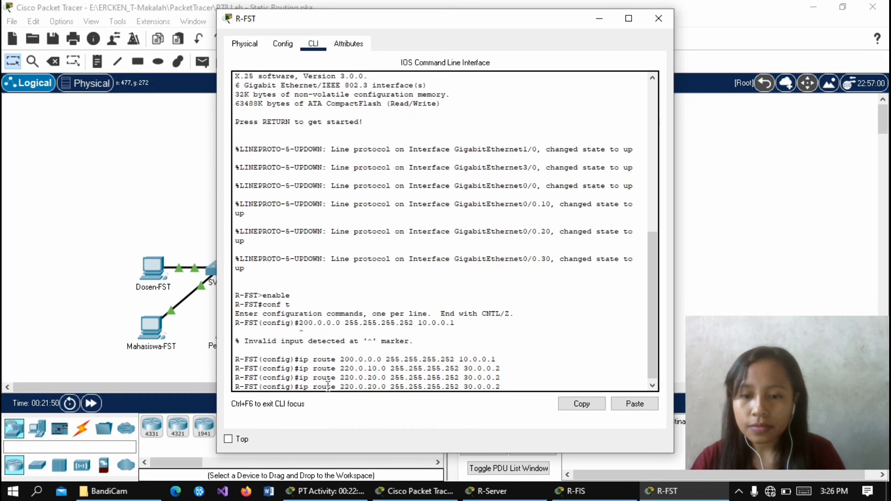
pyautogui.press('Right')
pyautogui.press('Right')
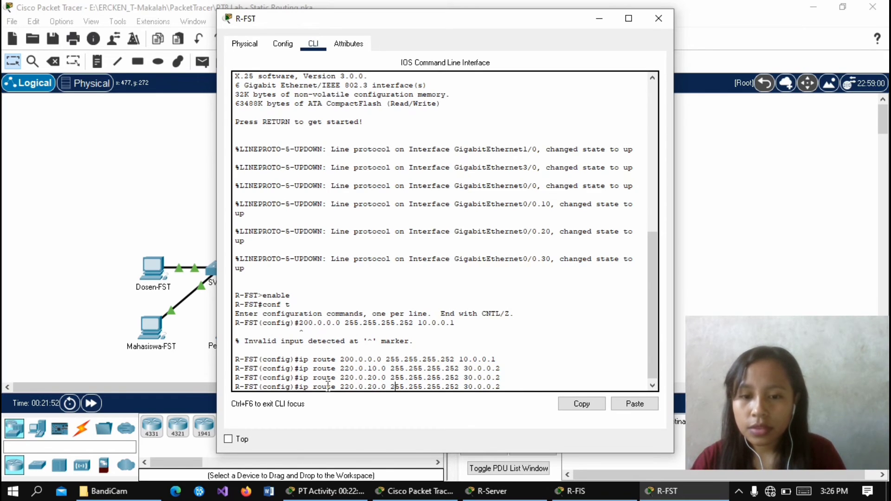
pyautogui.press('Right')
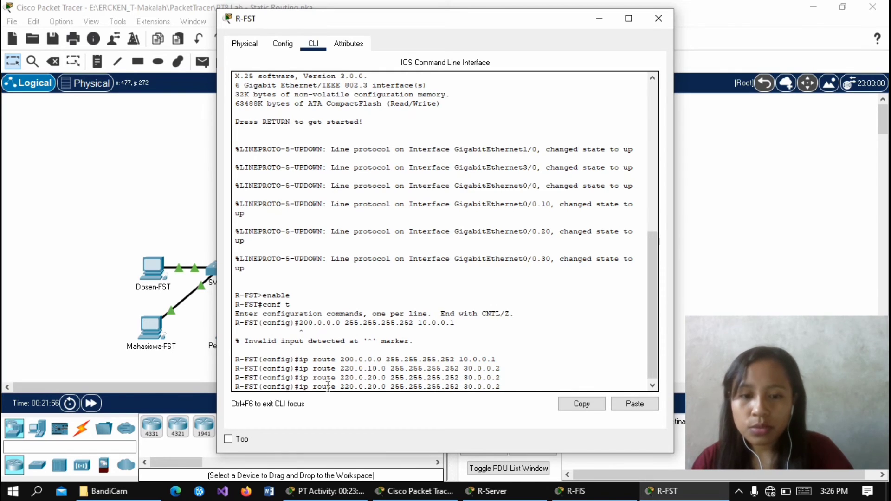
pyautogui.press('BackSpace')
pyautogui.write('1')
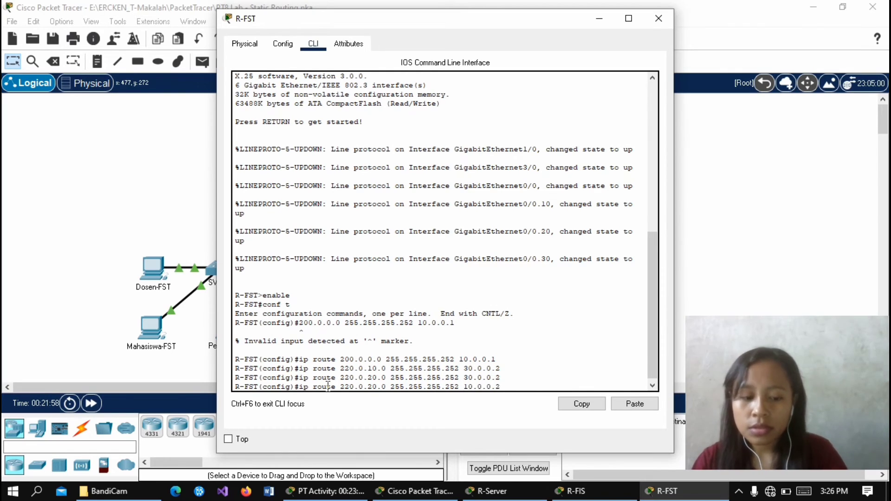
pyautogui.press('Right')
pyautogui.press('Right')
pyautogui.press('Right')
pyautogui.press('Right')
pyautogui.press('Right')
pyautogui.press('Right')
pyautogui.press('Right')
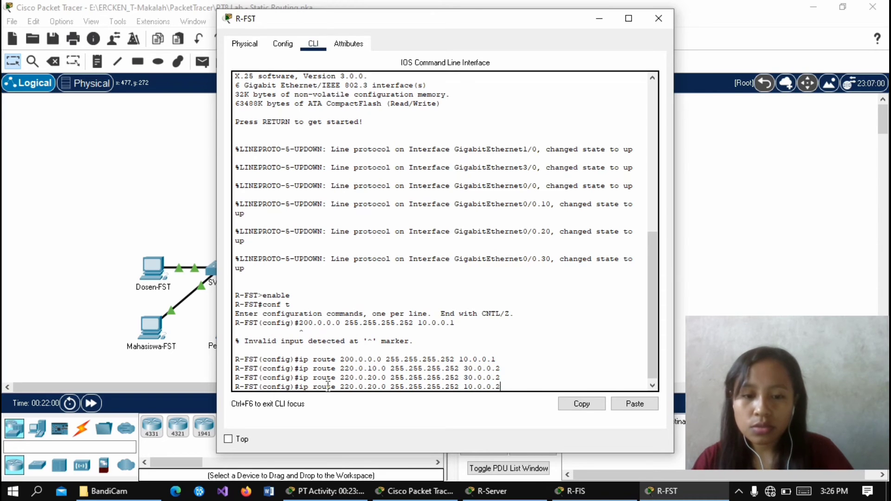
pyautogui.press('BackSpace')
pyautogui.write('1')
pyautogui.press('Return')
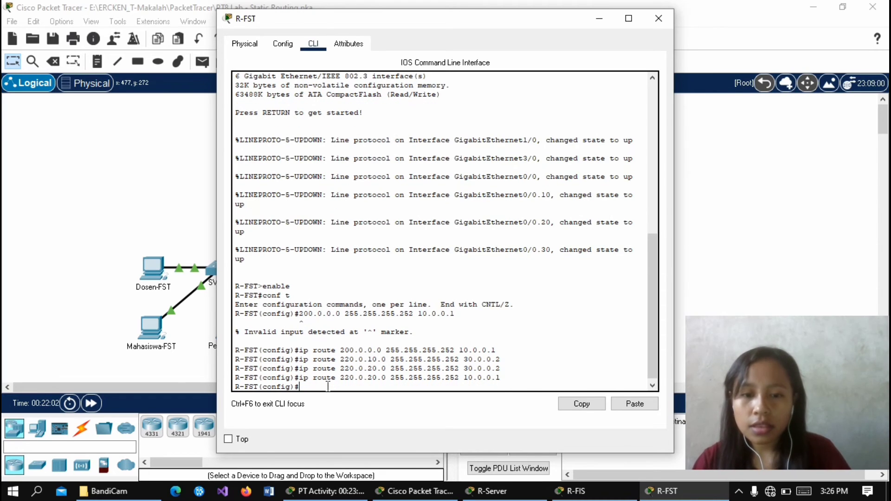
# - Resubmit the last 220.0.20.0 route via 10.0.0.1 and enter several empty lines at the configuration prompt
pyautogui.press('Up')
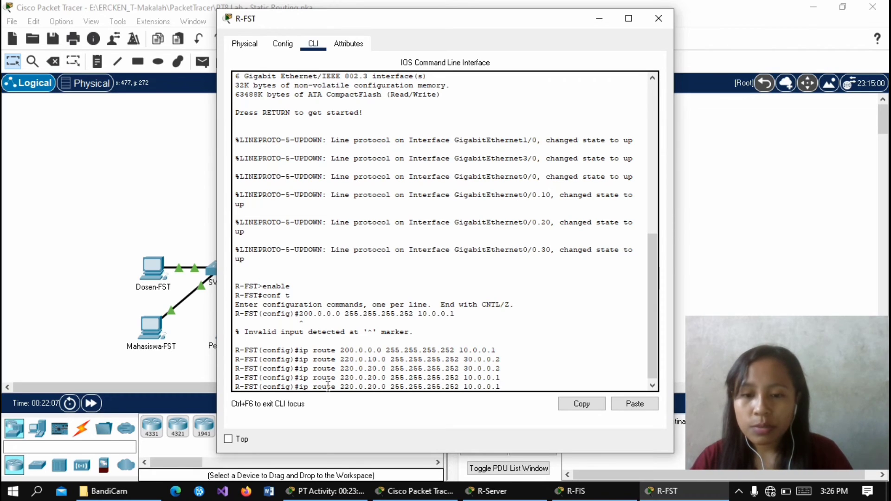
pyautogui.press('Left')
pyautogui.press('Left')
pyautogui.press('Left')
pyautogui.press('Left')
pyautogui.press('Left')
pyautogui.press('Left')
pyautogui.press('Left')
pyautogui.press('Left')
pyautogui.press('Left')
pyautogui.press('Left')
pyautogui.press('Left')
pyautogui.press('Left')
pyautogui.press('Left')
pyautogui.press('Left')
pyautogui.press('Left')
pyautogui.press('Left')
pyautogui.press('Left')
pyautogui.press('Left')
pyautogui.press('Left')
pyautogui.press('Left')
pyautogui.press('Left')
pyautogui.press('Left')
pyautogui.press('Left')
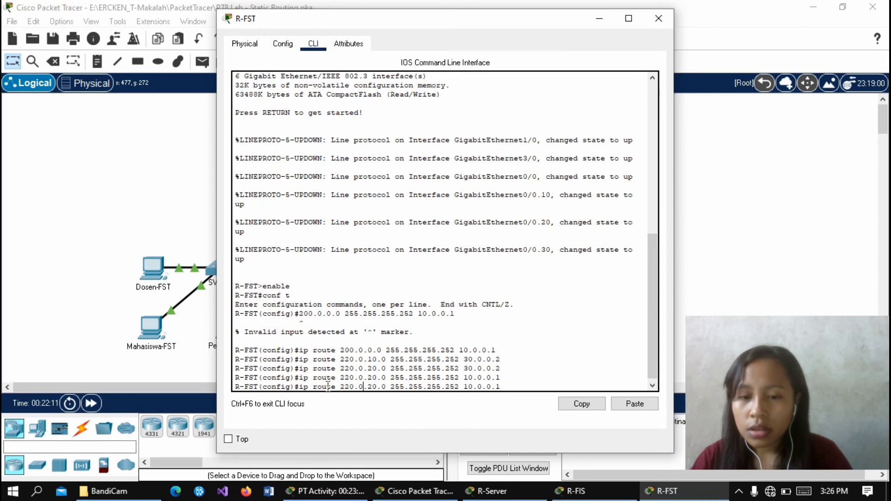
pyautogui.press('Return')
pyautogui.press('Return')
pyautogui.press('Return')
pyautogui.press('Return')
pyautogui.press('Return')
pyautogui.press('Return')
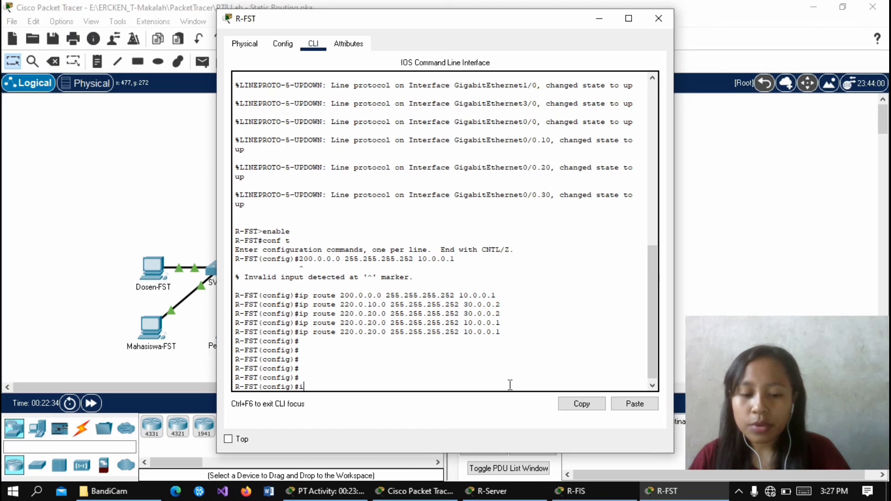
# - Enter a static route on R-FST to 200.0.0.0 with mask 255.255.255.252 via 10.0.0.1
pyautogui.write('ip r')
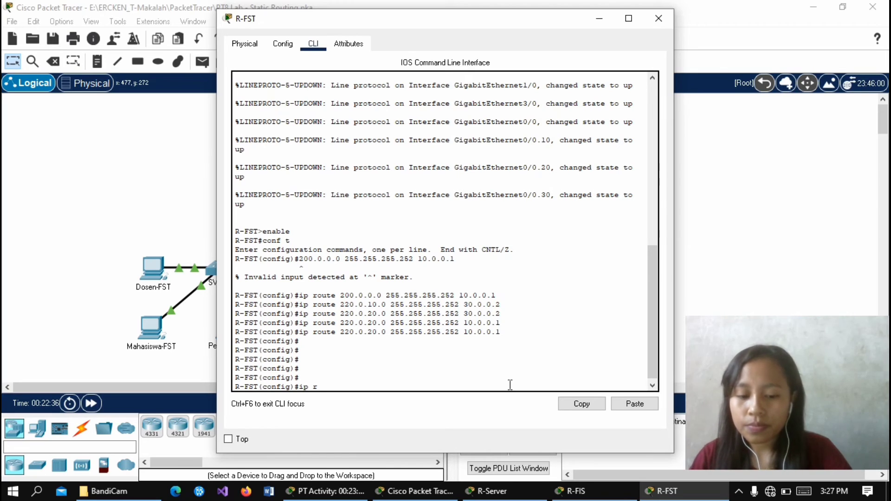
pyautogui.write('oute ')
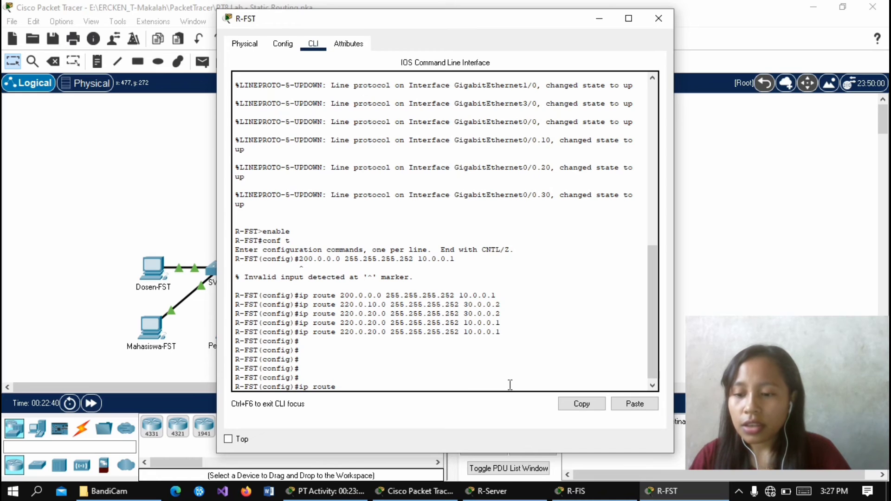
pyautogui.write('200')
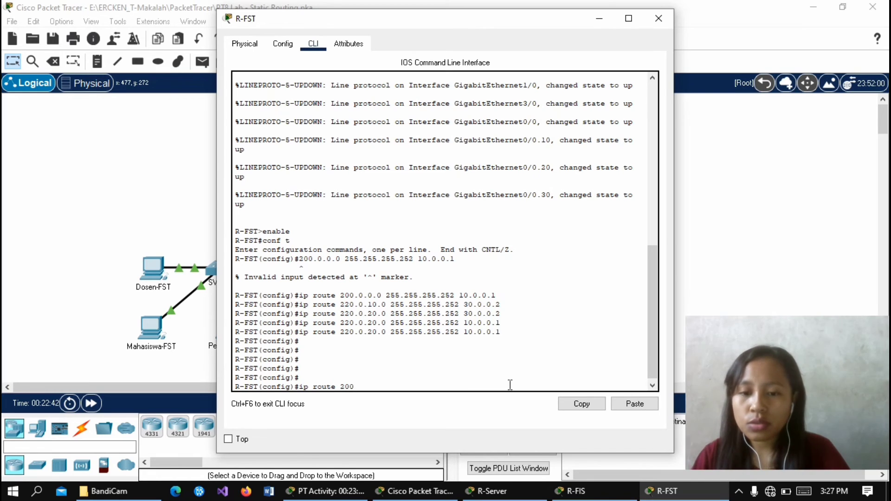
pyautogui.write('.0.0.0')
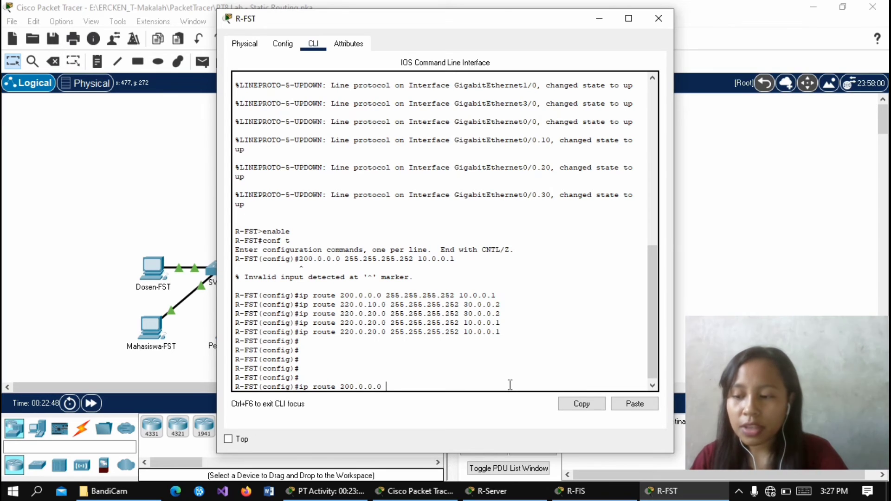
pyautogui.write(' 255')
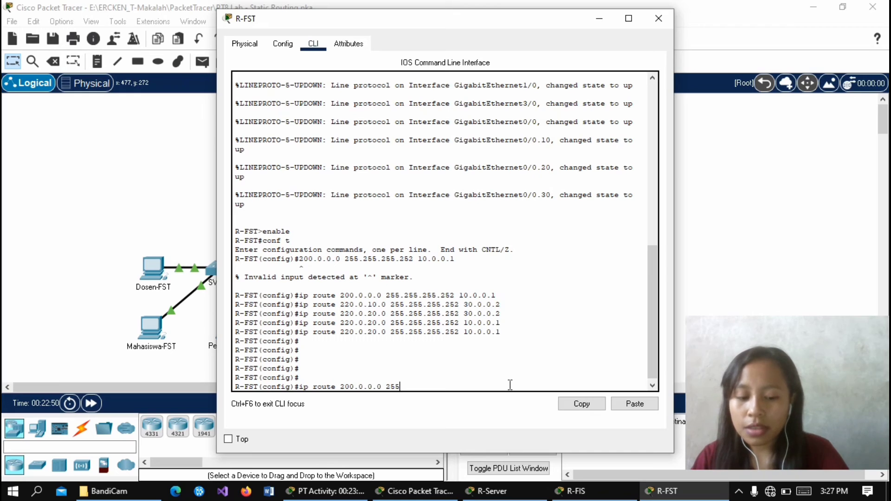
pyautogui.write('.255')
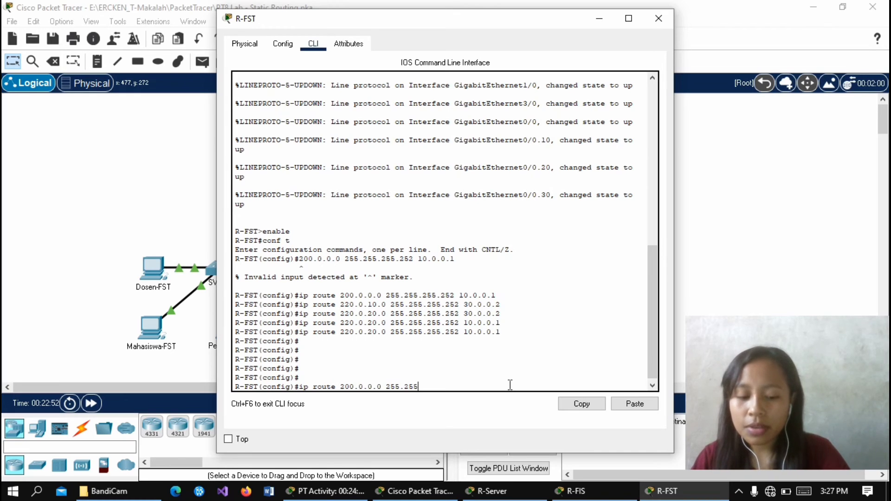
pyautogui.write('.255')
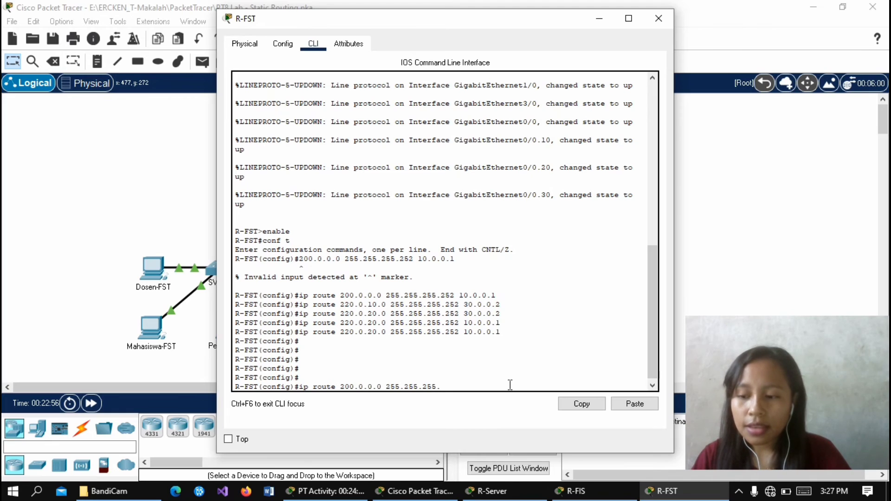
pyautogui.write('.252')
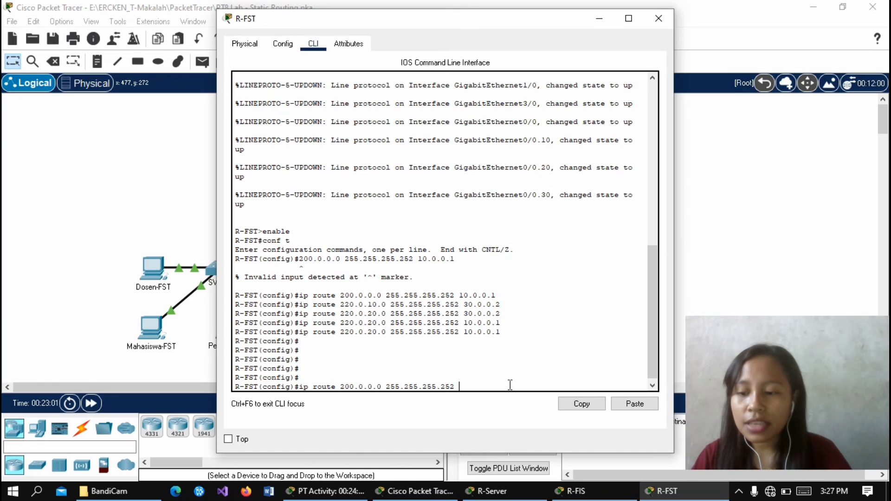
pyautogui.write(' 10')
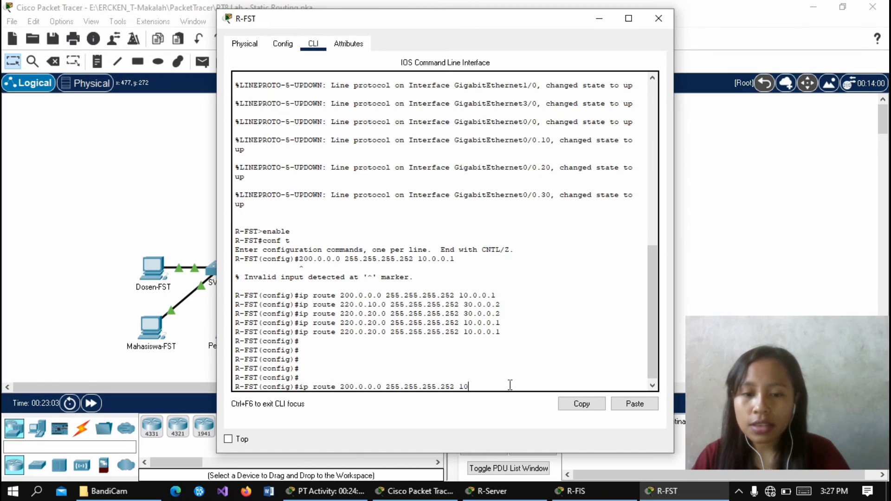
pyautogui.write('.')
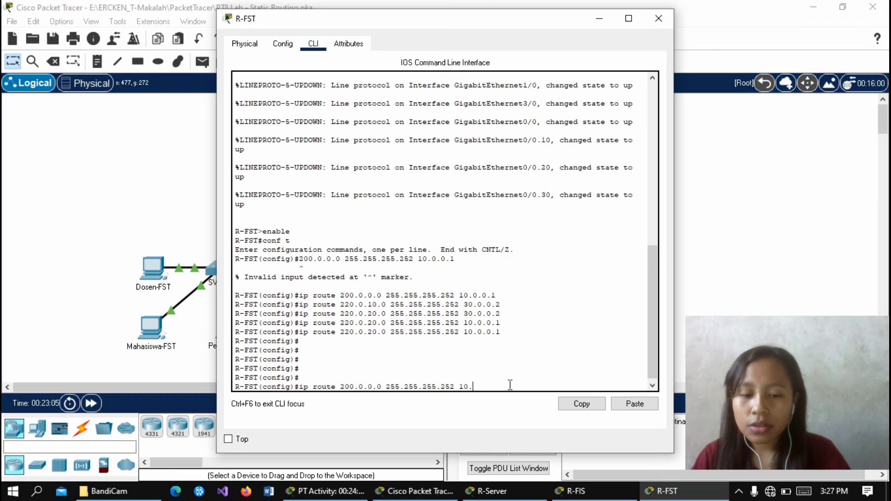
pyautogui.write('0.0.')
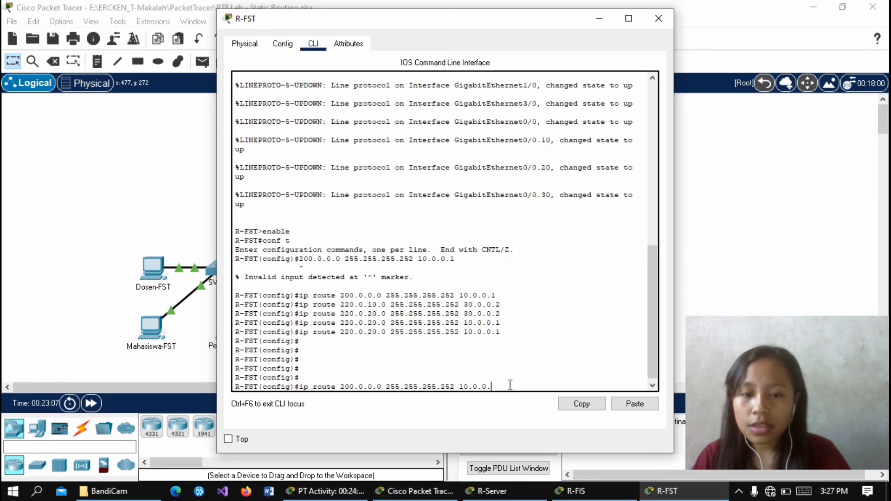
pyautogui.write('1')
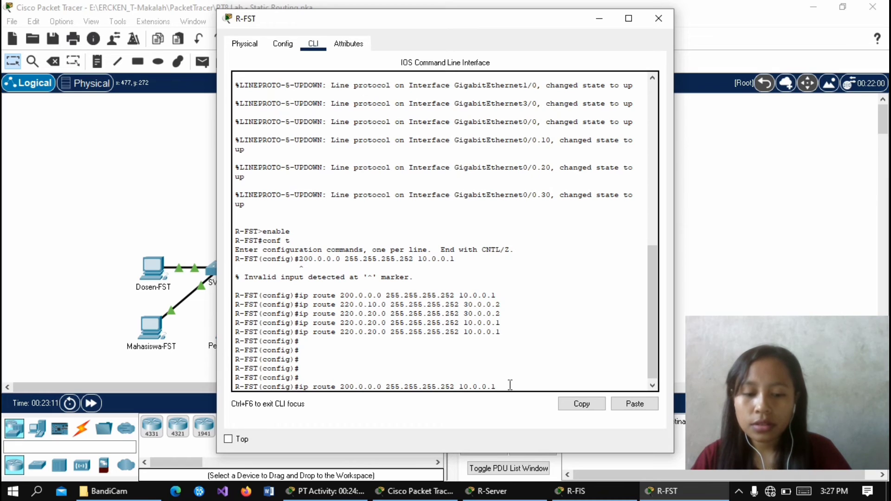
pyautogui.press('Return')
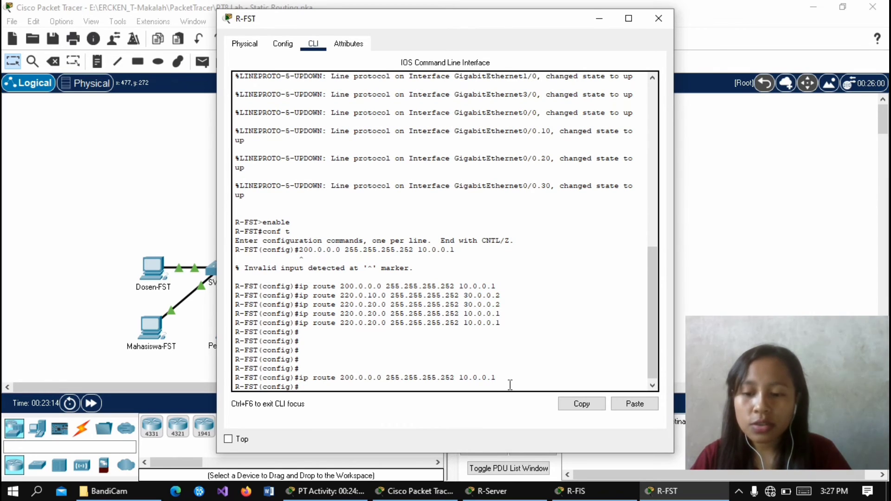
# - Recall the last ip route entry and change its destination network to 220.0.10.0
pyautogui.press('Up')
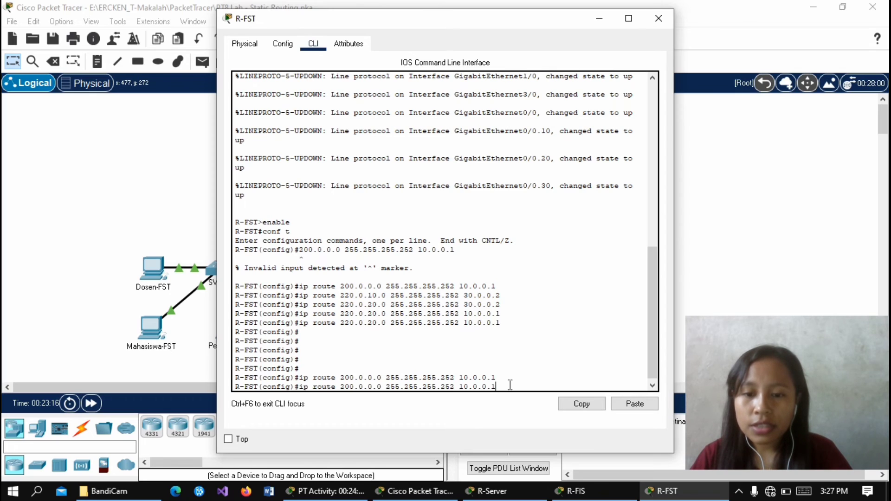
pyautogui.press('Left')
pyautogui.press('Left')
pyautogui.press('Left')
pyautogui.press('Left')
pyautogui.press('Left')
pyautogui.press('Left')
pyautogui.press('Left')
pyautogui.press('Left')
pyautogui.press('Left')
pyautogui.press('Left')
pyautogui.press('Left')
pyautogui.press('Left')
pyautogui.press('Left')
pyautogui.press('Left')
pyautogui.press('Left')
pyautogui.press('Left')
pyautogui.press('Left')
pyautogui.press('Left')
pyautogui.press('Left')
pyautogui.press('Left')
pyautogui.press('Left')
pyautogui.press('Left')
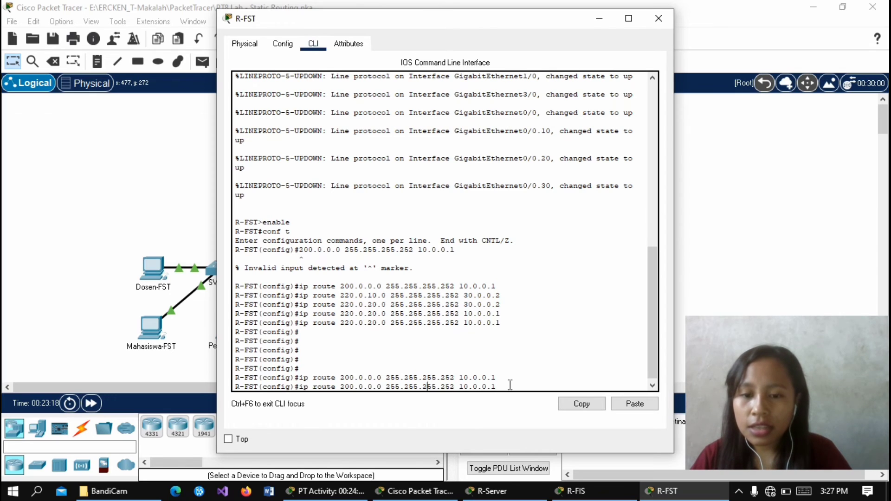
pyautogui.press('BackSpace')
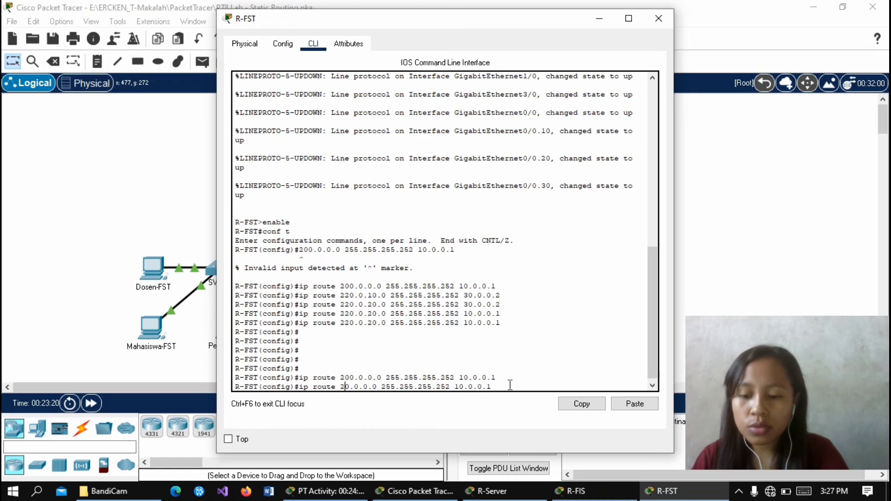
pyautogui.write('2')
pyautogui.press('Right')
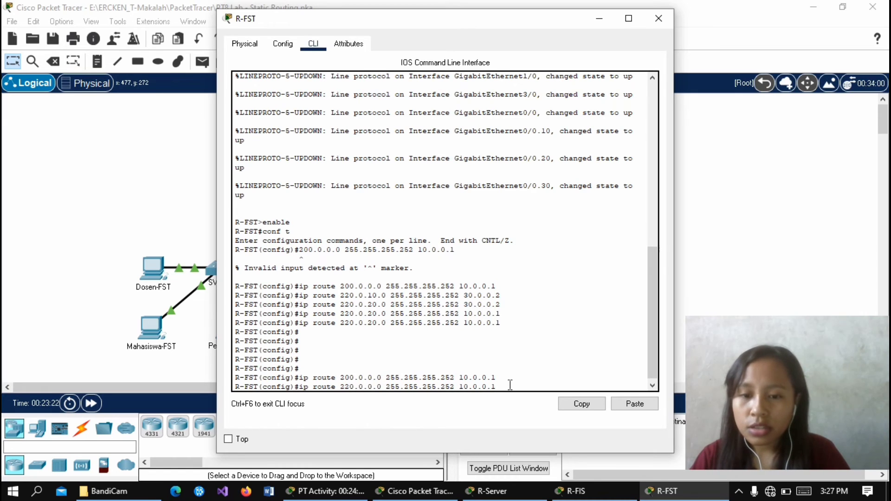
pyautogui.press('Right')
pyautogui.press('Right')
pyautogui.press('Right')
pyautogui.press('Right')
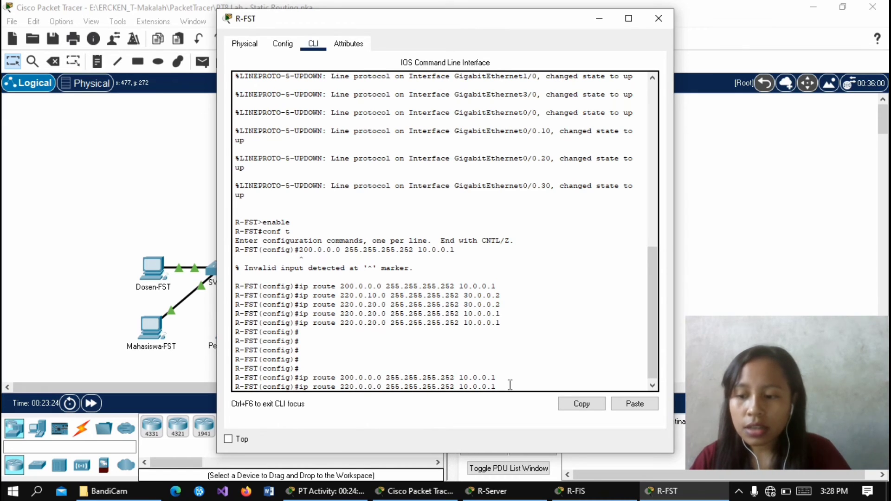
pyautogui.press('BackSpace')
pyautogui.write('1')
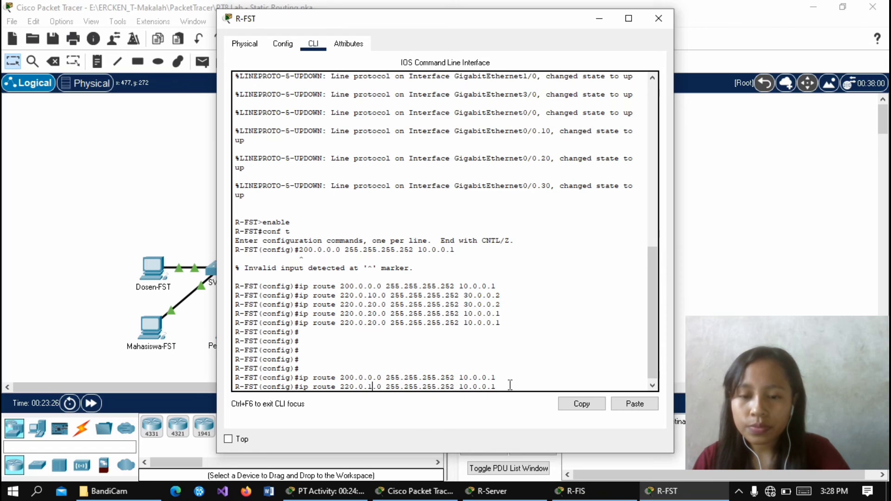
pyautogui.write('0')
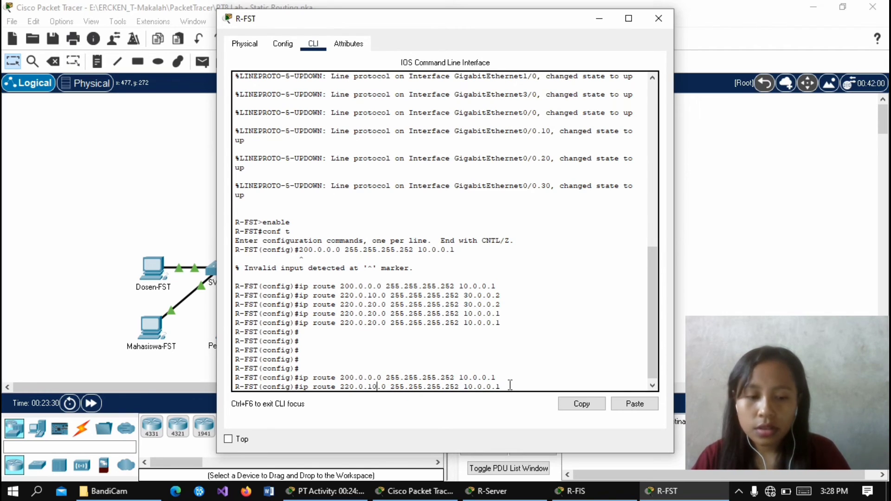
# - Change the subnet mask in the recalled 220.0.10.0 route entry to 255.255.255.0
pyautogui.press('Right')
pyautogui.press('Right')
pyautogui.press('Right')
pyautogui.press('Right')
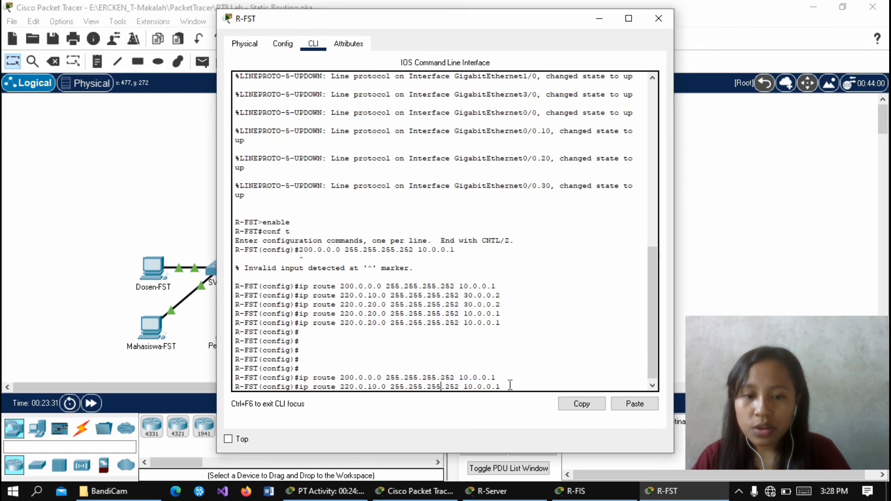
pyautogui.press('Right')
pyautogui.press('Right')
pyautogui.press('Right')
pyautogui.press('Right')
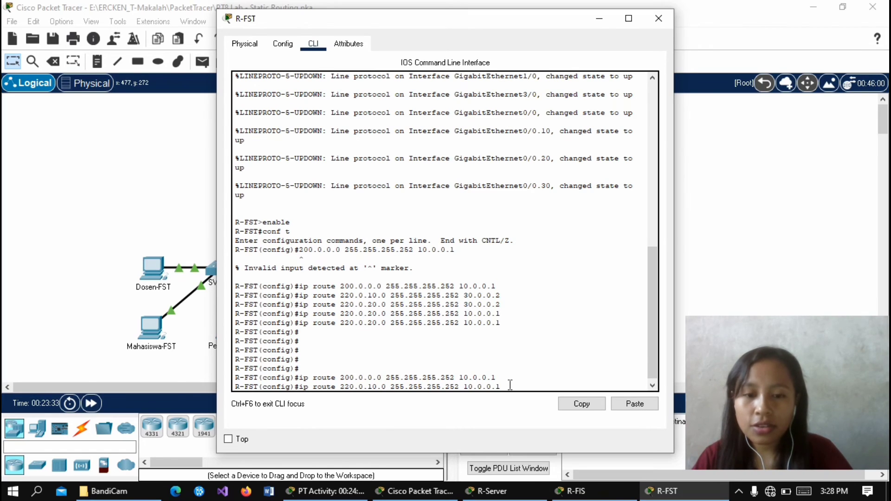
pyautogui.press('BackSpace')
pyautogui.press('BackSpace')
pyautogui.press('BackSpace')
pyautogui.write('0')
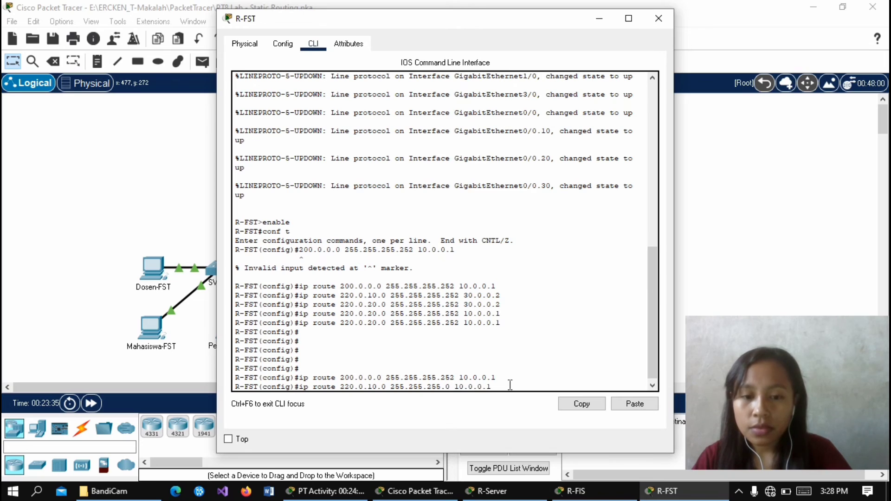
# - Set the next hop of the 220.0.10.0 route entry to 30.0.0.2 and submit the route
pyautogui.press('Right')
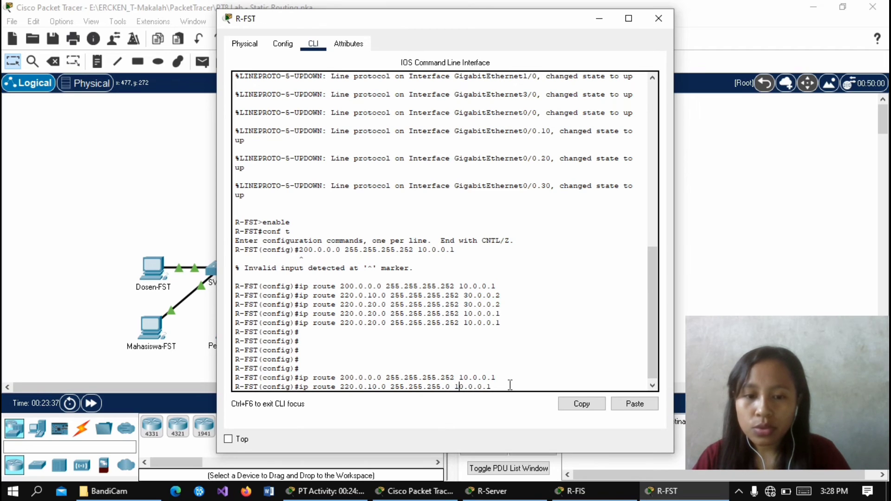
pyautogui.press('BackSpace')
pyautogui.write('3')
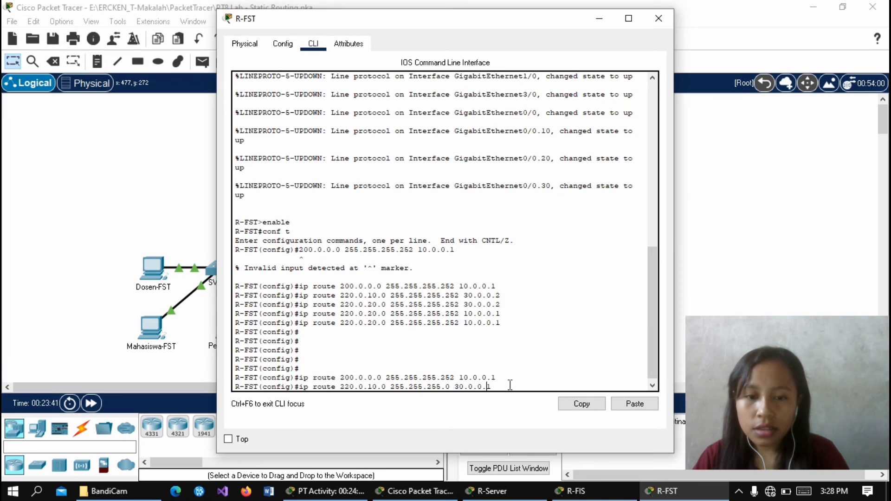
pyautogui.press('BackSpace')
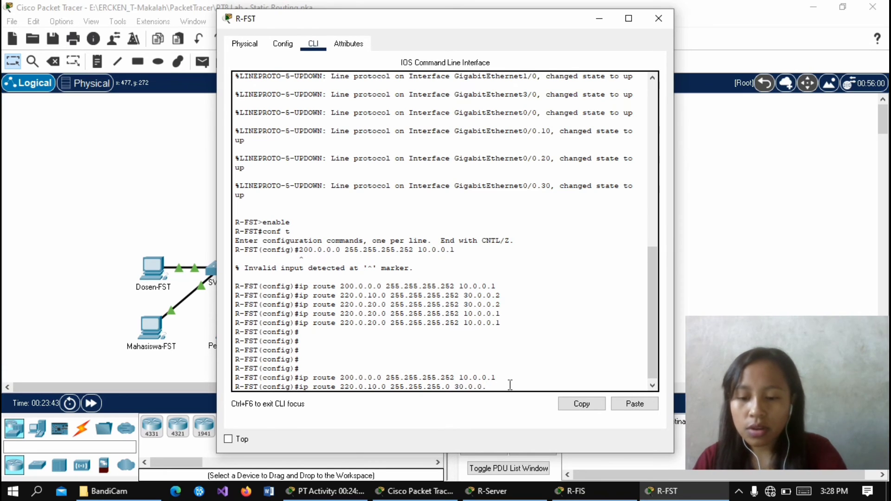
pyautogui.write('2')
pyautogui.press('Return')
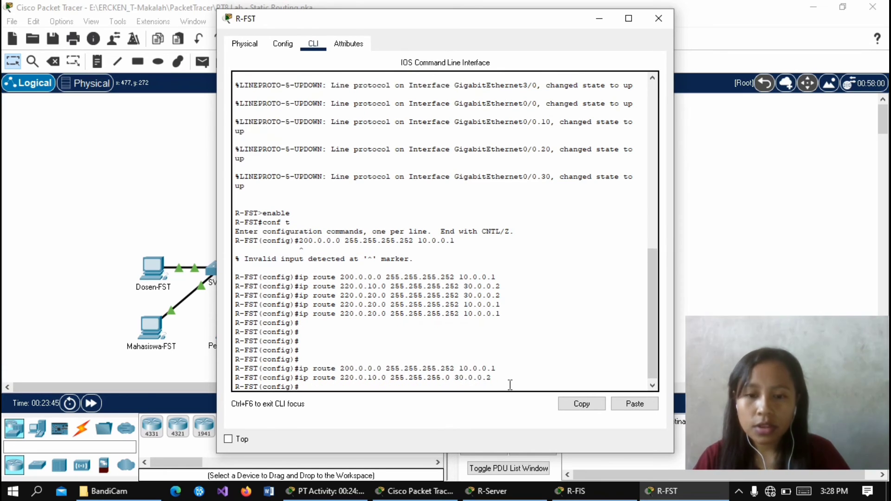
# - Reuse the last entry to add a static route on R-FST to 220.0.20.0 with mask 255.255.255.0 via 30.0.0.2
pyautogui.press('Up')
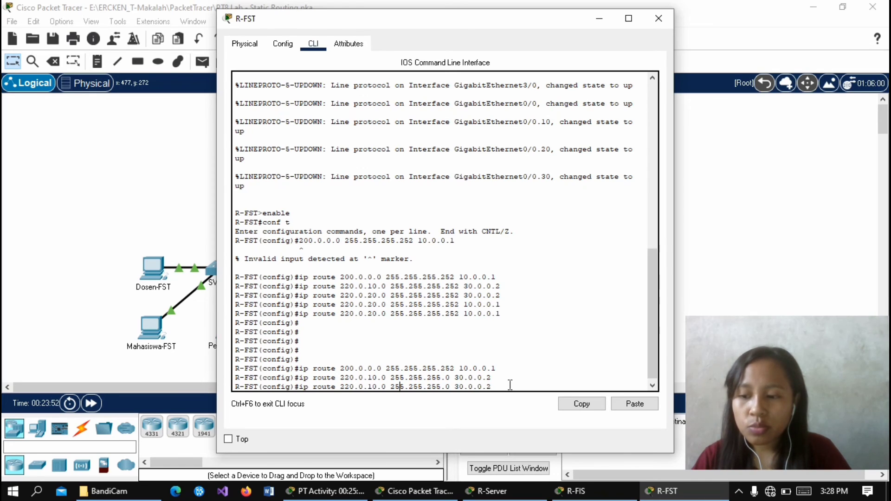
pyautogui.press('Left')
pyautogui.press('Left')
pyautogui.press('Left')
pyautogui.press('Left')
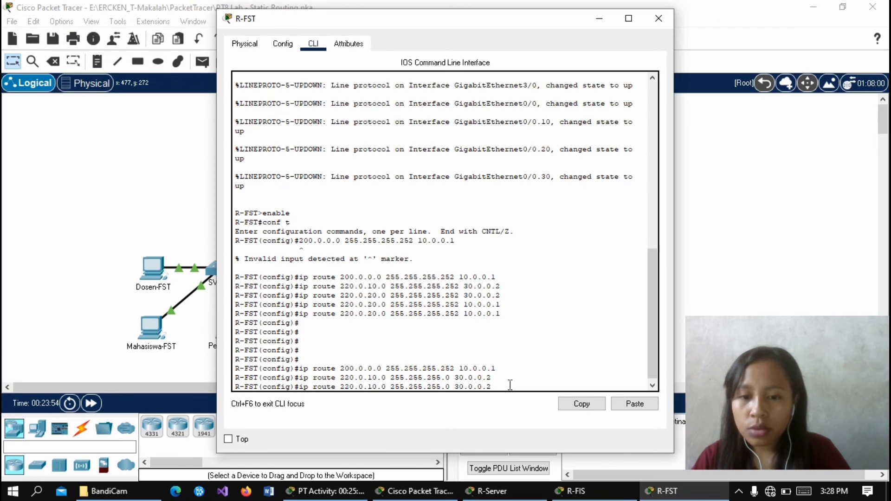
pyautogui.press('Left')
pyautogui.press('BackSpace')
pyautogui.write('2')
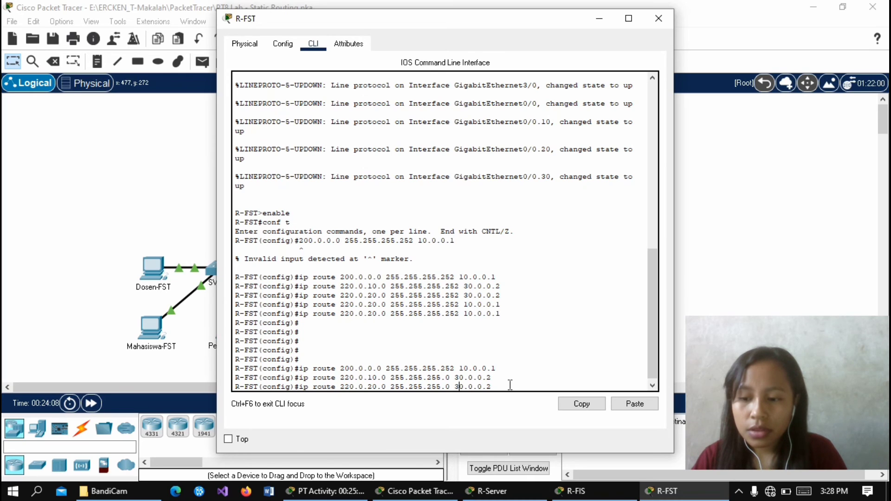
pyautogui.press('Right')
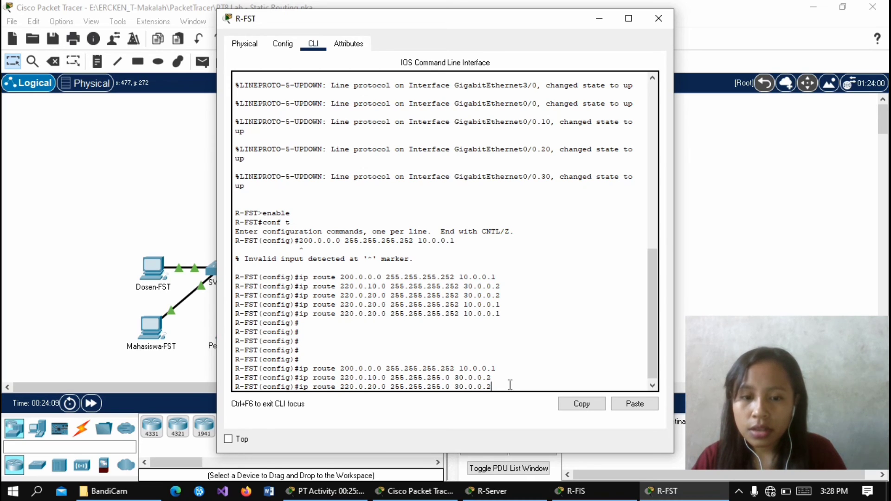
pyautogui.press('Return')
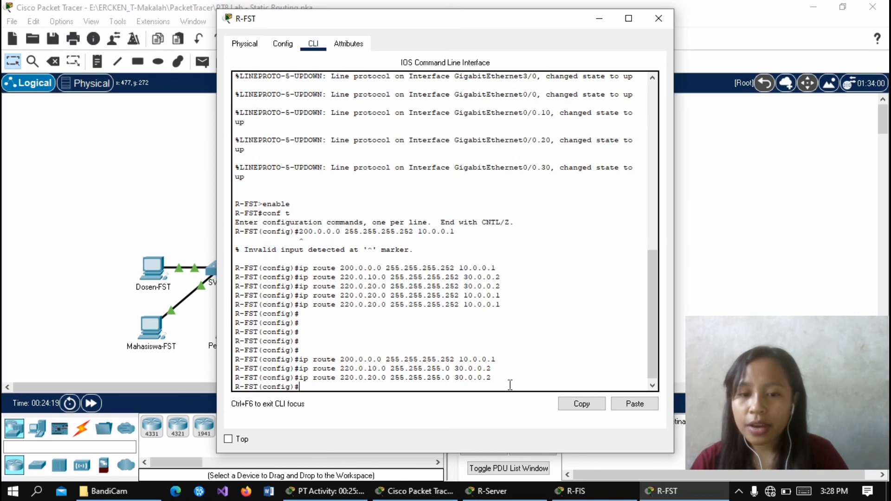
# - Reuse the last entry to add a static route on R-FST to 220.0.30.0 with mask 255.255.255.0 via 30.0.0.2
pyautogui.press('Up')
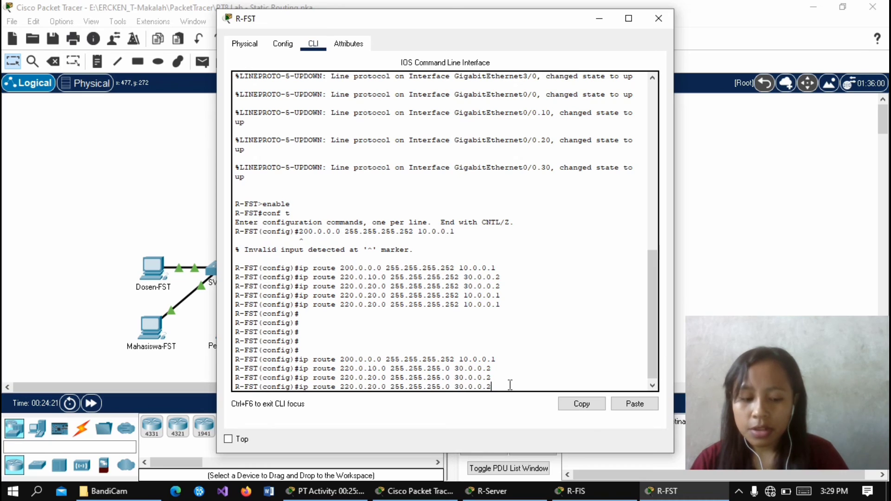
pyautogui.press('Left')
pyautogui.press('Left')
pyautogui.press('Left')
pyautogui.press('Left')
pyautogui.press('Left')
pyautogui.press('Left')
pyautogui.press('Left')
pyautogui.press('Left')
pyautogui.press('Left')
pyautogui.press('Left')
pyautogui.press('Left')
pyautogui.press('Left')
pyautogui.press('Left')
pyautogui.press('Left')
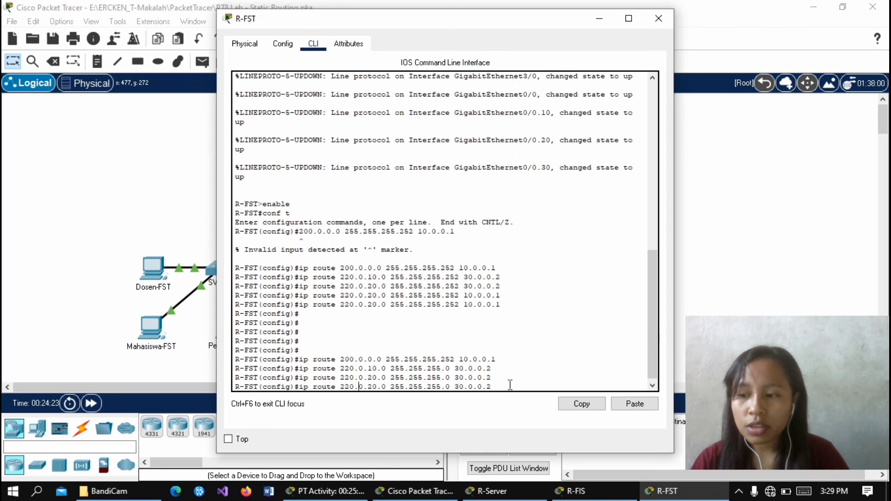
pyautogui.press('Left')
pyautogui.press('Left')
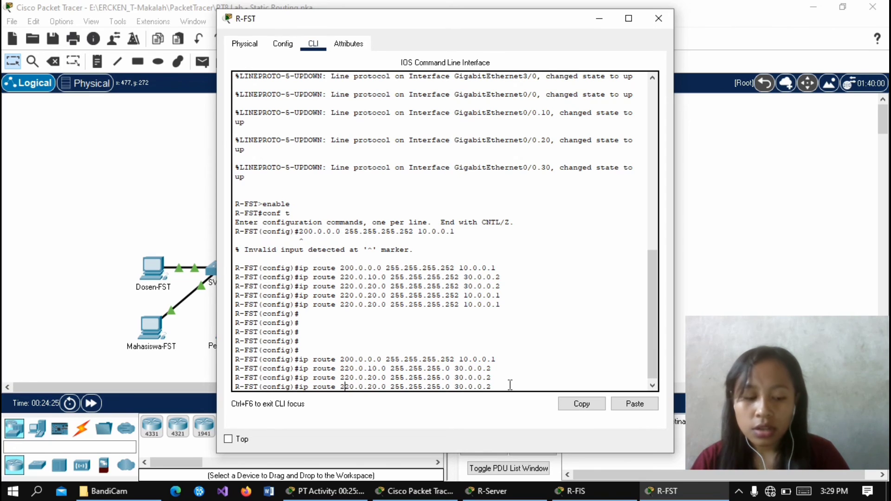
pyautogui.press('Right')
pyautogui.press('Right')
pyautogui.press('Right')
pyautogui.press('Right')
pyautogui.press('Right')
pyautogui.press('Right')
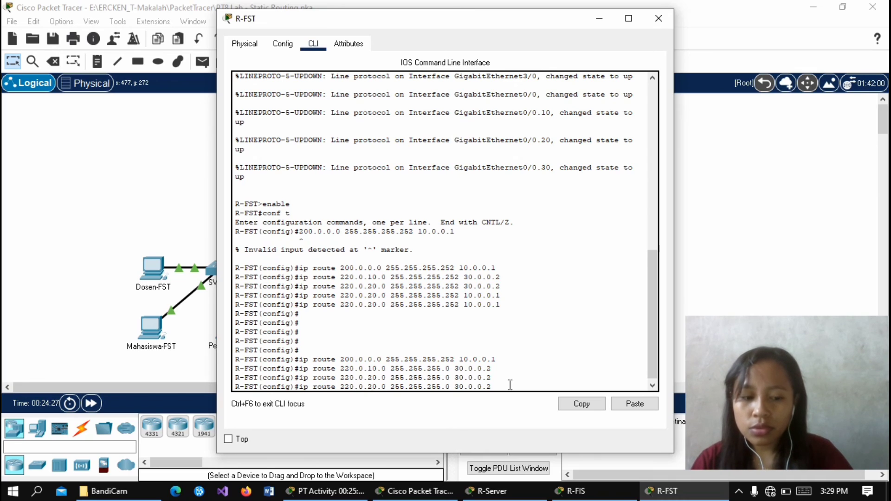
pyautogui.press('BackSpace')
pyautogui.write('3')
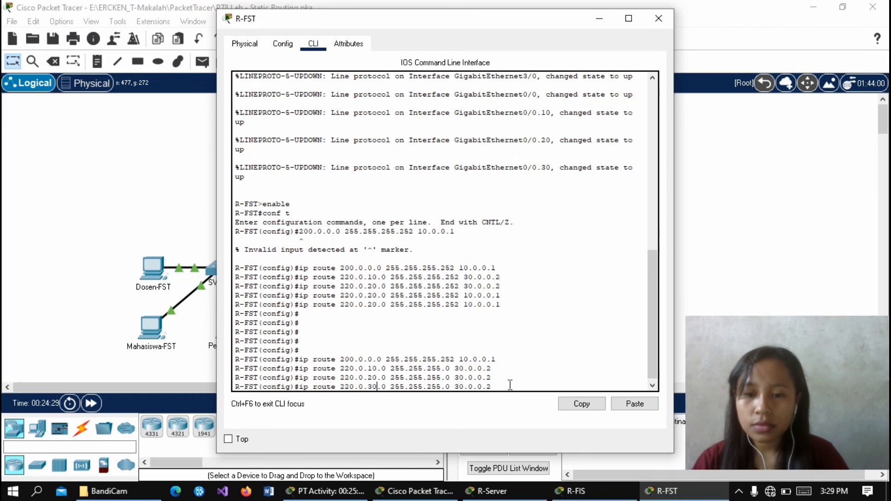
pyautogui.press('Right')
pyautogui.press('Right')
pyautogui.press('Right')
pyautogui.press('Right')
pyautogui.press('Right')
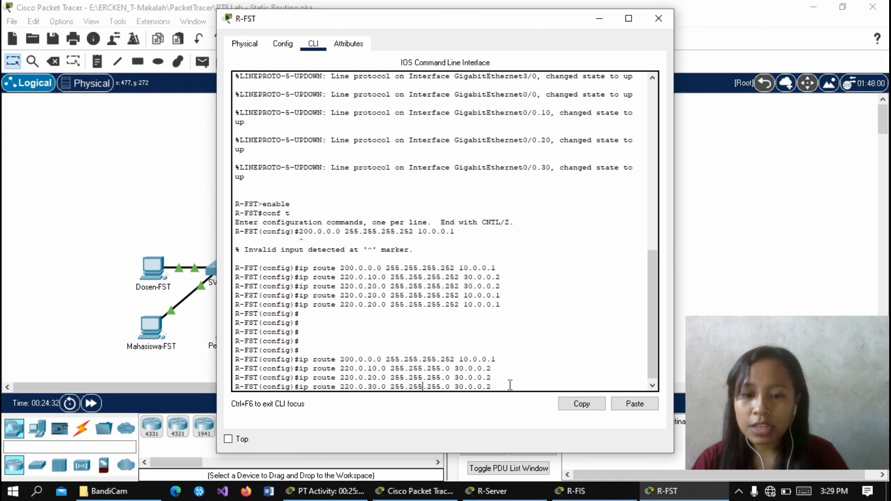
pyautogui.press('Right')
pyautogui.press('Right')
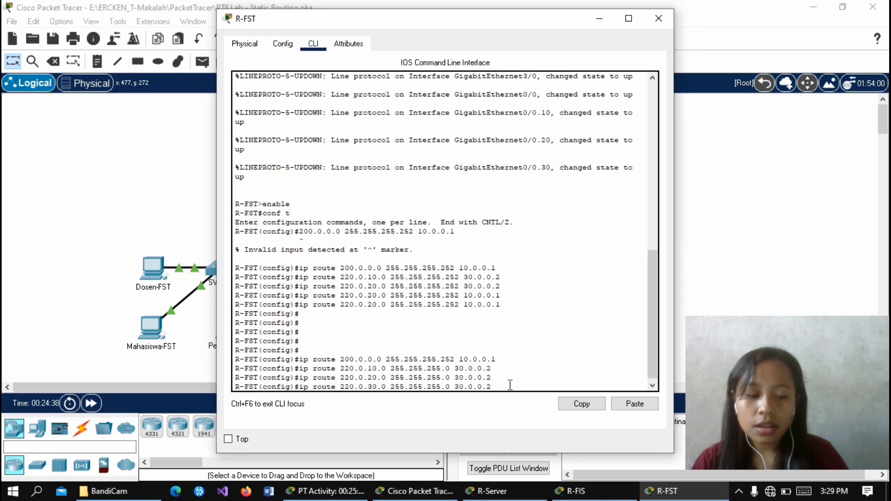
pyautogui.press('Return')
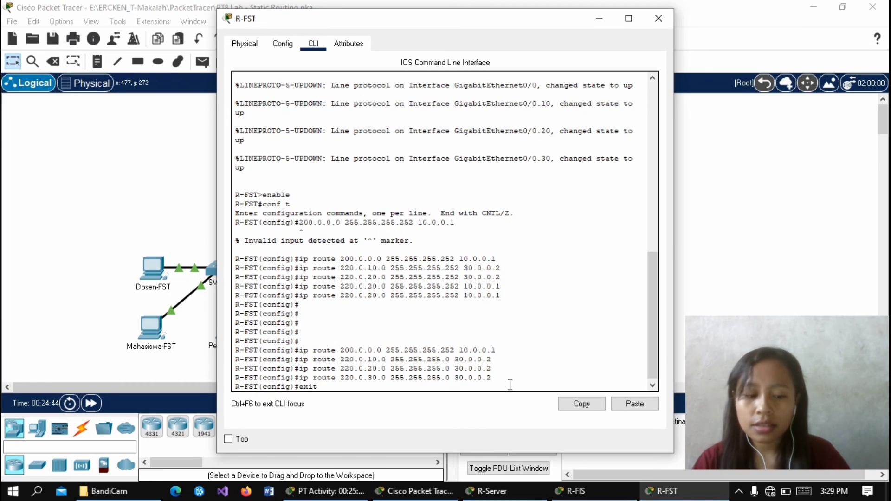
# - Exit global configuration mode on R-FST and display the routing table with show ip route
pyautogui.press('Return')
pyautogui.press('Return')
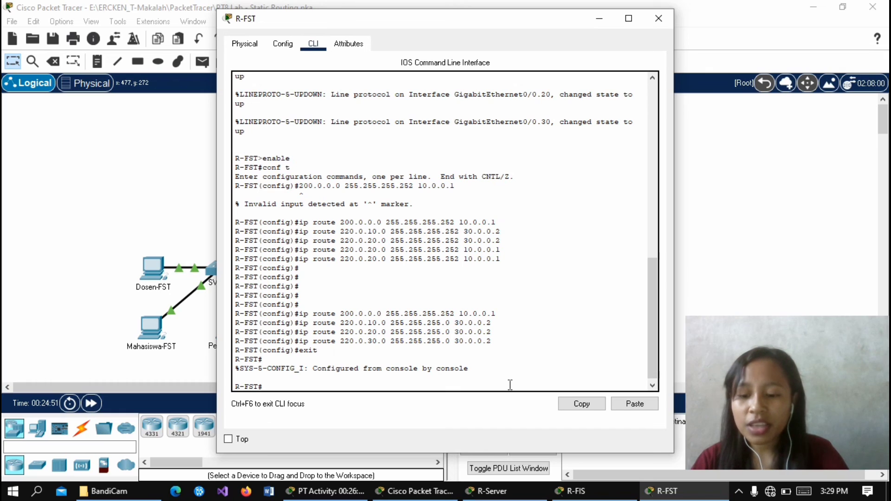
pyautogui.write('s')
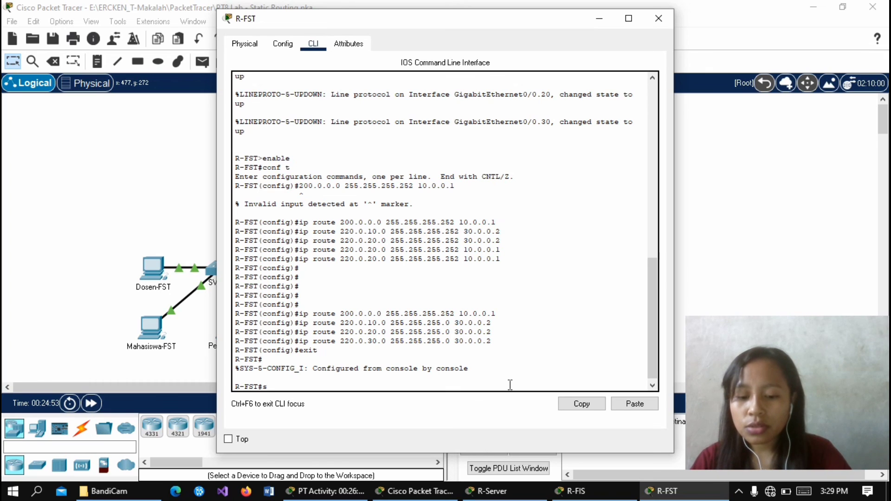
pyautogui.write('how')
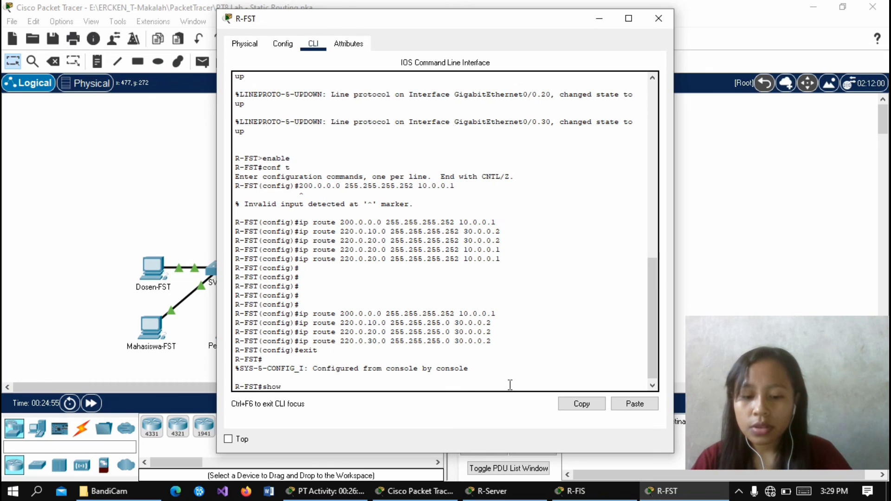
pyautogui.write(' ip ')
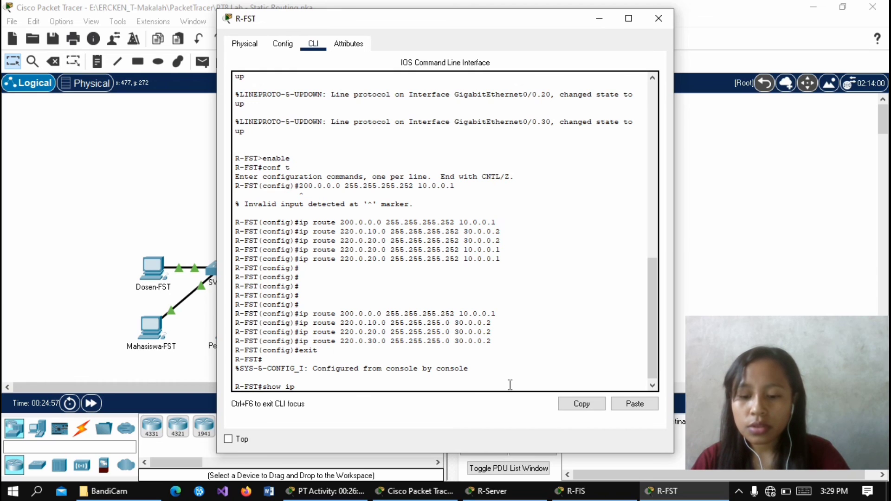
pyautogui.write('route')
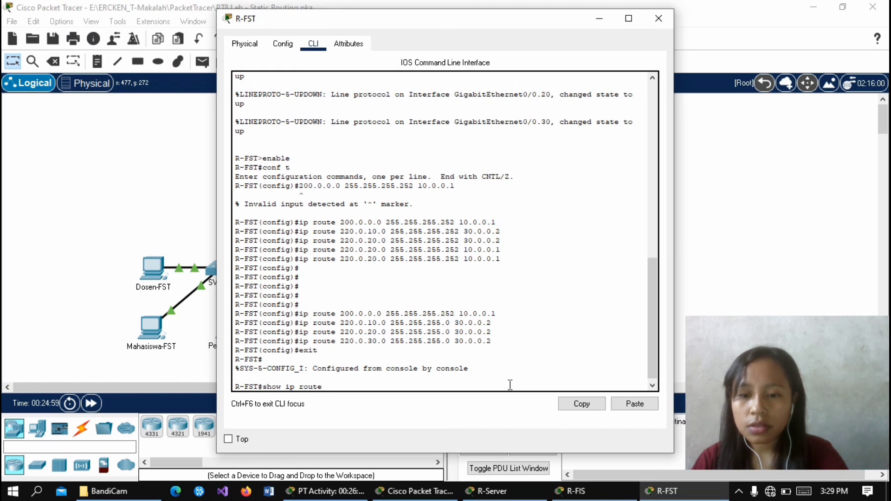
pyautogui.press('Return')
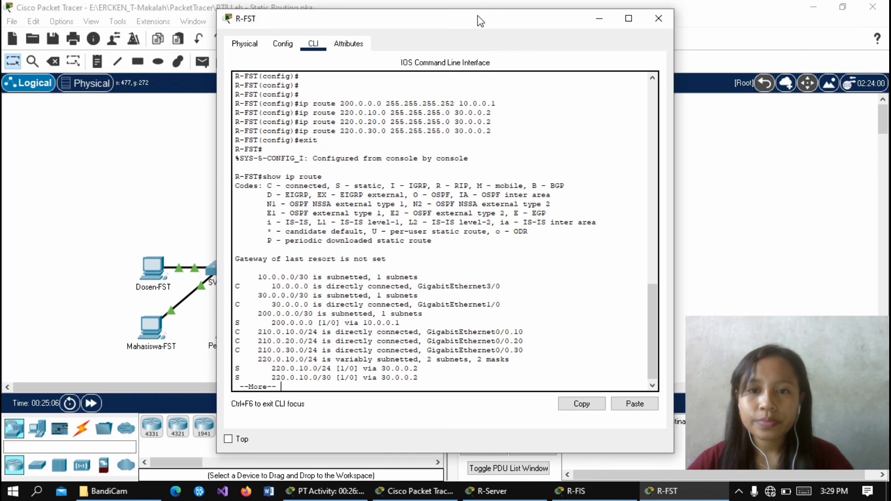
# - Check the results of the PT Activity and minimise the R-FST window covering the activity results
pyautogui.moveTo(479, 19); pyautogui.dragTo(593, 8)
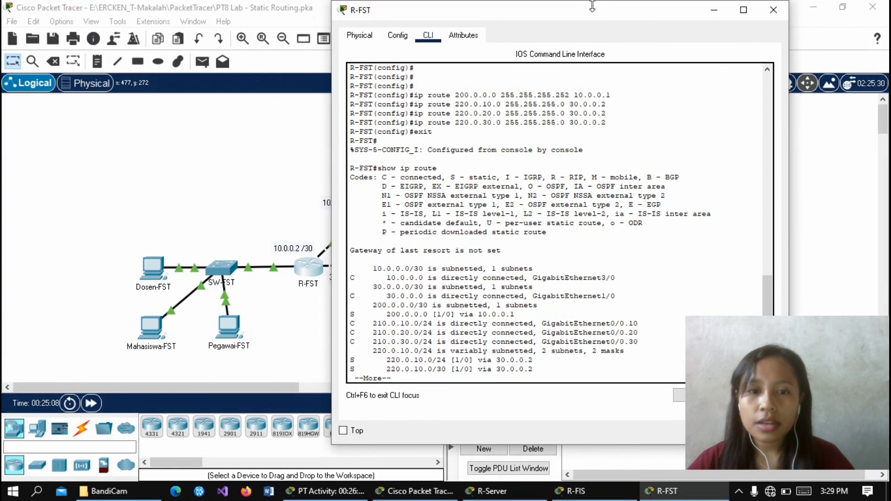
pyautogui.moveTo(495, 496)
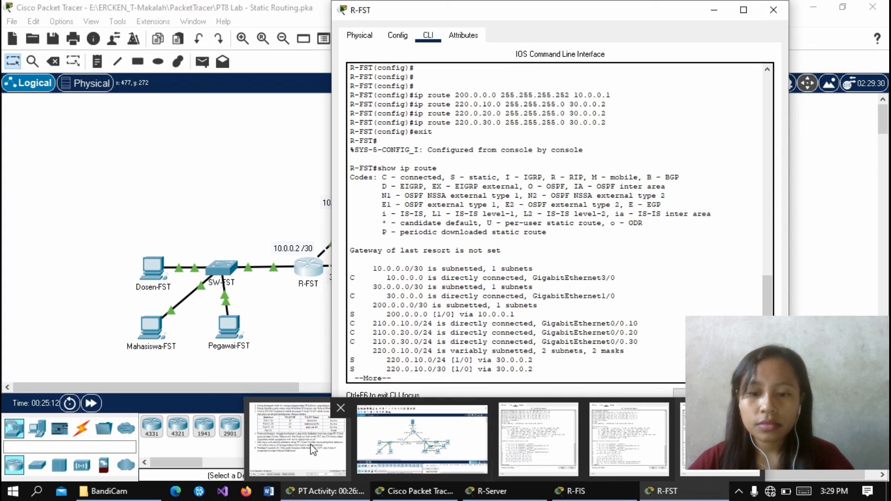
pyautogui.click(297, 439)
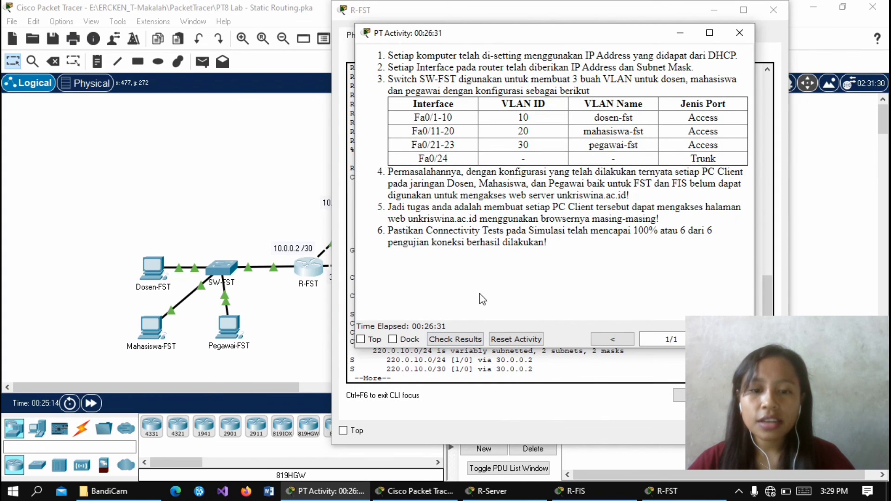
pyautogui.click(461, 336)
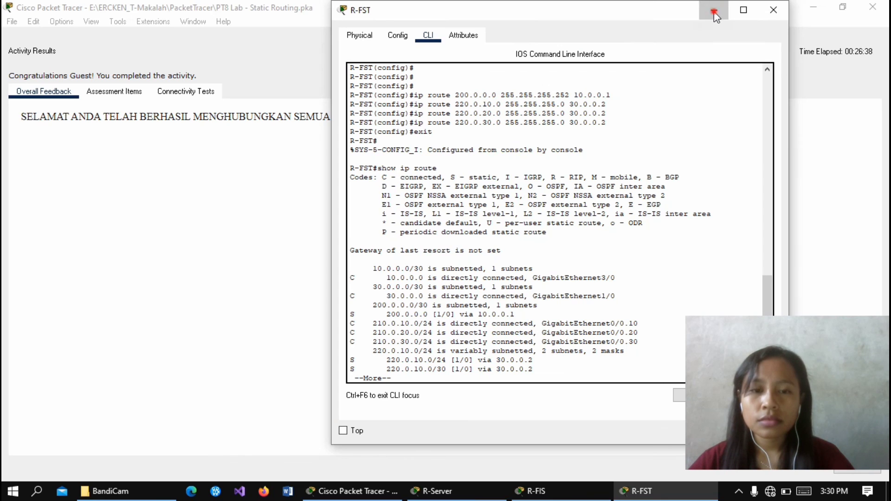
pyautogui.click(713, 11)
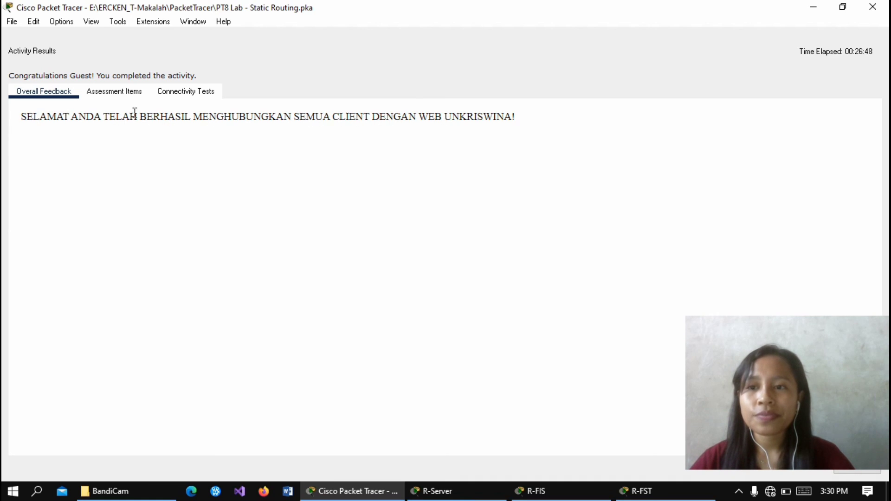
# - Examine the assessment items in the activity results for the status and points of each connectivity test
pyautogui.click(122, 98)
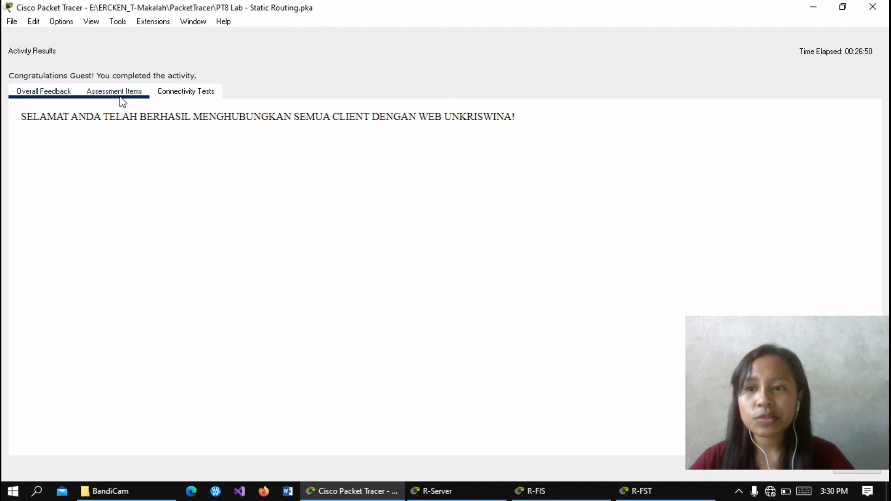
pyautogui.click(122, 97)
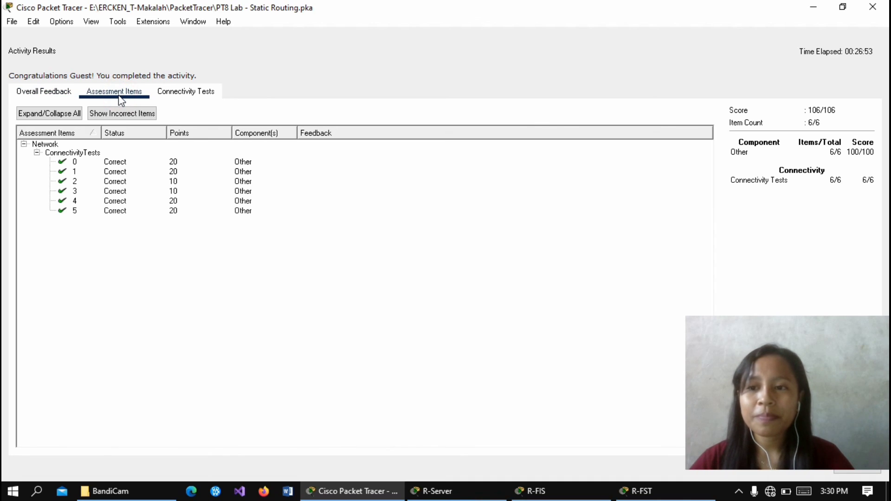
pyautogui.click(69, 97)
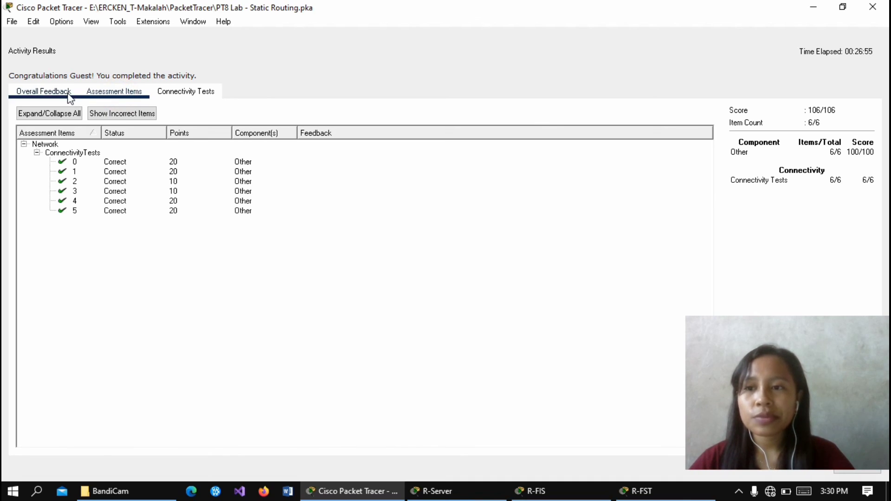
pyautogui.click(109, 93)
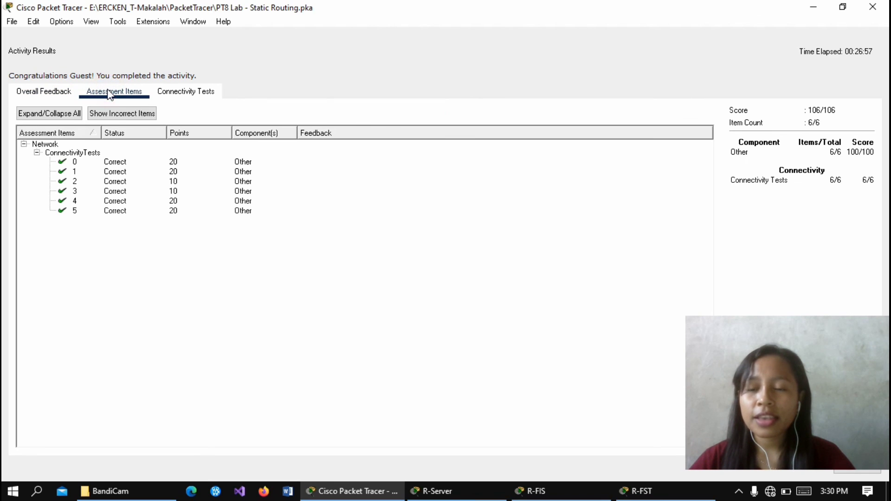